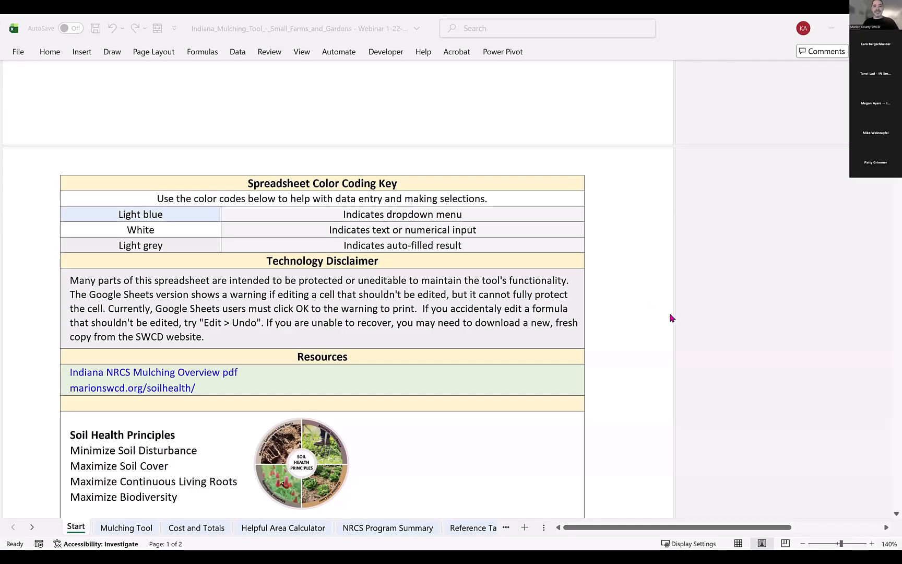
# Open the Mulching Tool sheet and look over its header fields and mulching rows.
pyautogui.click(127, 527)
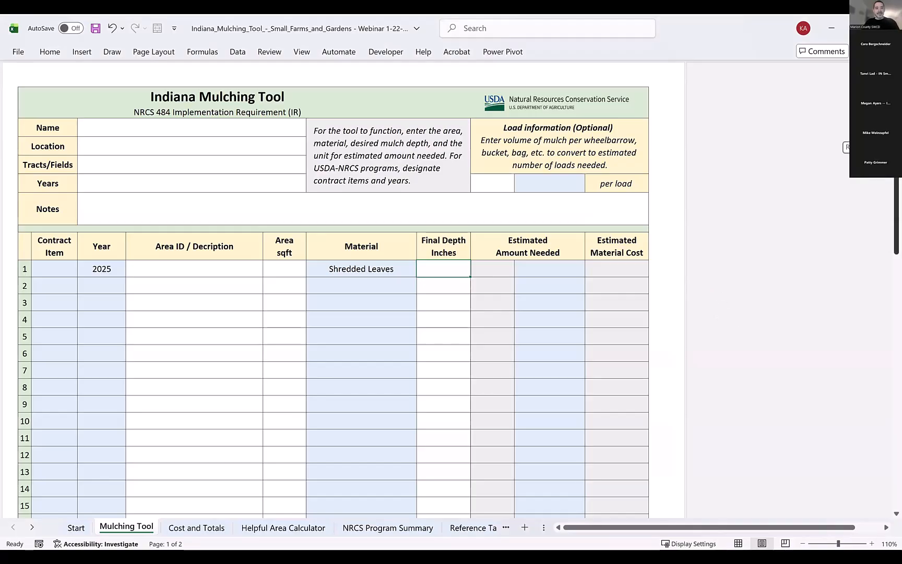
pyautogui.scroll(-2, 870, 183)
pyautogui.scroll(-6, 871, 183)
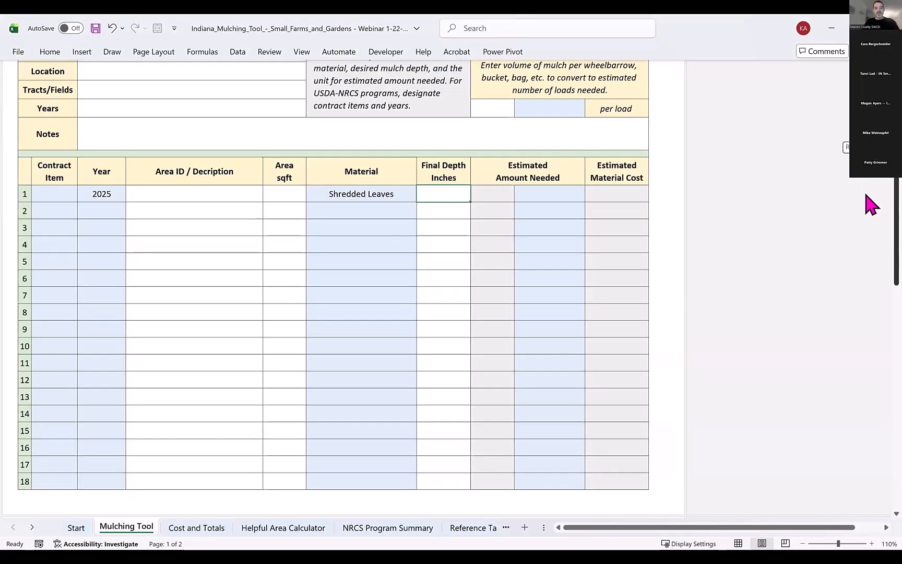
pyautogui.scroll(-4, 871, 272)
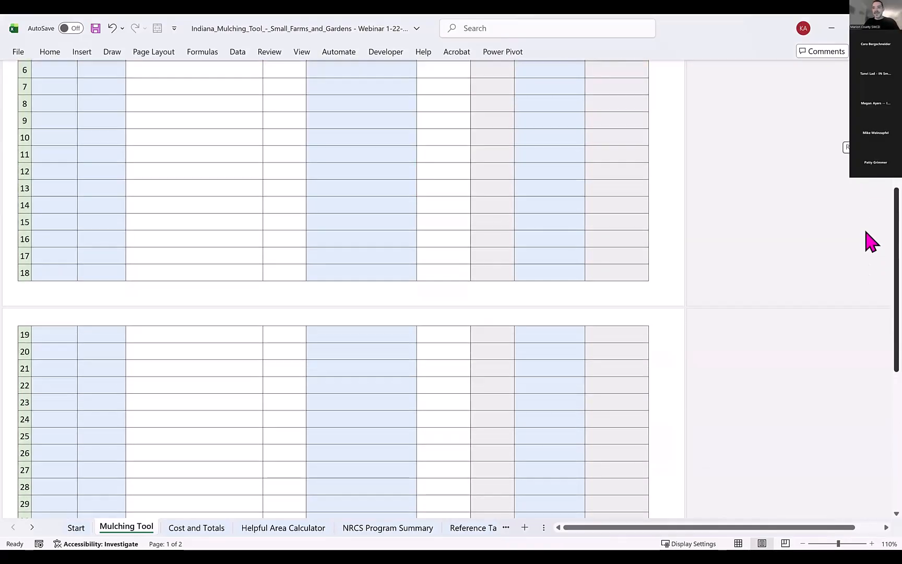
pyautogui.scroll(11, 870, 242)
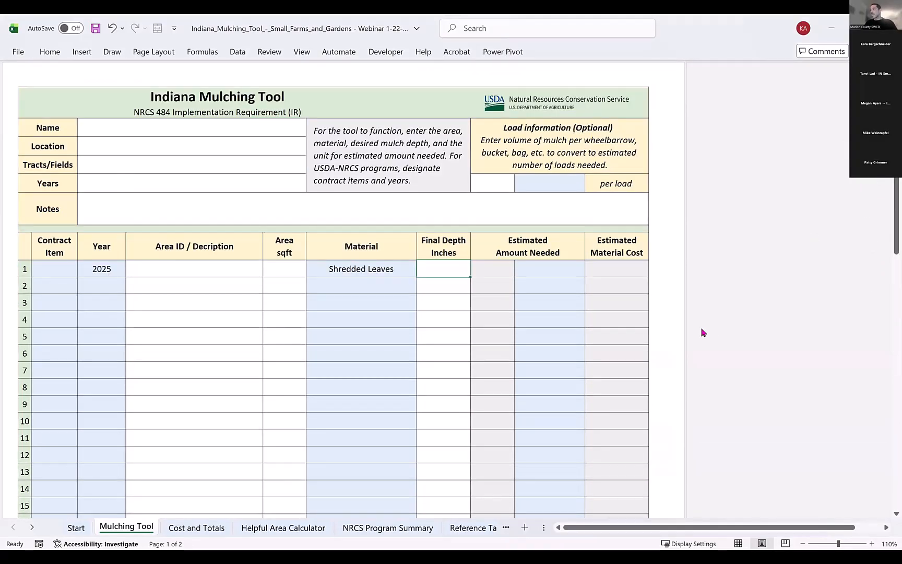
pyautogui.click(100, 270)
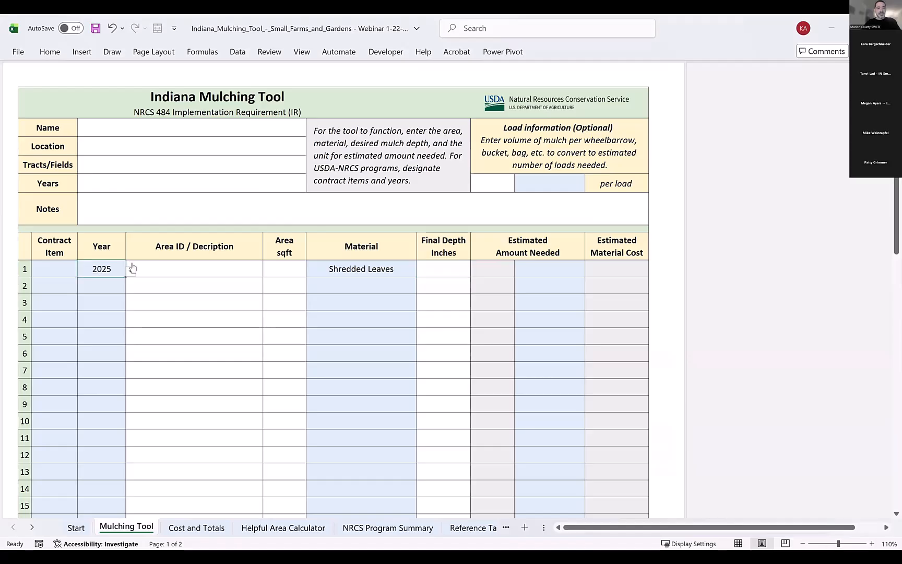
# Enter the person's full name in the Name field.
pyautogui.click(129, 134)
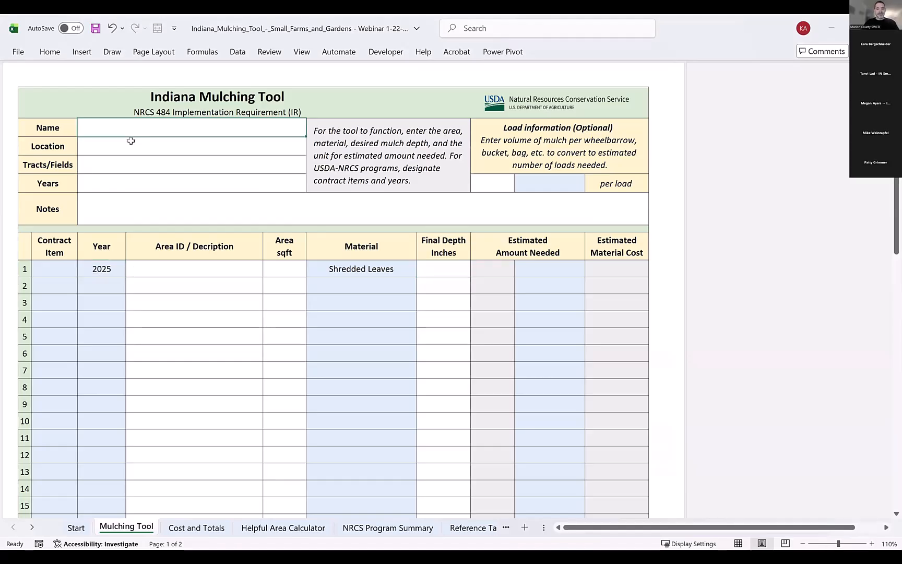
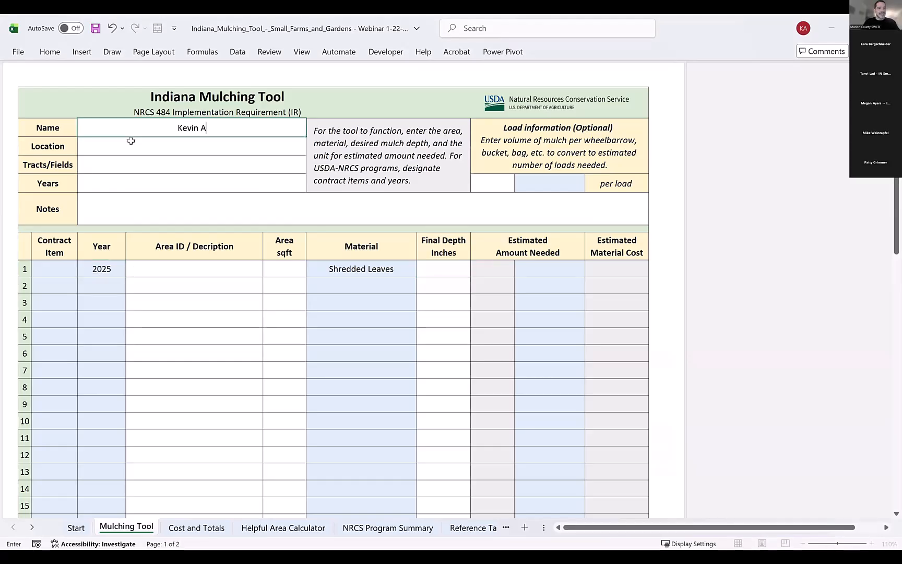
pyautogui.press('Return')
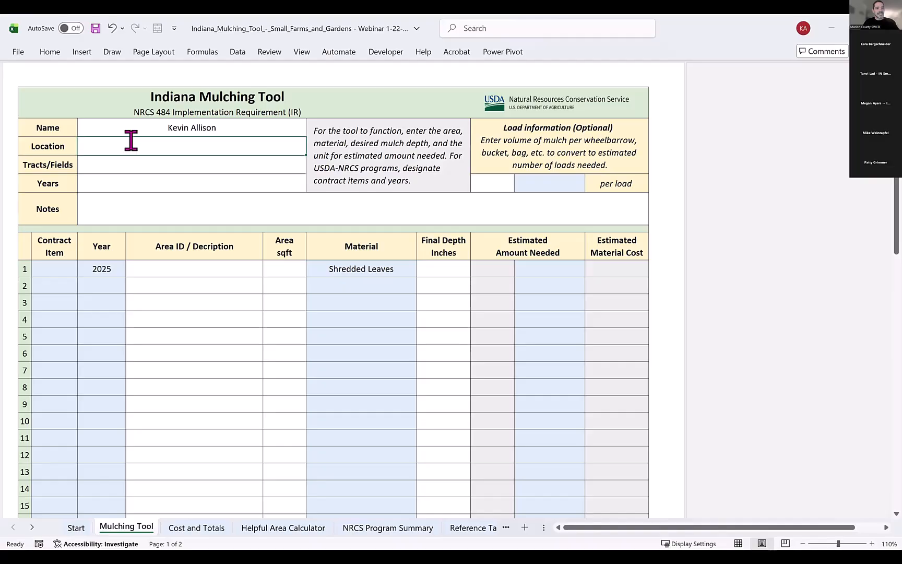
# Enter SWCD Demo Garden as the location, leaving Tracts/Fields blank.
pyautogui.write('SWCD Demo Garden')
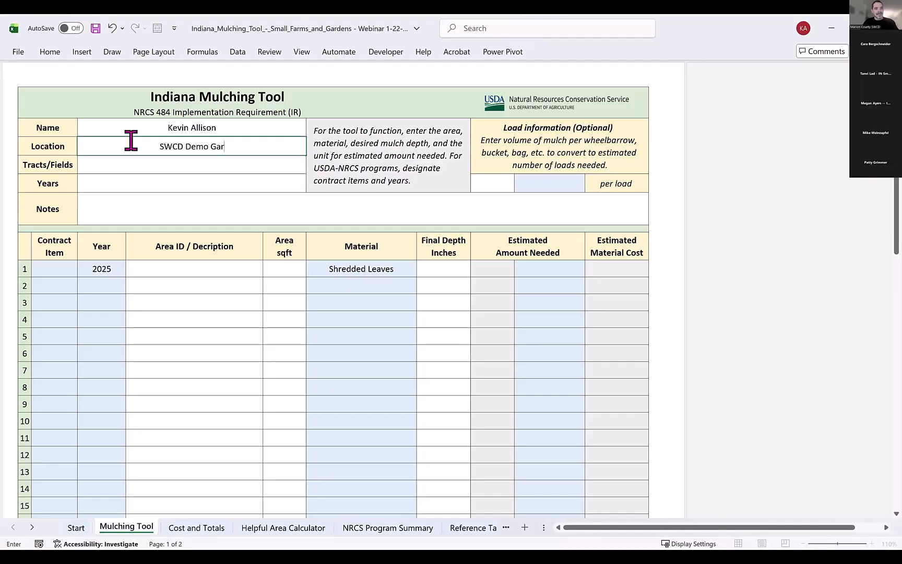
pyautogui.press('Return')
pyautogui.press('Return')
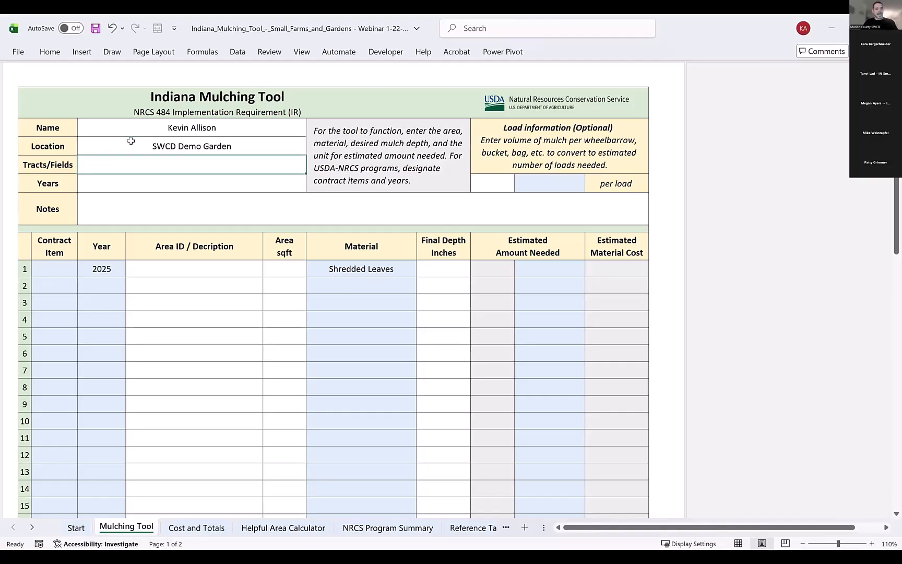
# Enter 2026, 2027, 2028 as the years.
pyautogui.write('2026')
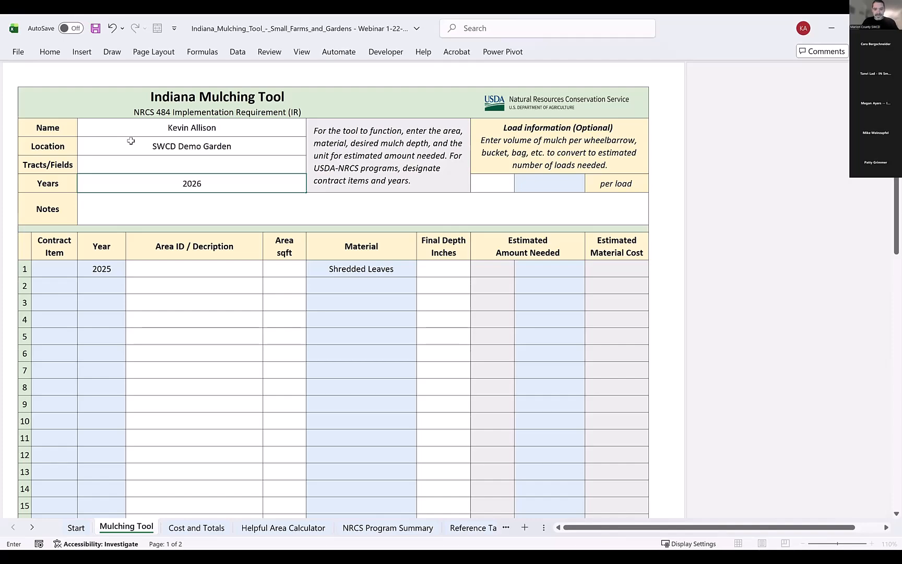
pyautogui.write(', 2027, 2028')
pyautogui.press('Return')
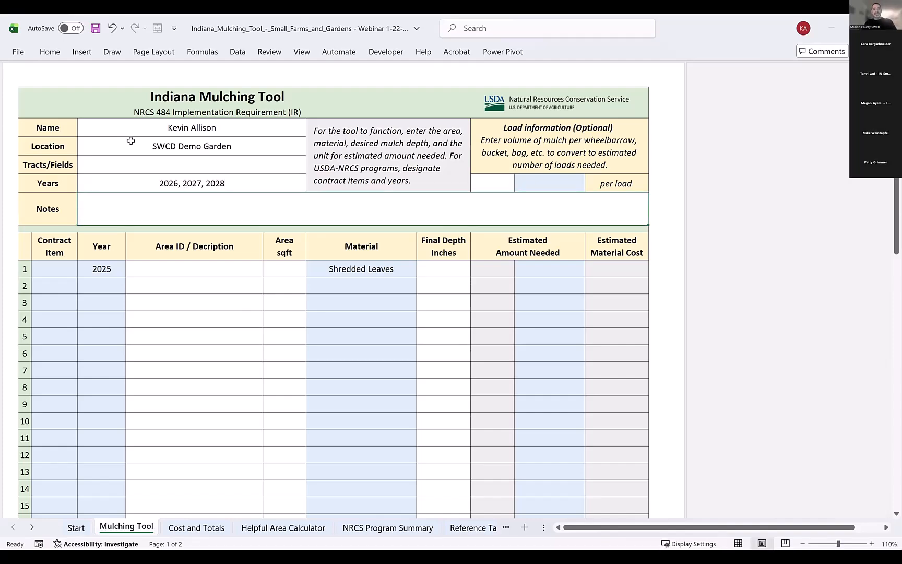
# Set the year of the first mulching row to 2026.
pyautogui.click(165, 163)
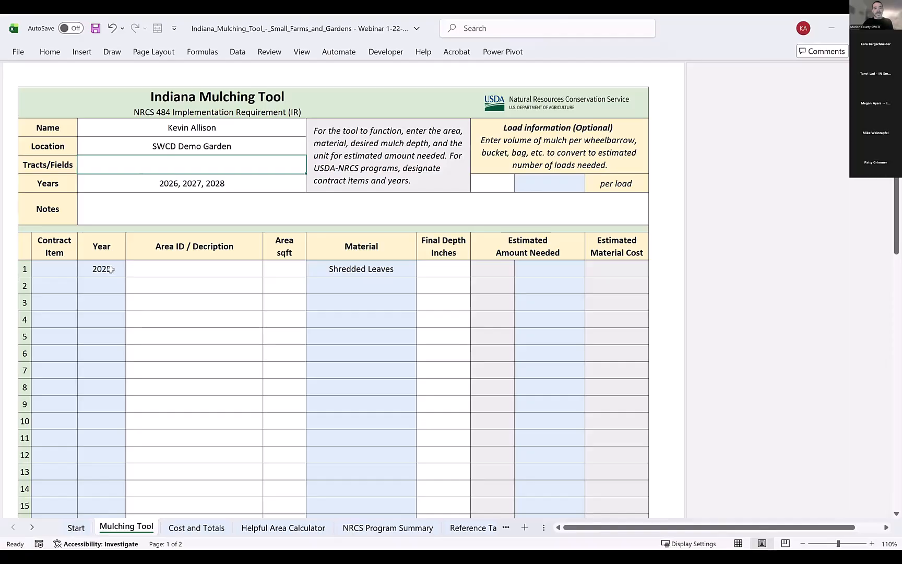
pyautogui.click(111, 273)
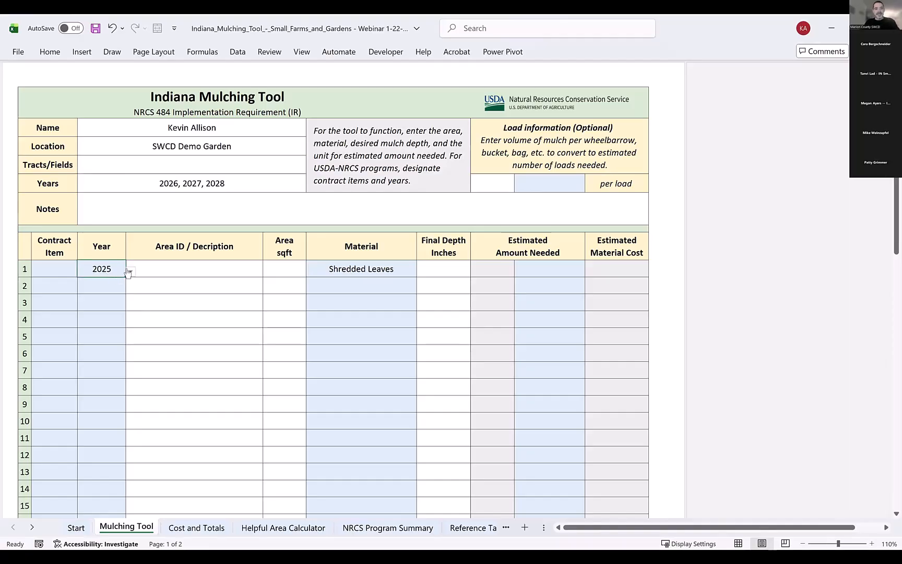
pyautogui.click(131, 272)
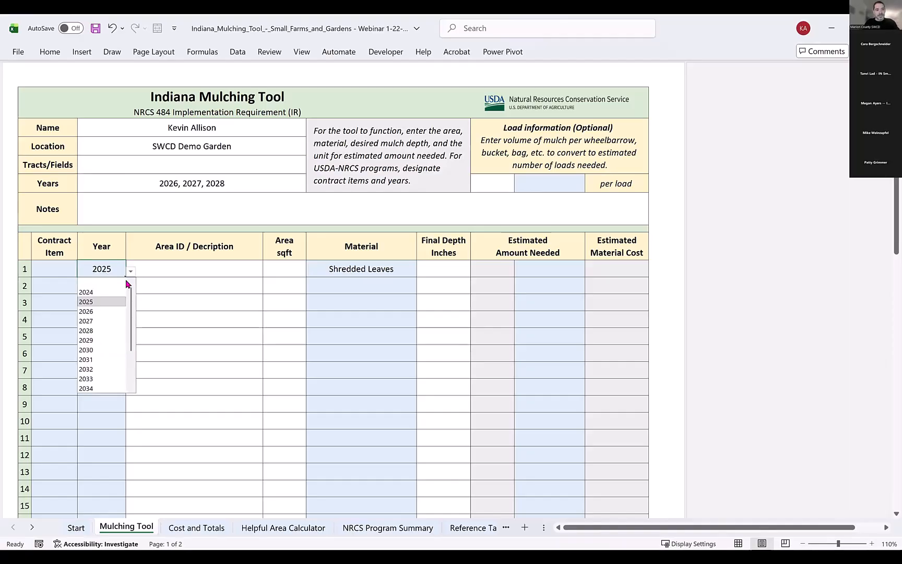
pyautogui.click(105, 311)
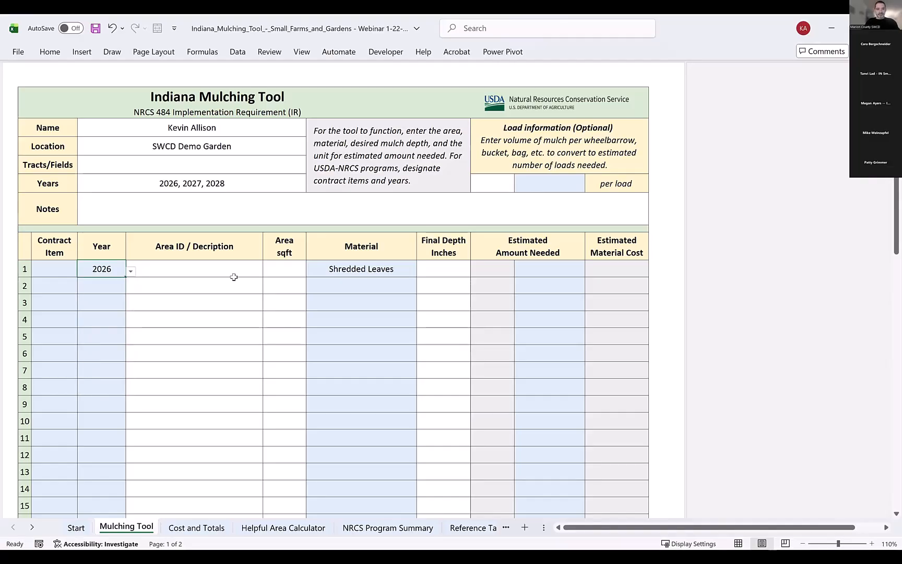
# Clear the first row's material and enter SWCD Garden as its area description.
pyautogui.click(395, 272)
pyautogui.press('Delete')
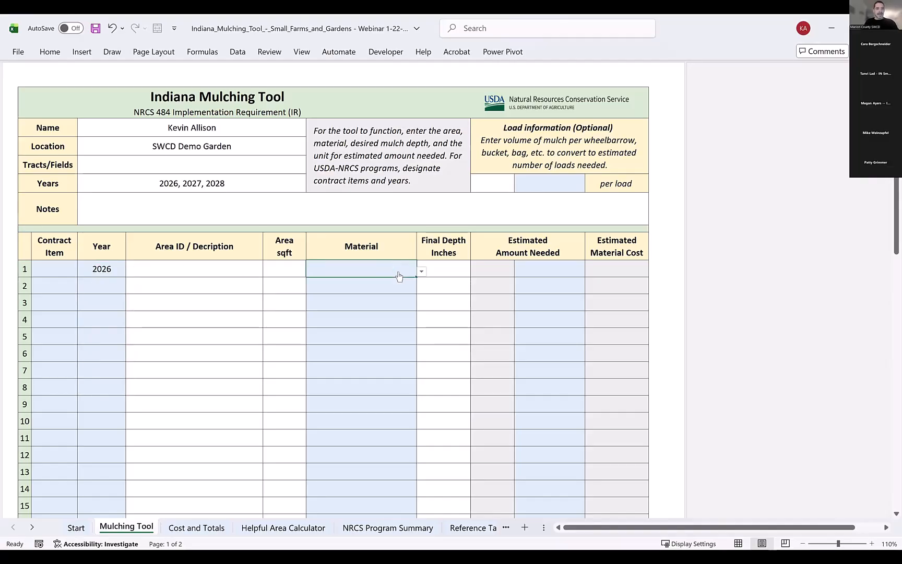
pyautogui.click(237, 269)
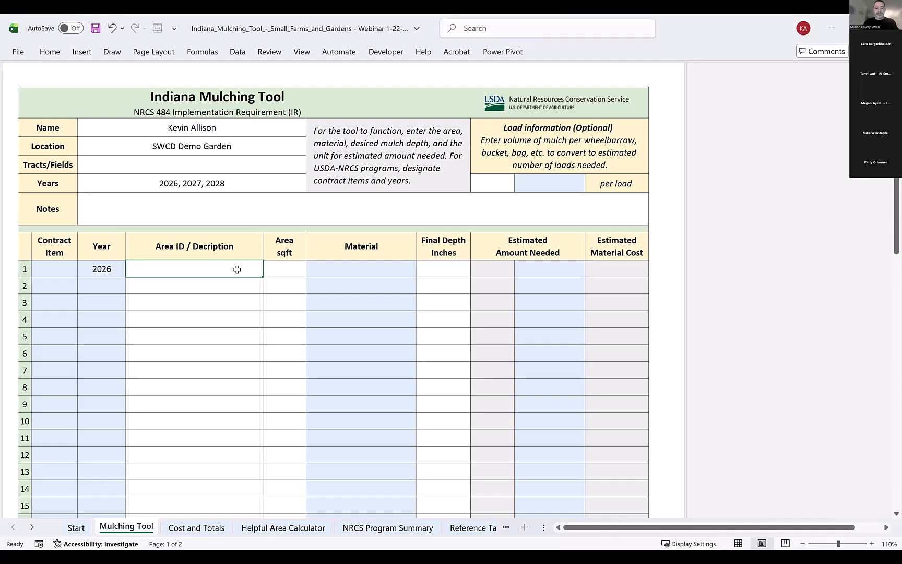
pyautogui.write('G')
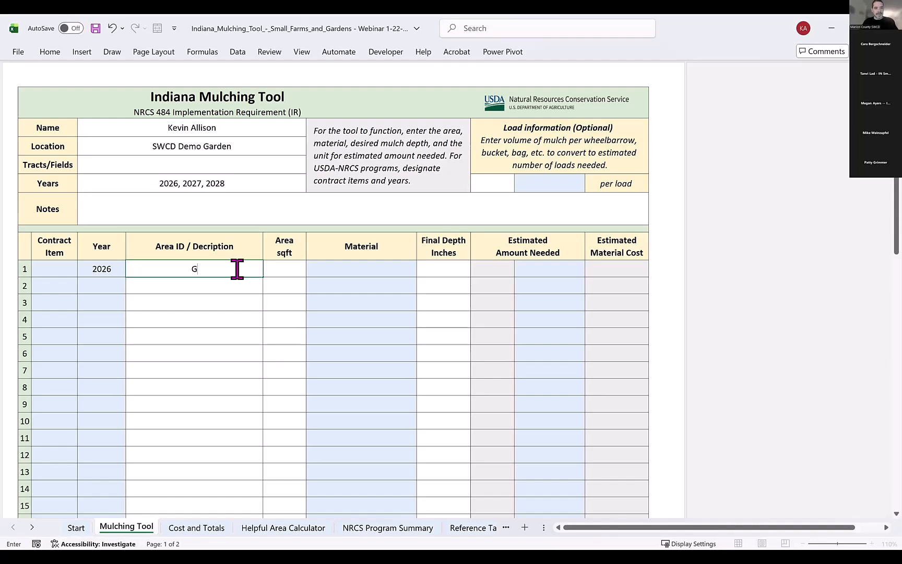
pyautogui.write('WCD Garden')
pyautogui.press('Tab')
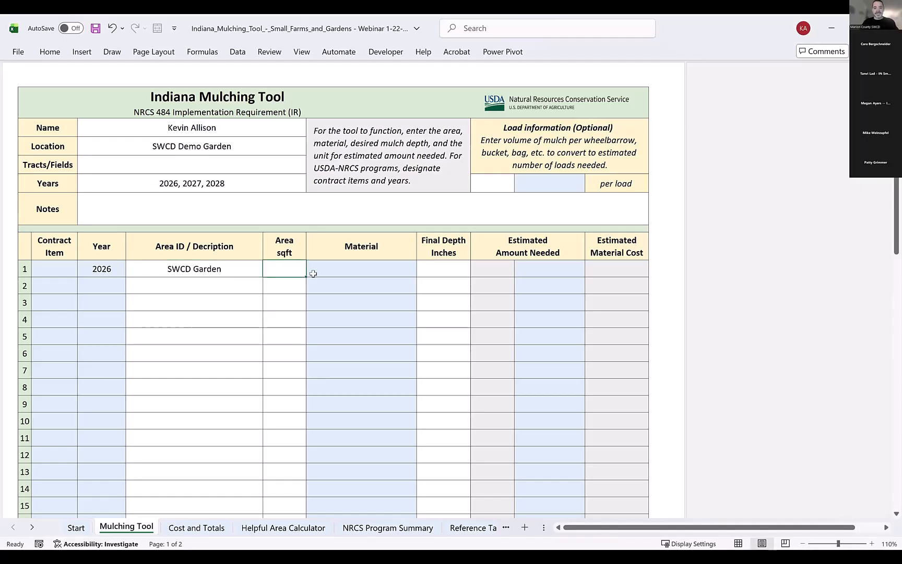
# Set the first row's area to 1000 sqft and its material to Compost.
pyautogui.write('1000')
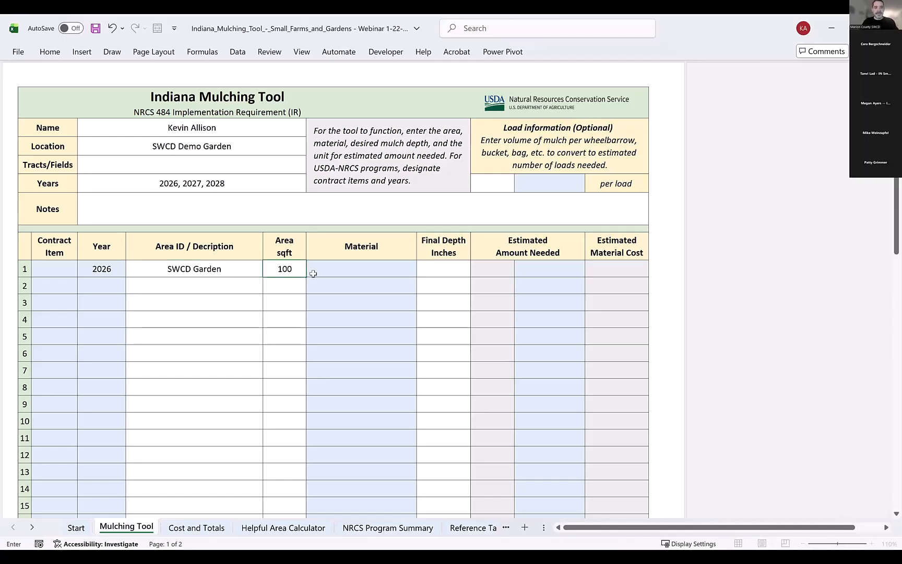
pyautogui.click(284, 285)
pyautogui.click(411, 272)
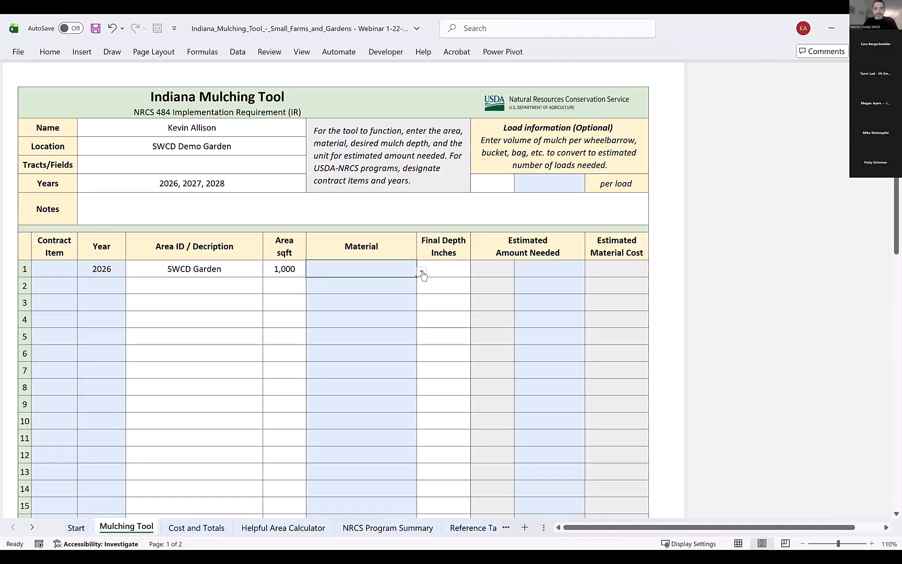
pyautogui.click(422, 272)
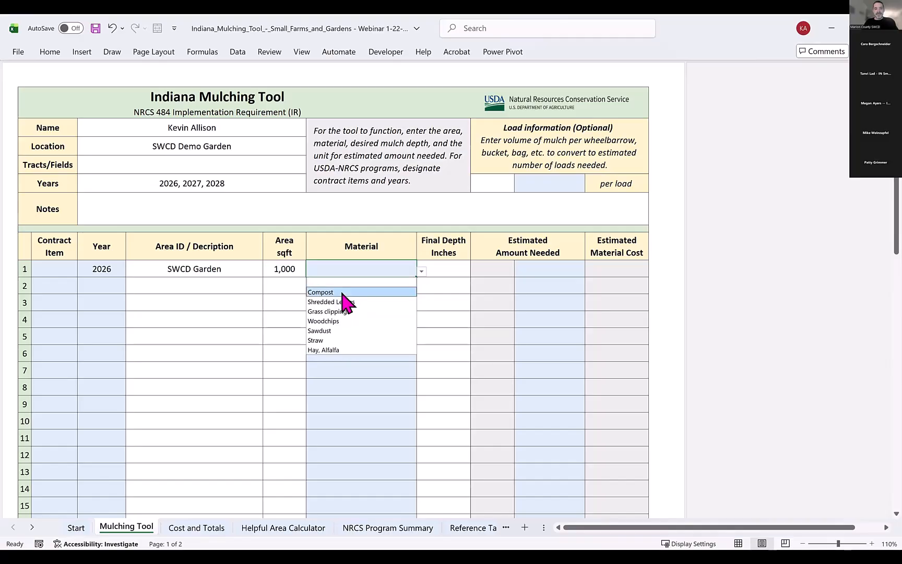
pyautogui.press('Return')
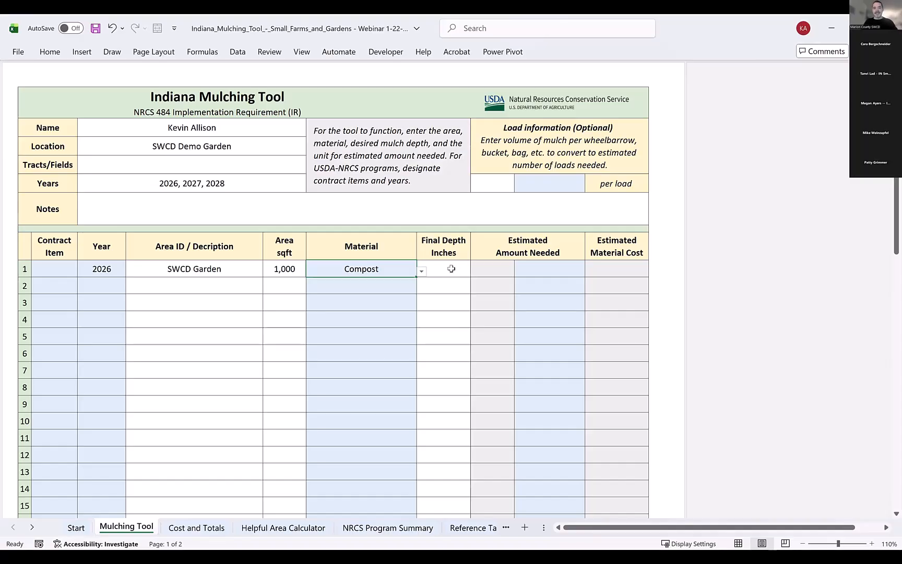
# Set the first row's final depth to 2 inches.
pyautogui.click(451, 269)
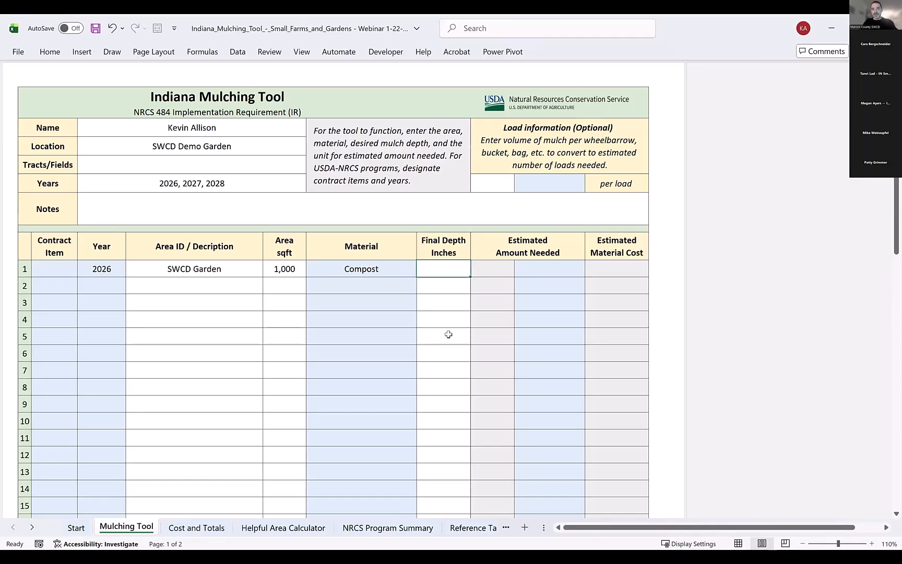
pyautogui.write('2')
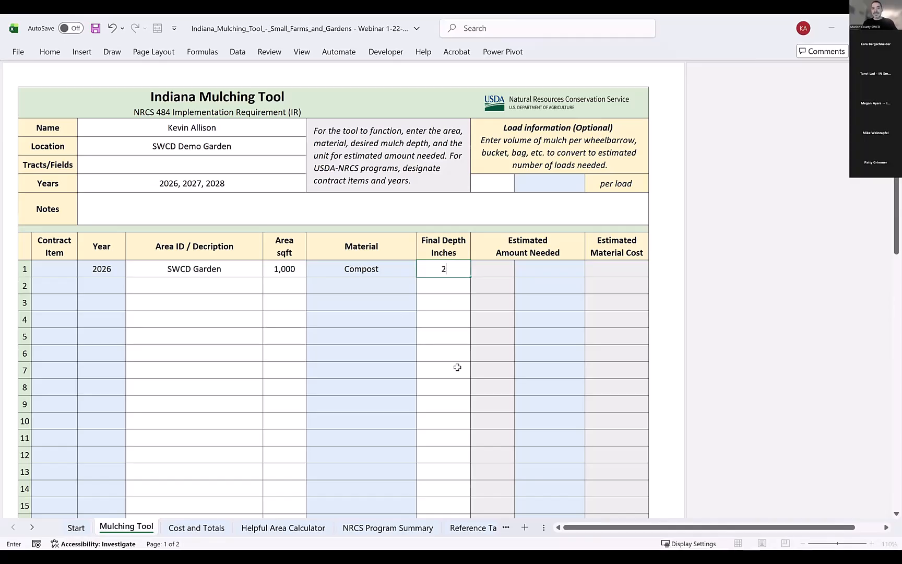
pyautogui.press('Return')
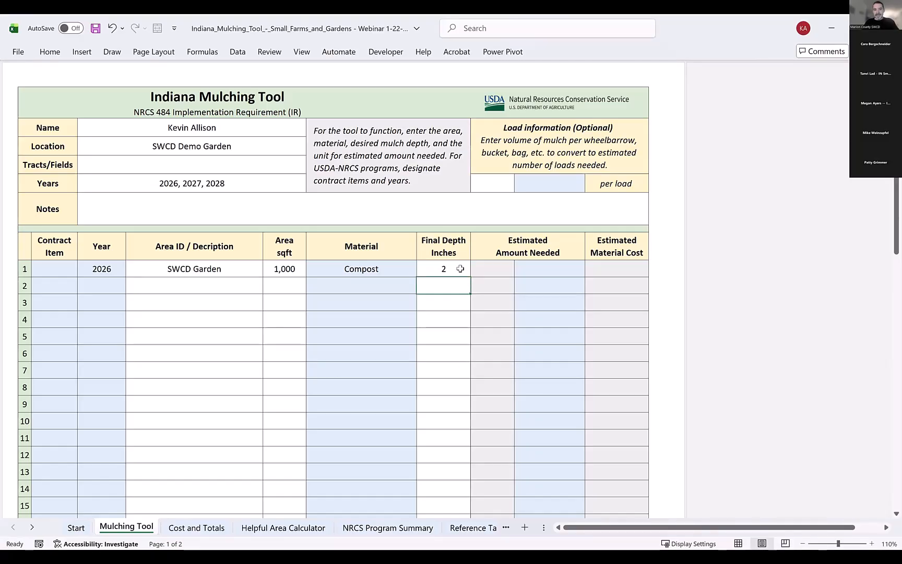
# Choose cubic yards as the unit for the first row's estimated amount.
pyautogui.click(559, 270)
pyautogui.click(589, 272)
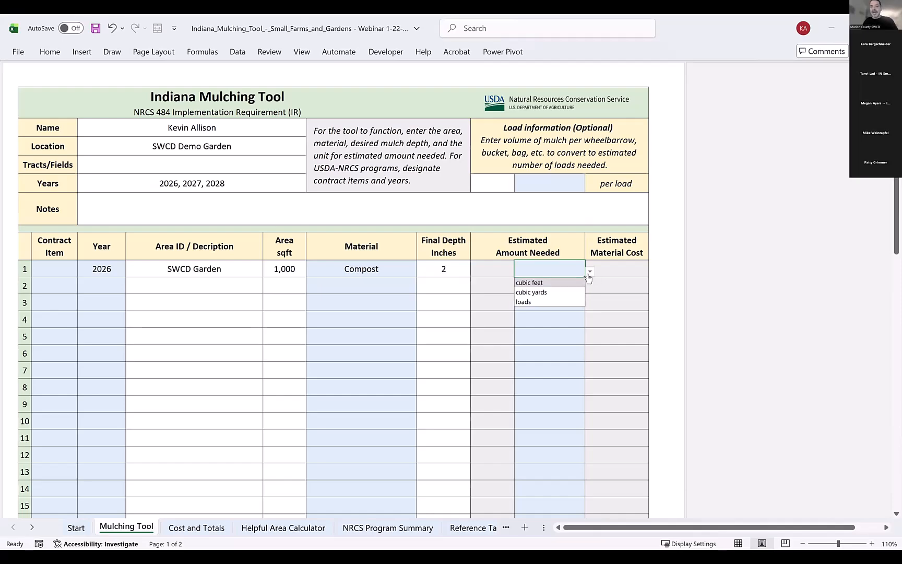
pyautogui.click(535, 291)
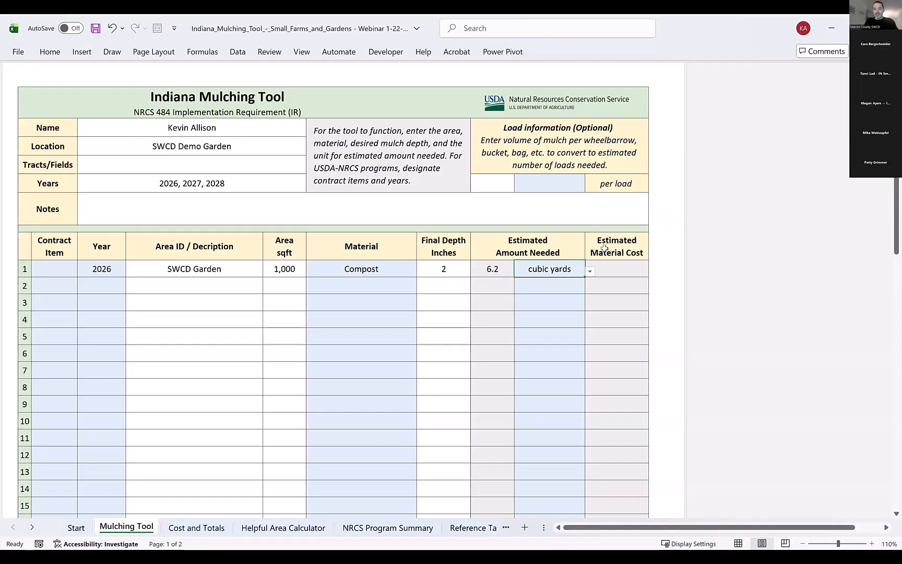
# Switch the amount unit to cubic feet and back to cubic yards.
pyautogui.click(590, 271)
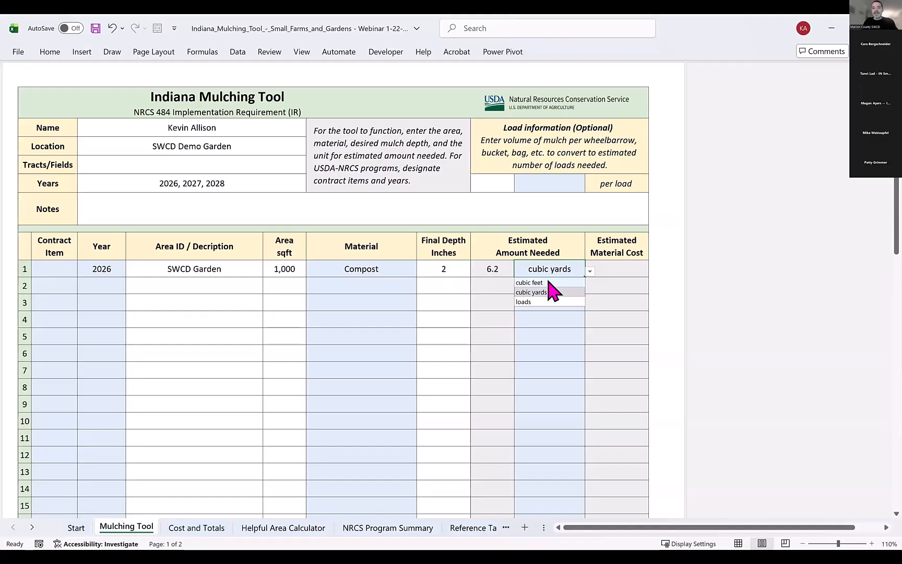
pyautogui.click(549, 283)
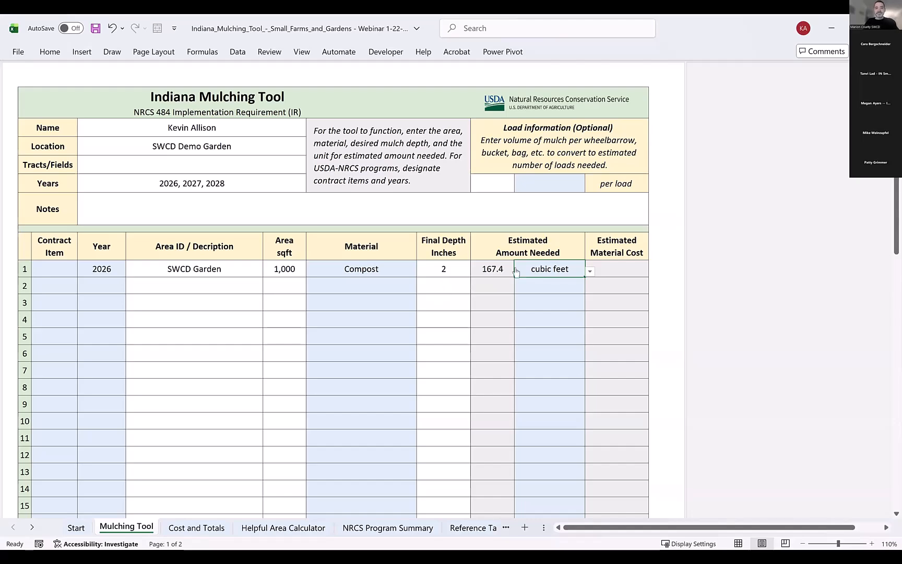
pyautogui.click(590, 270)
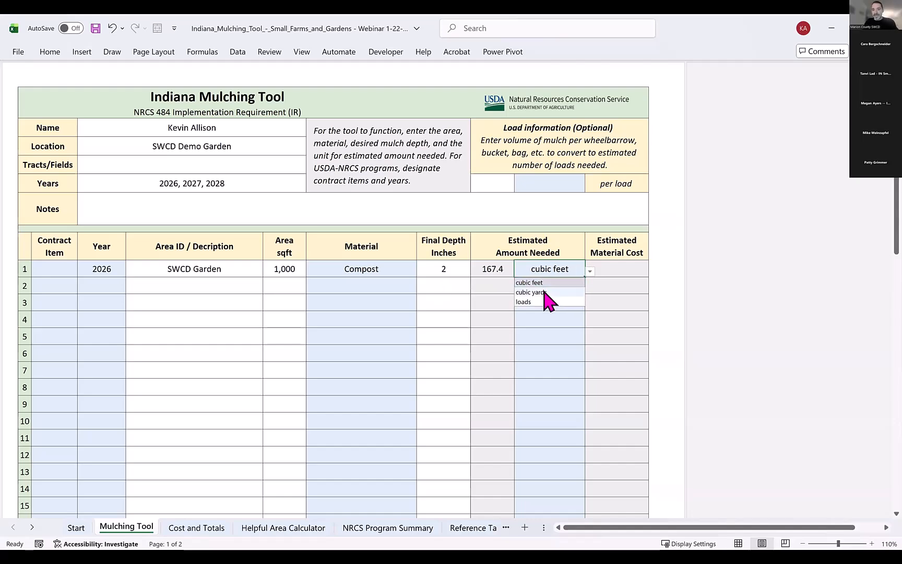
pyautogui.click(544, 292)
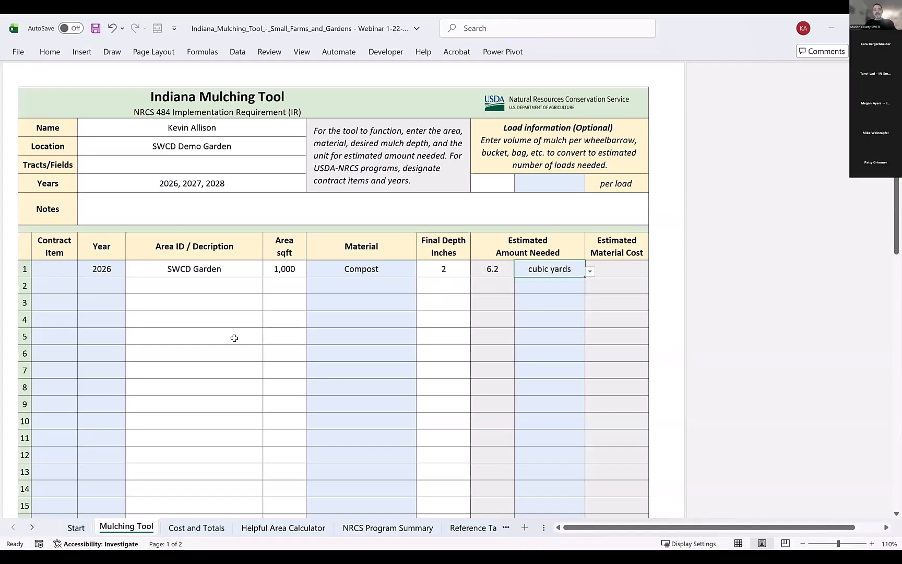
# Fill the second row with year 2026, description SWCD Garden and an area of 1000 sqft.
pyautogui.click(145, 283)
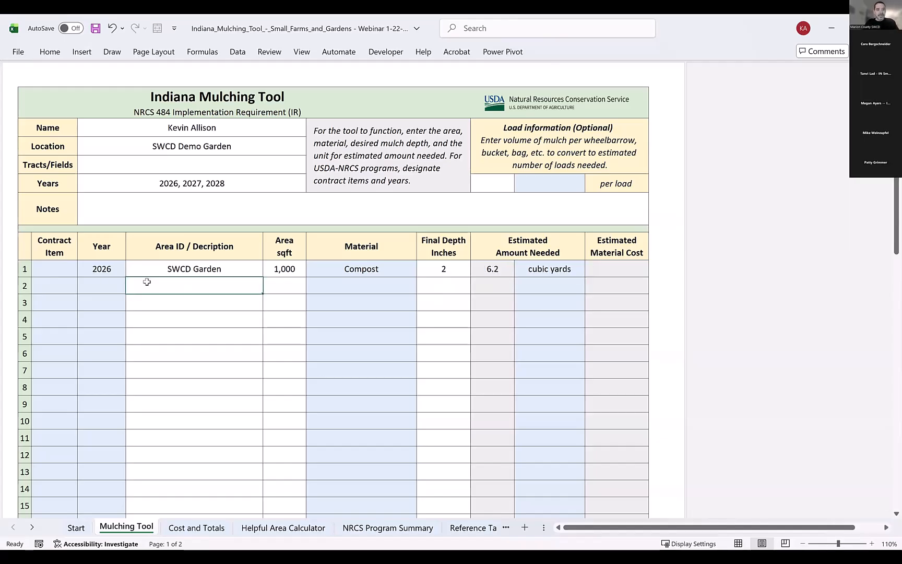
pyautogui.click(119, 288)
pyautogui.click(131, 289)
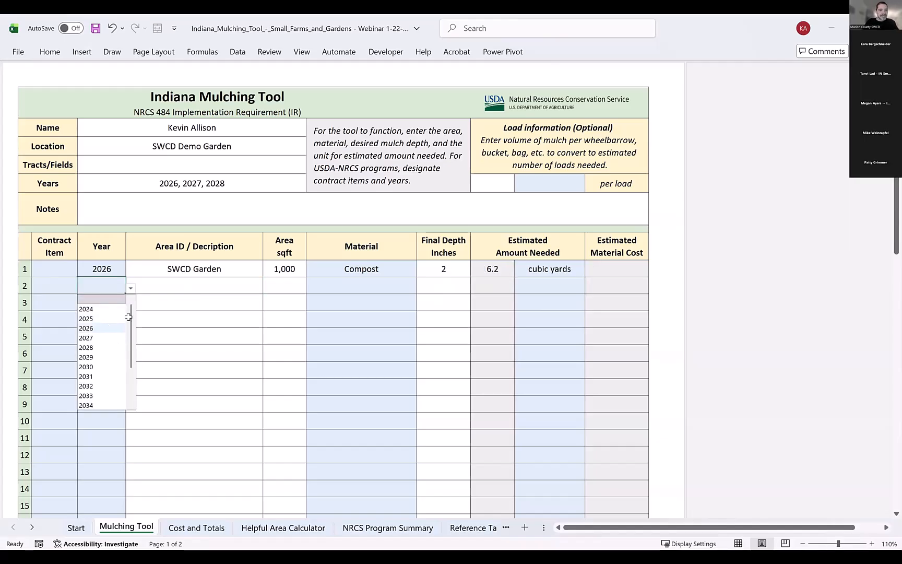
pyautogui.click(178, 283)
pyautogui.write('SWCD Garden')
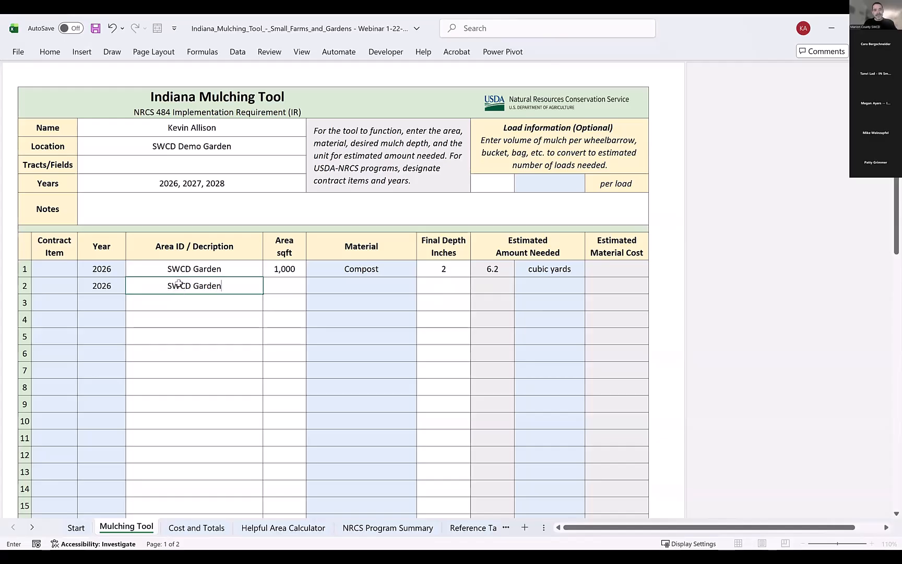
pyautogui.press('Tab')
pyautogui.write('1000')
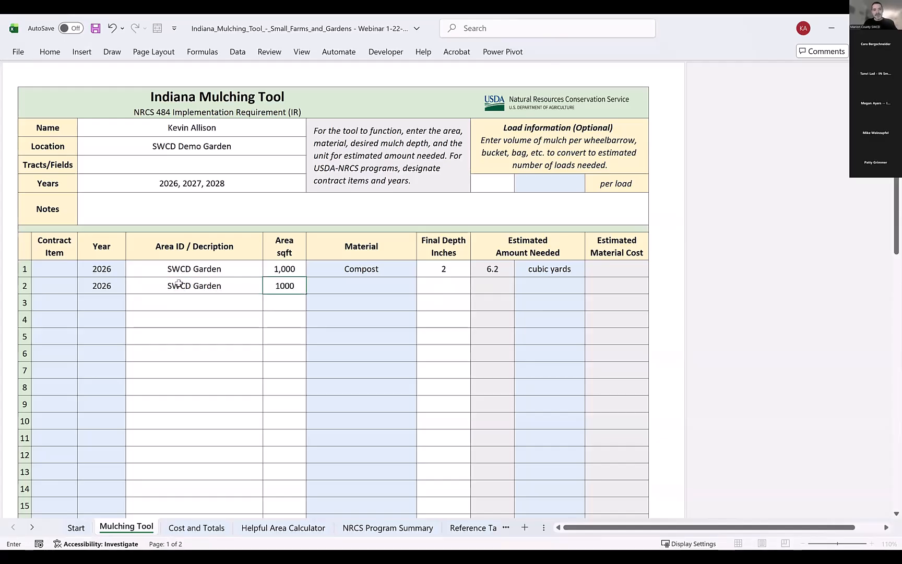
pyautogui.press('Tab')
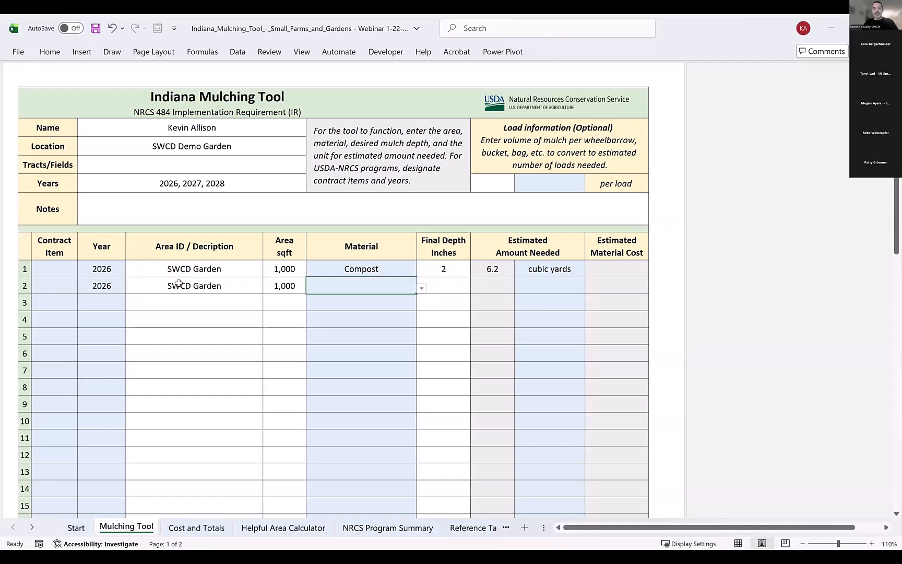
# Set the second row's material to Straw and its final depth to 2 inches.
pyautogui.click(422, 290)
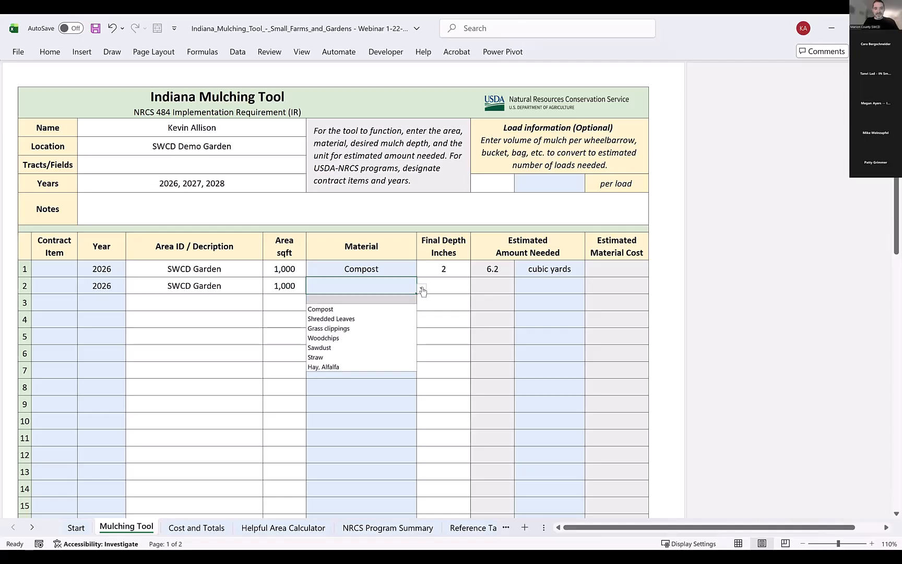
pyautogui.click(348, 357)
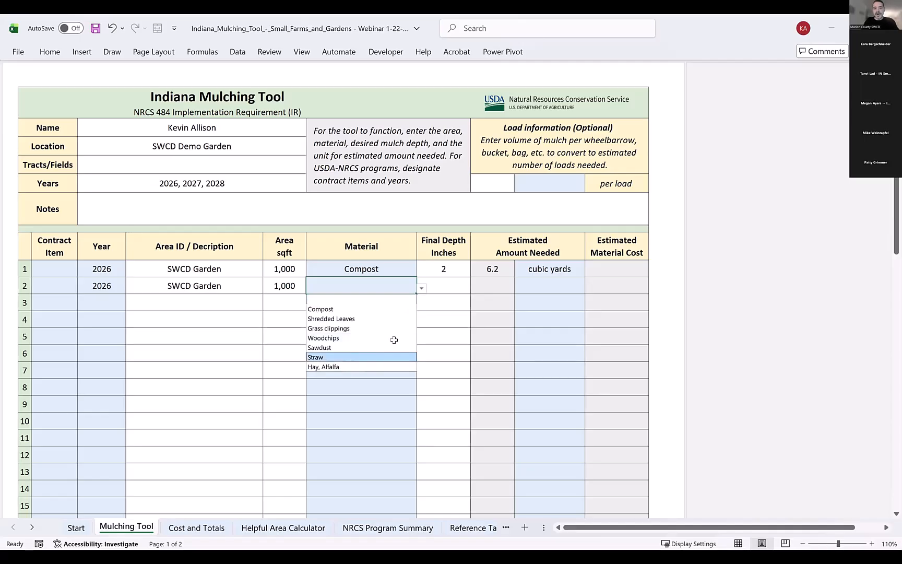
pyautogui.press('Return')
pyautogui.click(438, 287)
pyautogui.write('2')
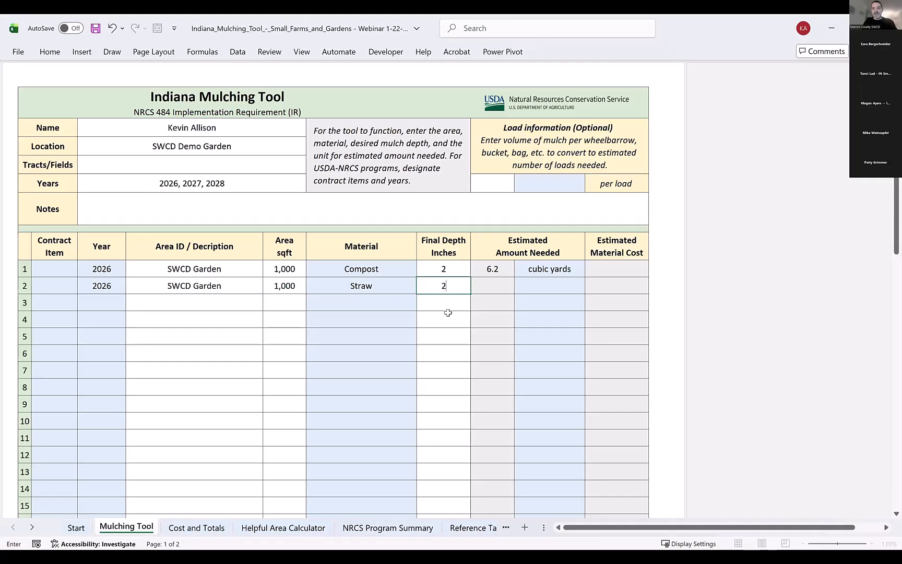
# Choose bales as the unit for the second row's estimated amount.
pyautogui.click(574, 286)
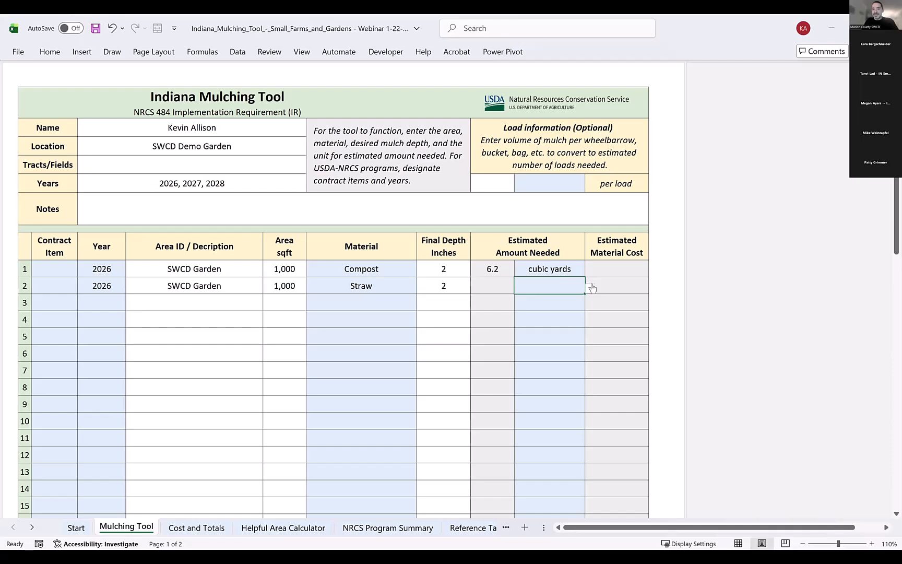
pyautogui.click(590, 288)
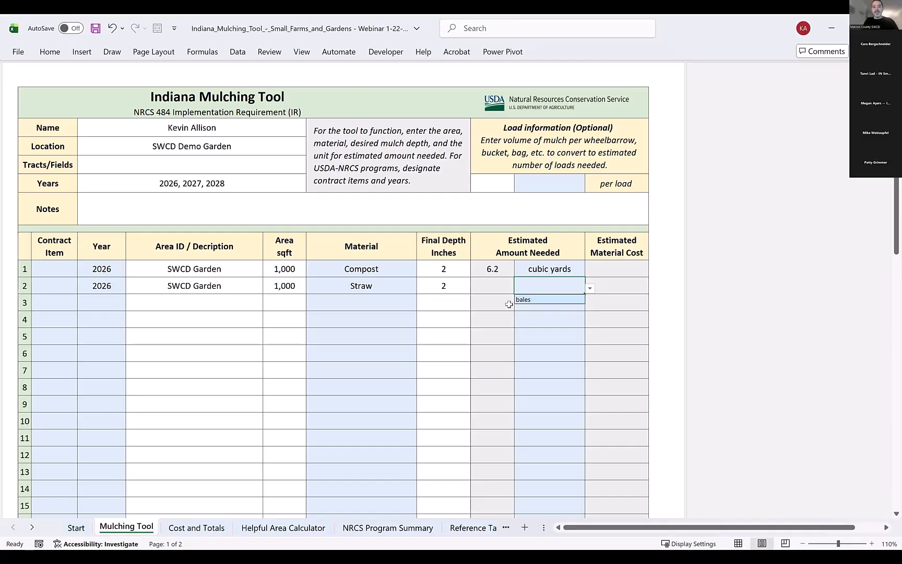
pyautogui.click(520, 300)
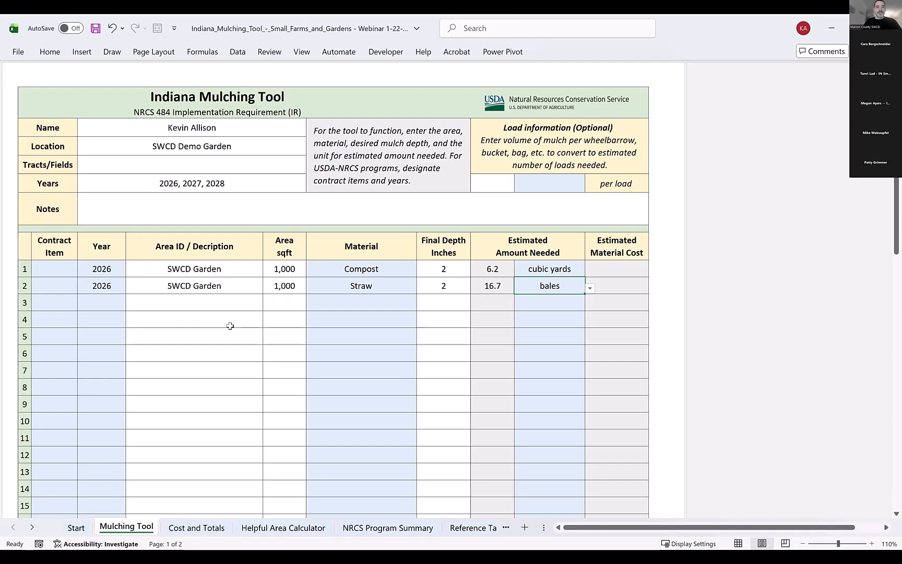
# Fill the fourth row with year 2027, description SWCD Garden and an area of 1000 sqft.
pyautogui.click(120, 320)
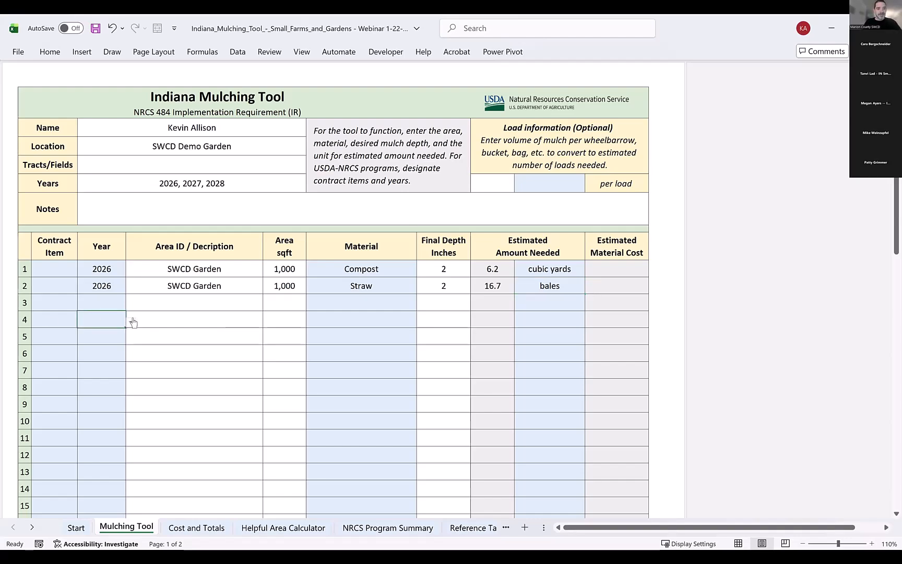
pyautogui.click(131, 322)
pyautogui.click(99, 372)
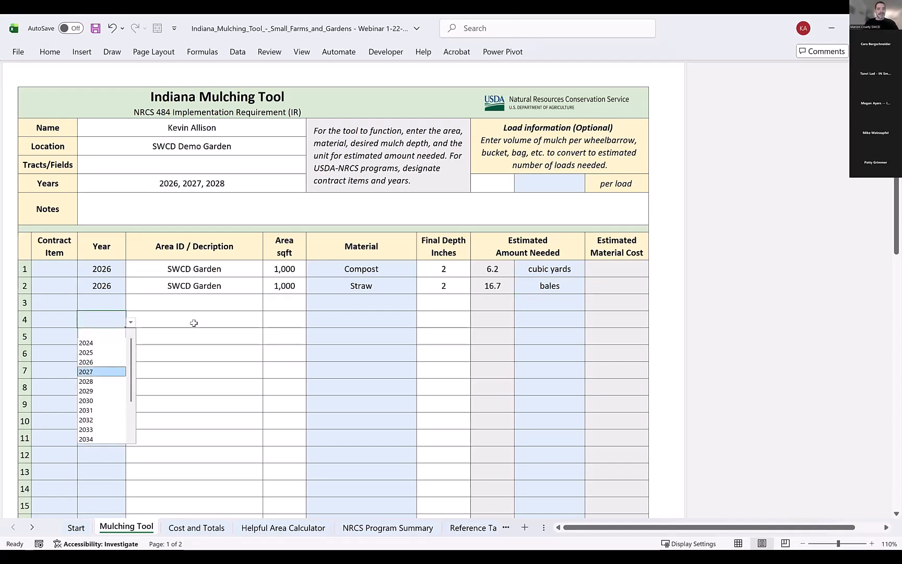
pyautogui.click(193, 323)
pyautogui.write('SWCD')
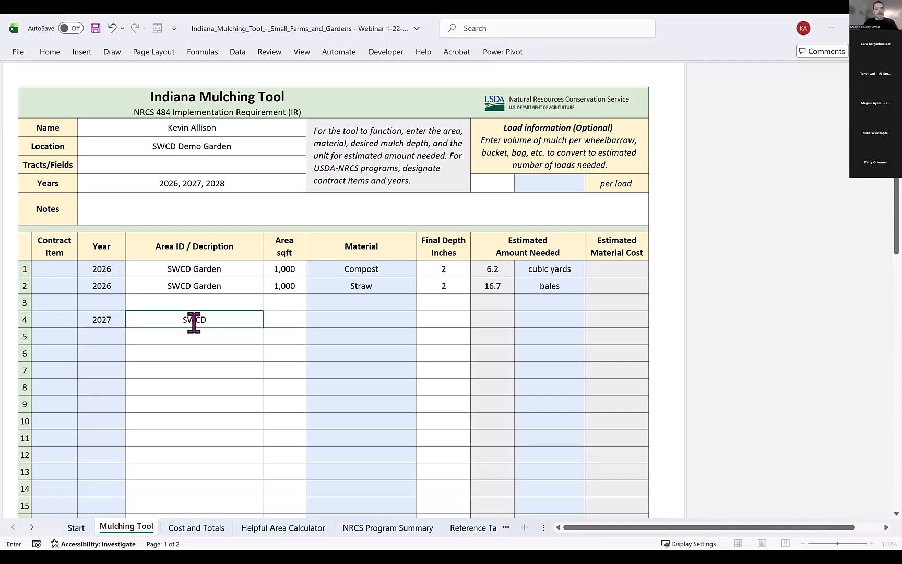
pyautogui.write(' Garden')
pyautogui.press('Tab')
pyautogui.write('1000')
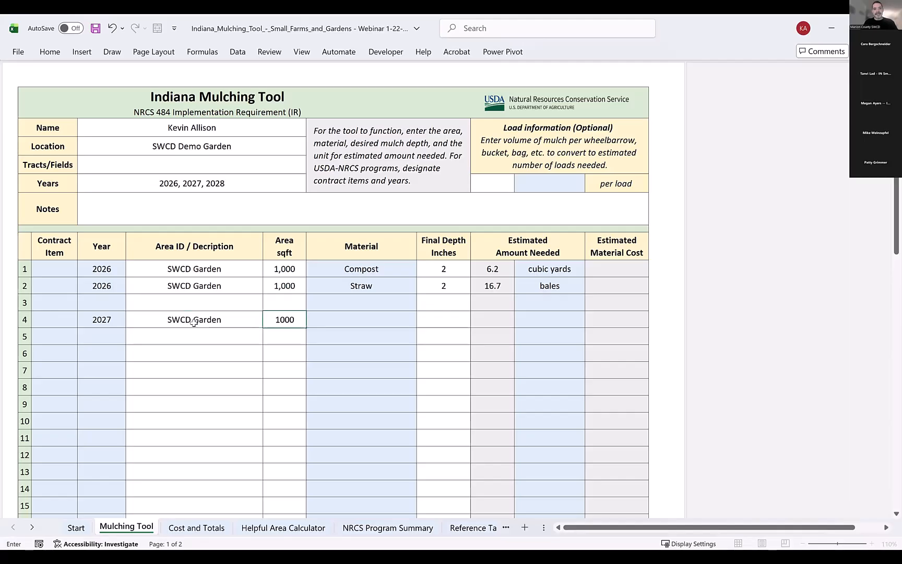
# Complete the fourth row with Compost as material, a 2-inch final depth and cubic yards as the unit.
pyautogui.press('Tab')
pyautogui.write('C')
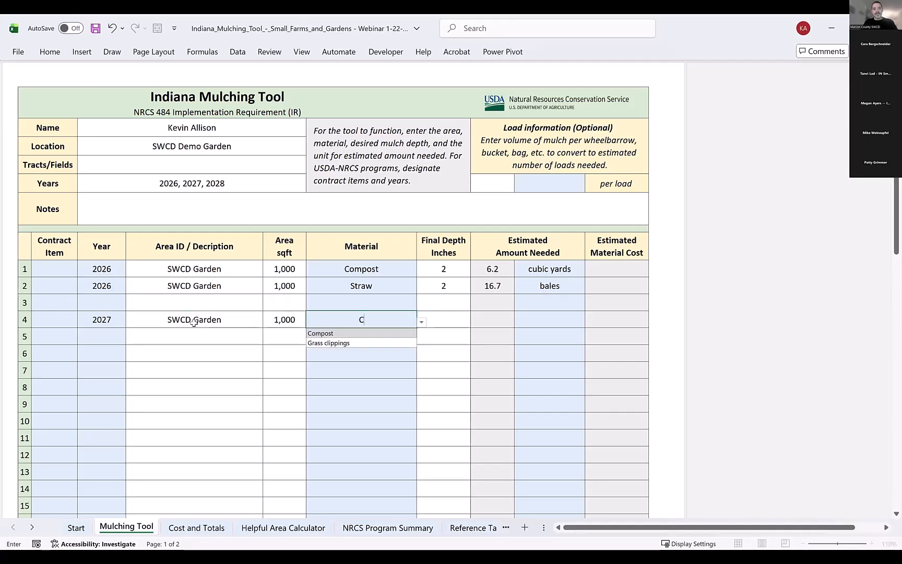
pyautogui.press('Tab')
pyautogui.write('2')
pyautogui.press('Tab')
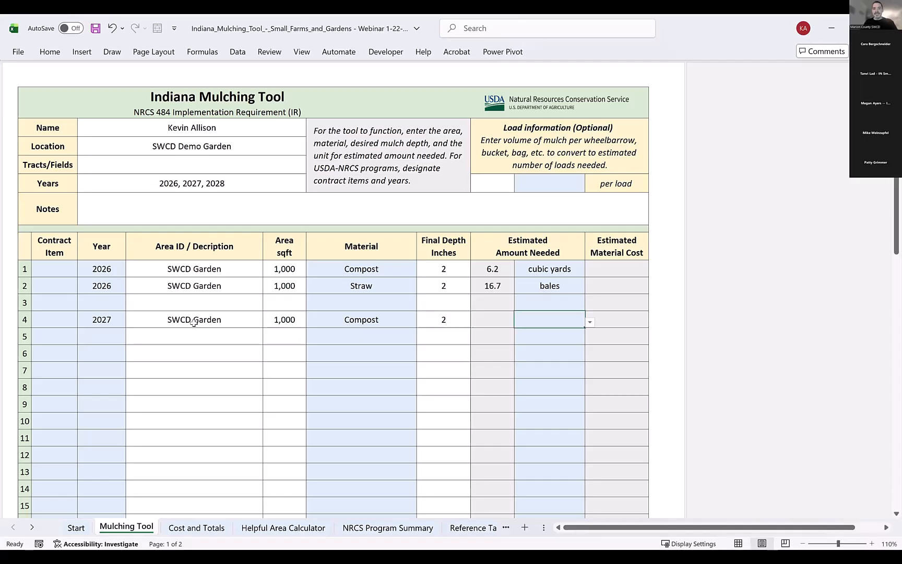
pyautogui.click(589, 323)
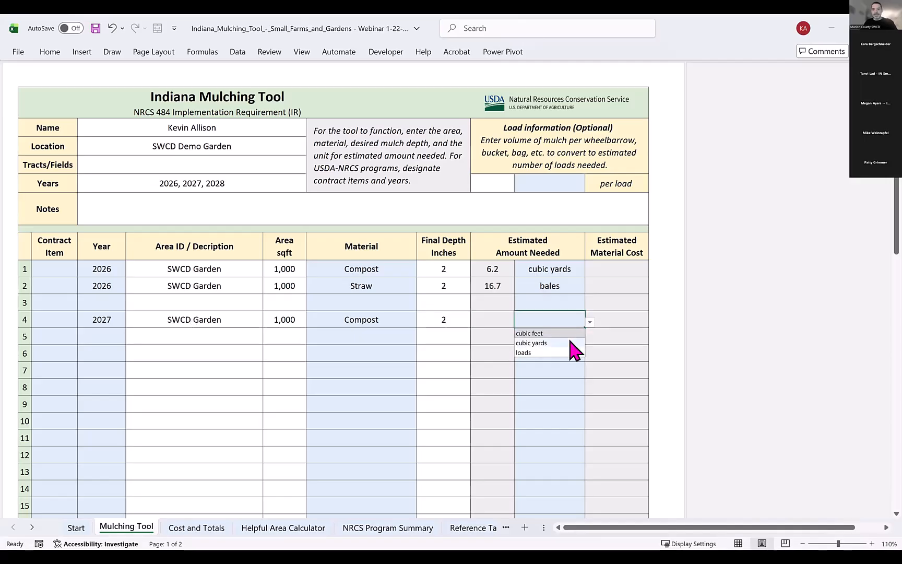
pyautogui.click(571, 343)
# Fill the fifth row with year 2027, description SWCD Garden and an area of 1000 sqft.
pyautogui.click(107, 340)
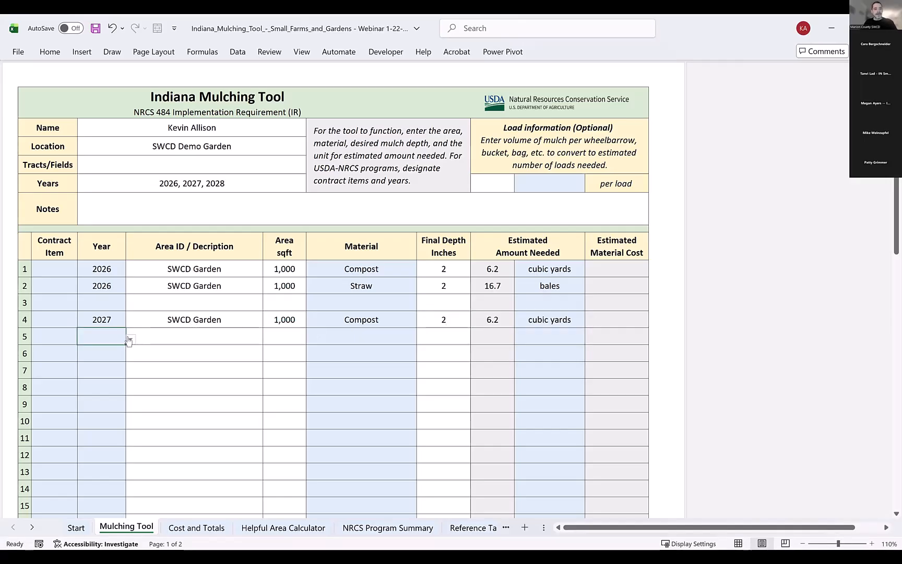
pyautogui.click(131, 338)
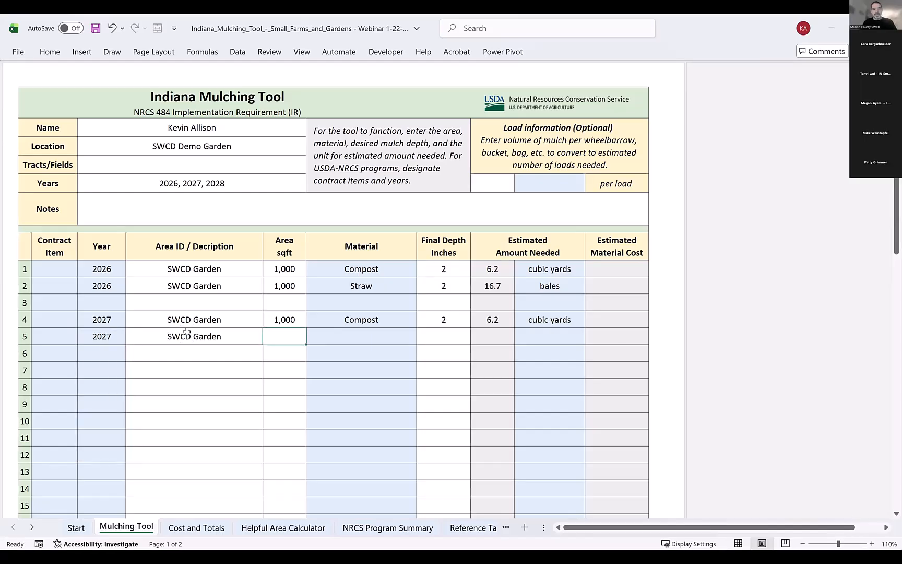
pyautogui.write('1000')
pyautogui.press('Tab')
pyautogui.press('Tab')
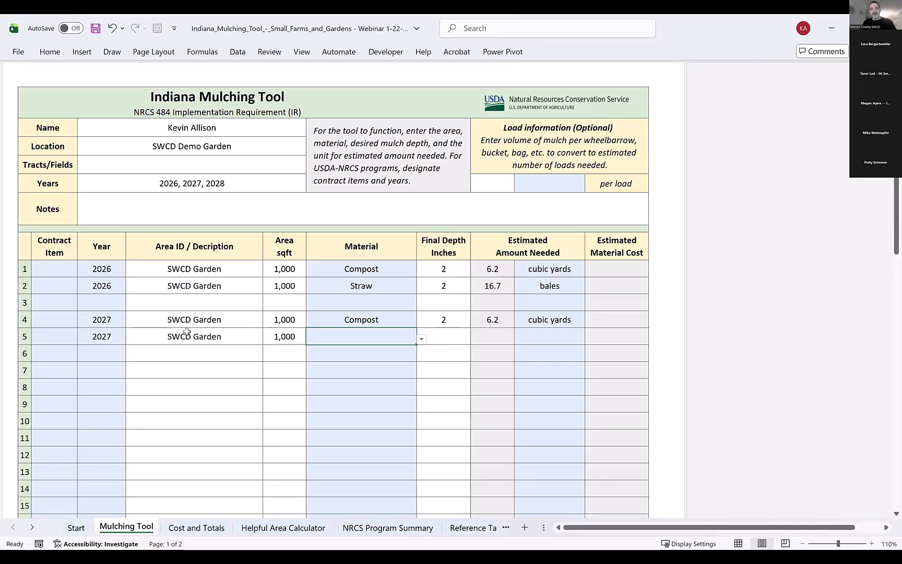
# Complete the fifth row with Straw as material, a 2-inch final depth and bales as the unit.
pyautogui.write('2')
pyautogui.press('Tab')
pyautogui.write('b')
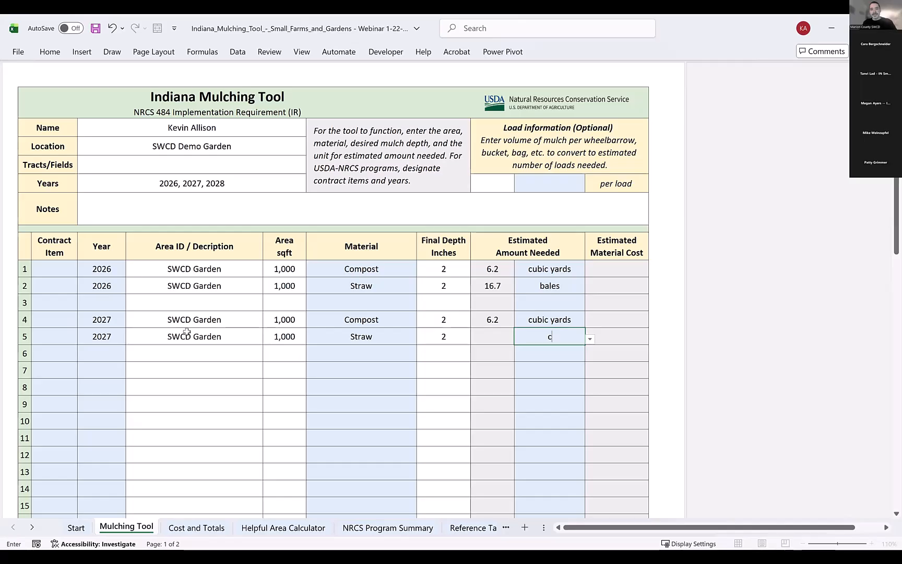
pyautogui.press('Return')
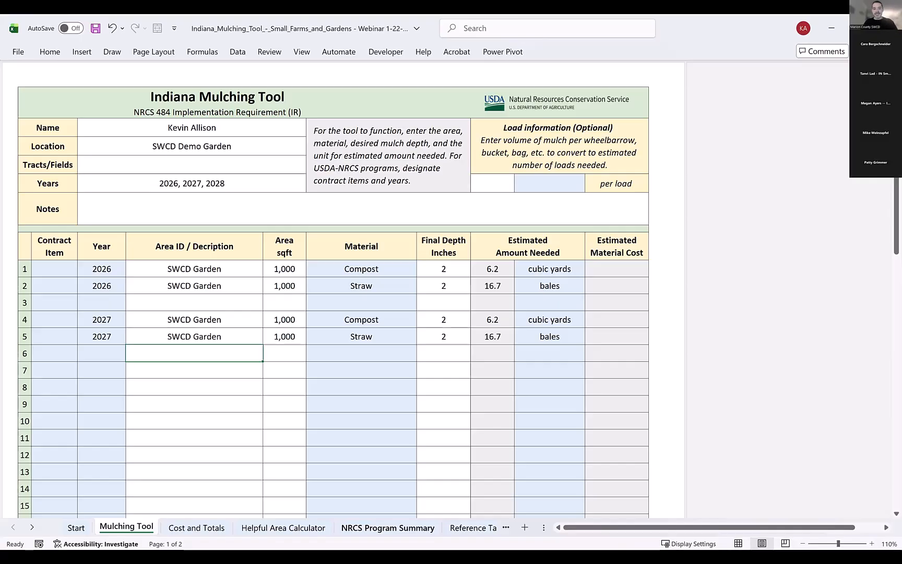
# Open the NRCS Program Summary sheet and set its first two years to 2026 and 2027.
pyautogui.click(388, 528)
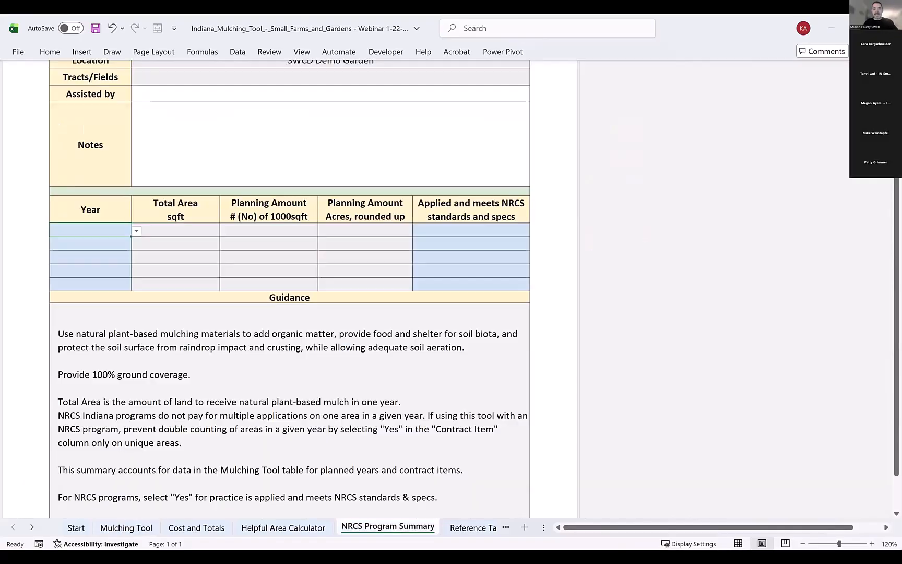
pyautogui.scroll(1, 382, 433)
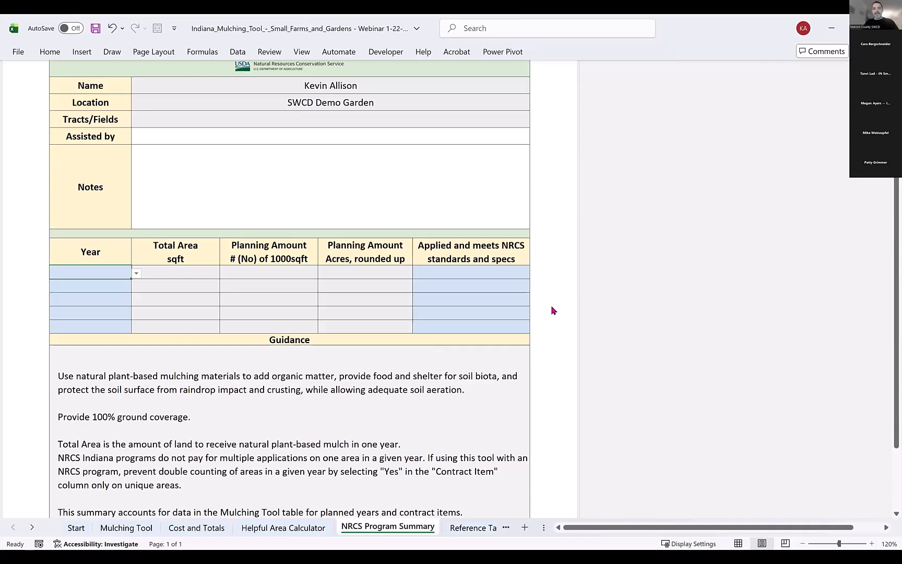
pyautogui.scroll(1, 554, 305)
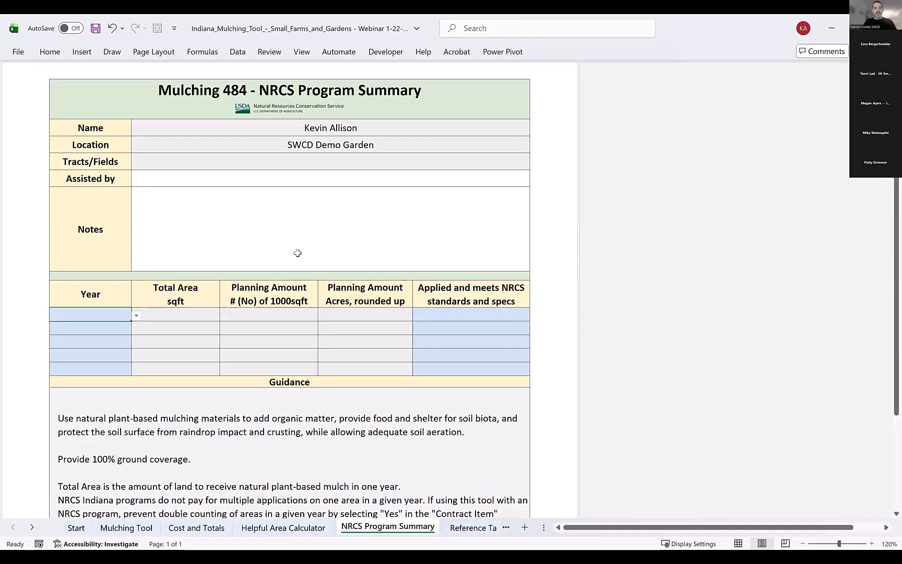
pyautogui.click(136, 317)
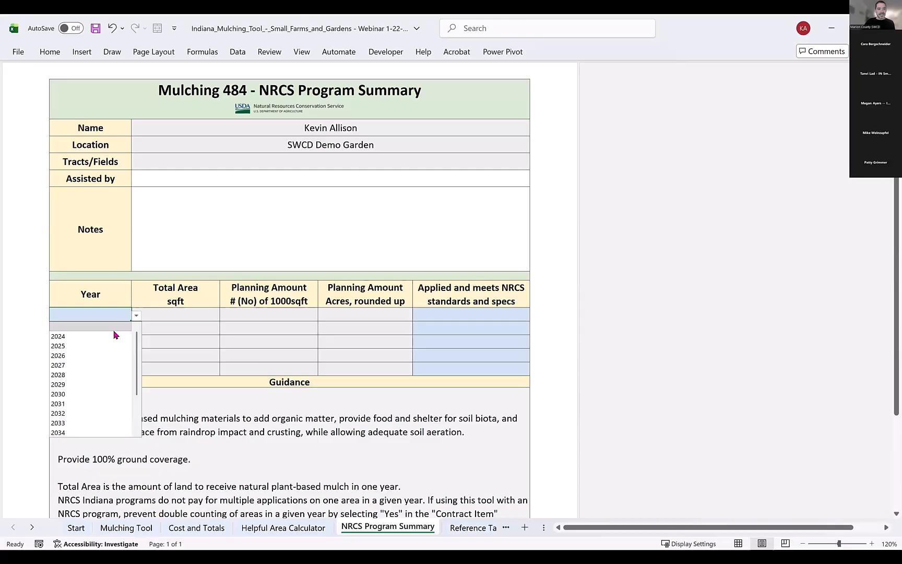
pyautogui.click(98, 356)
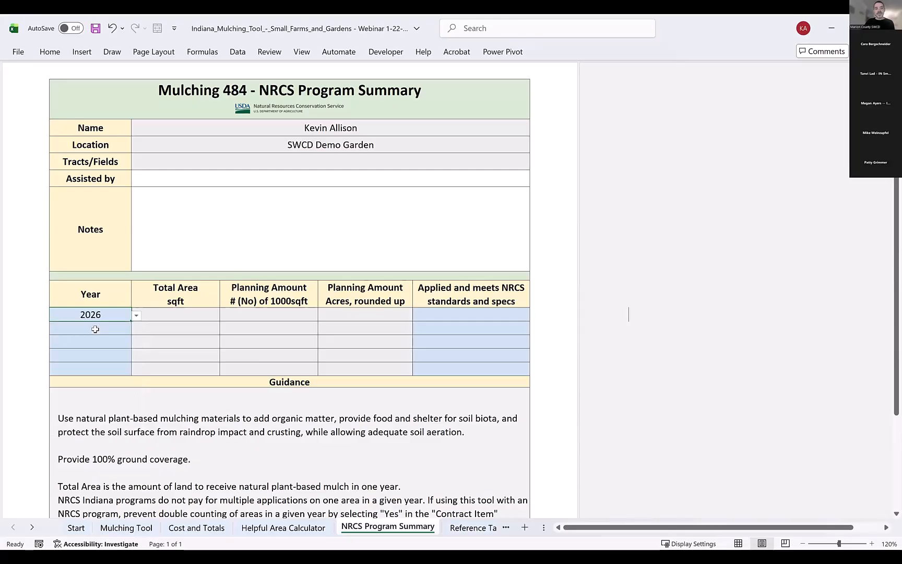
pyautogui.click(95, 328)
pyautogui.click(135, 330)
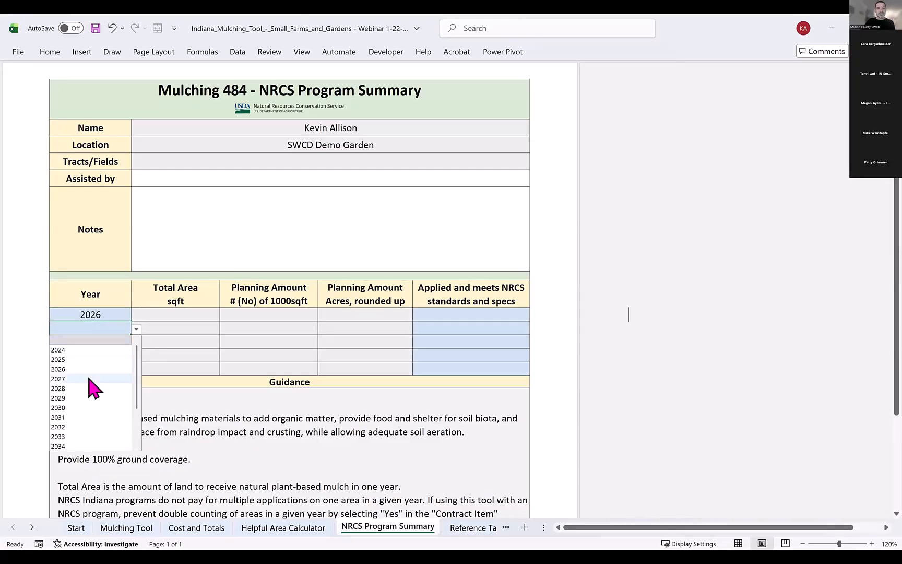
pyautogui.click(97, 378)
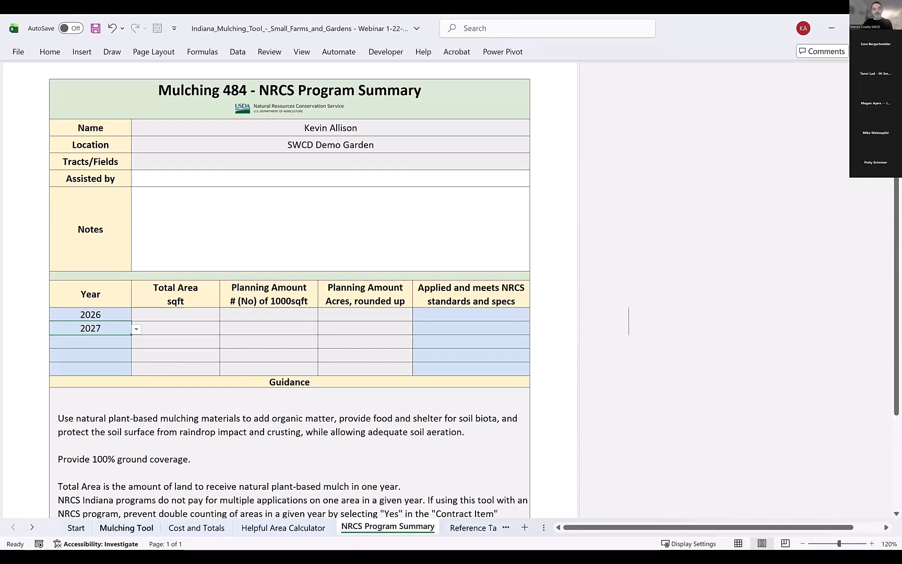
# Return to the Mulching Tool sheet and mark the first row's Contract Item as Yes.
pyautogui.click(127, 526)
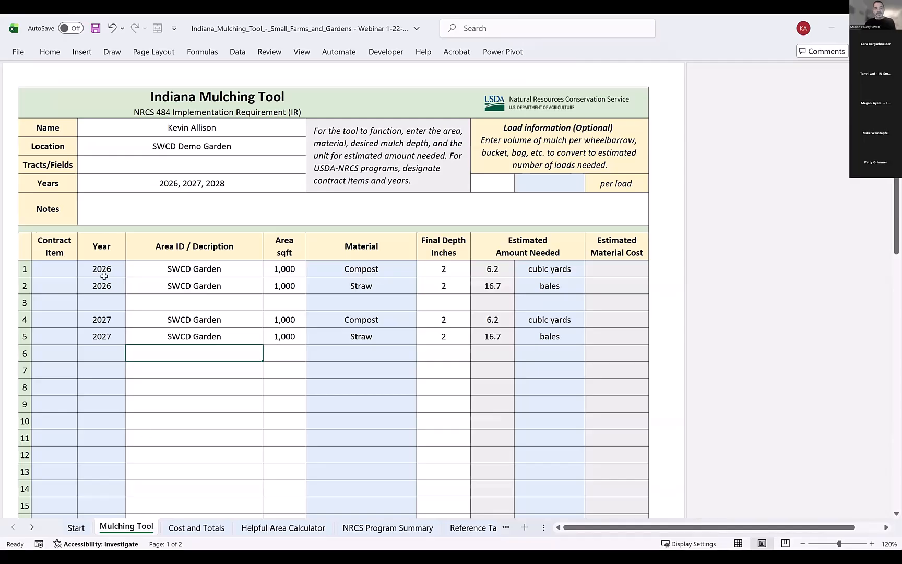
pyautogui.click(56, 269)
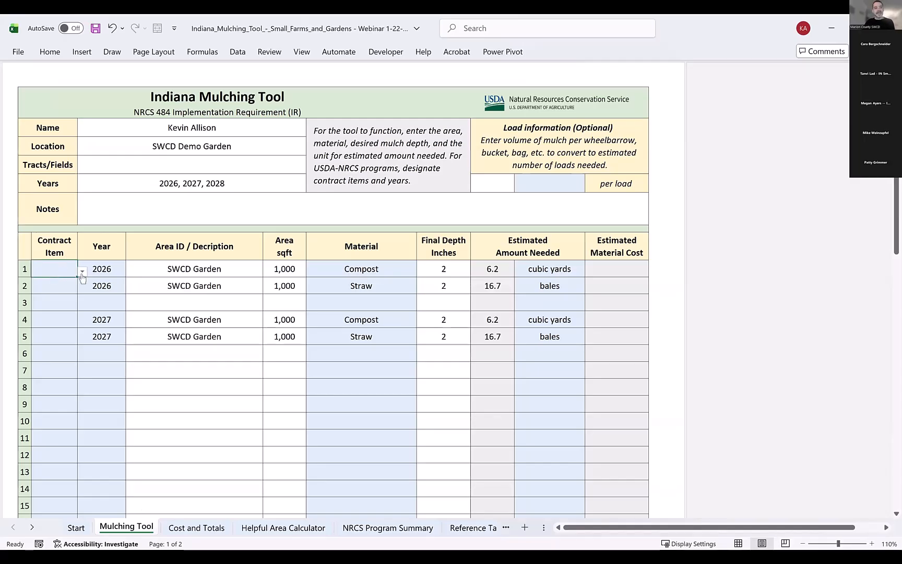
pyautogui.click(82, 271)
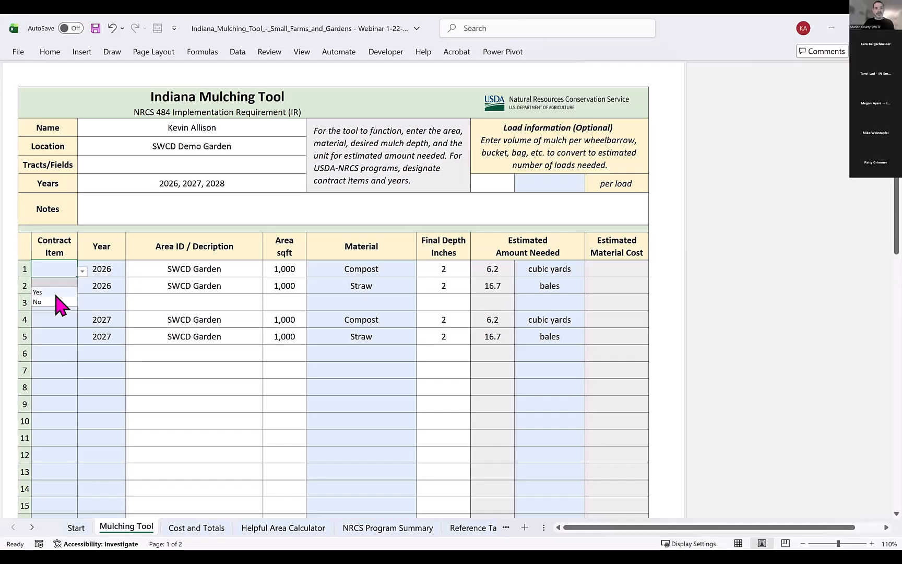
pyautogui.click(54, 293)
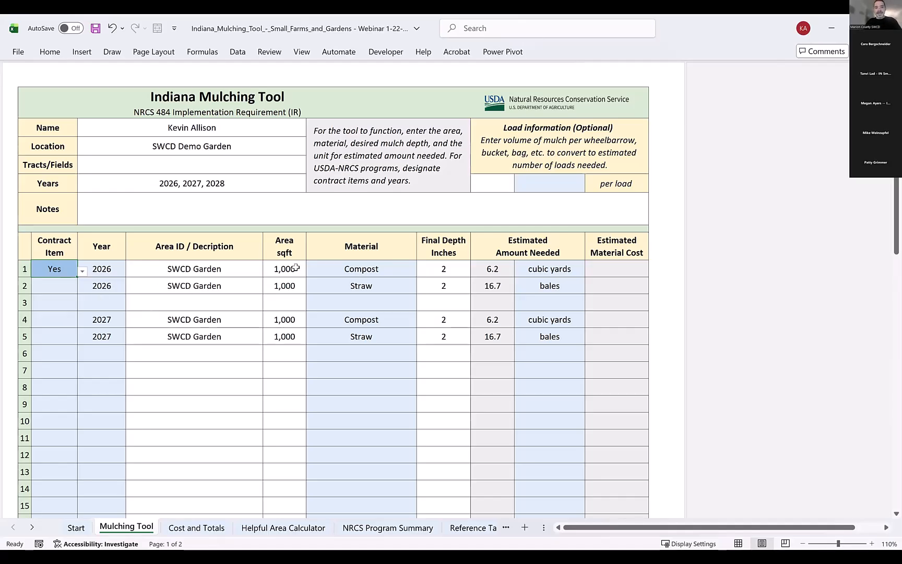
# Mark the fourth row's Contract Item as Yes.
pyautogui.moveTo(296, 268); pyautogui.dragTo(298, 282)
pyautogui.click(235, 272)
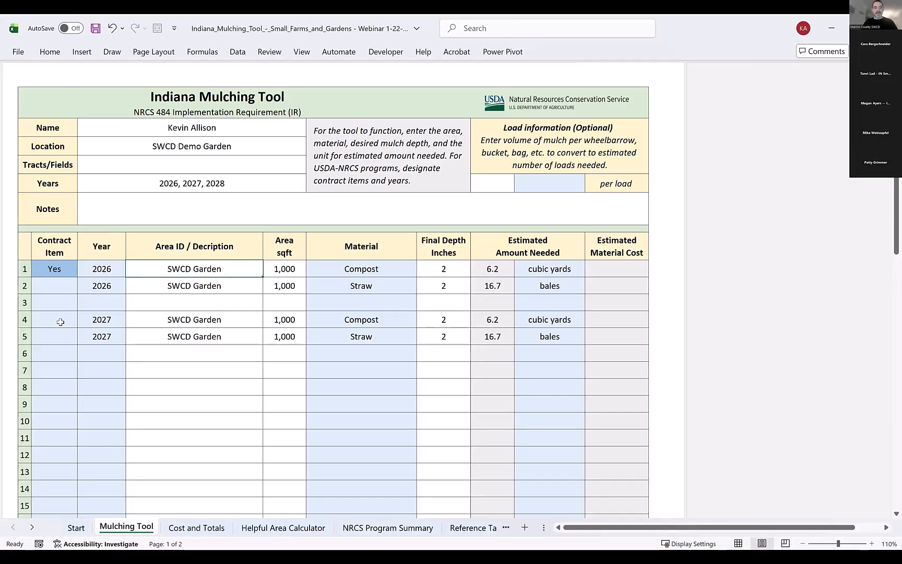
pyautogui.click(76, 322)
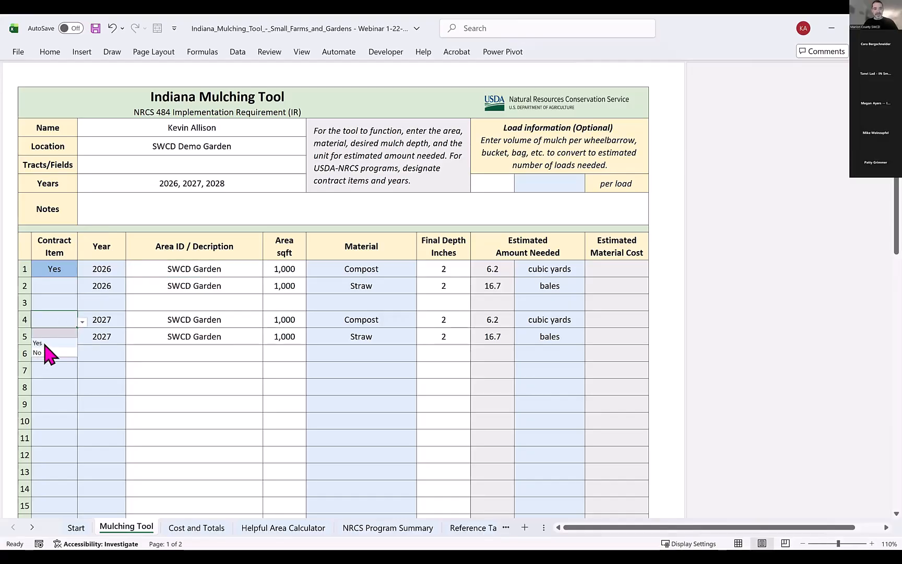
pyautogui.click(52, 340)
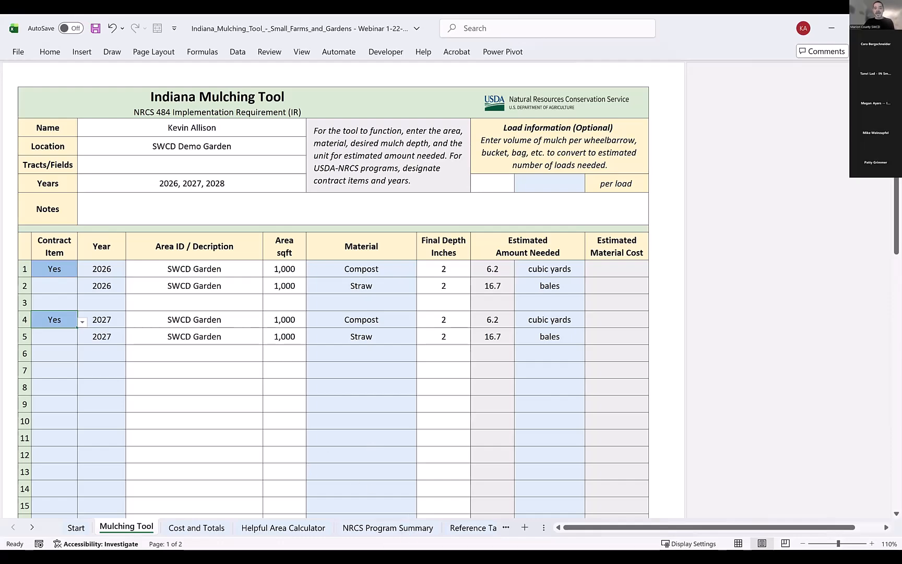
# Open the NRCS Program Summary sheet and mark 2026 as Applied and meets NRCS standards: Yes.
pyautogui.click(388, 527)
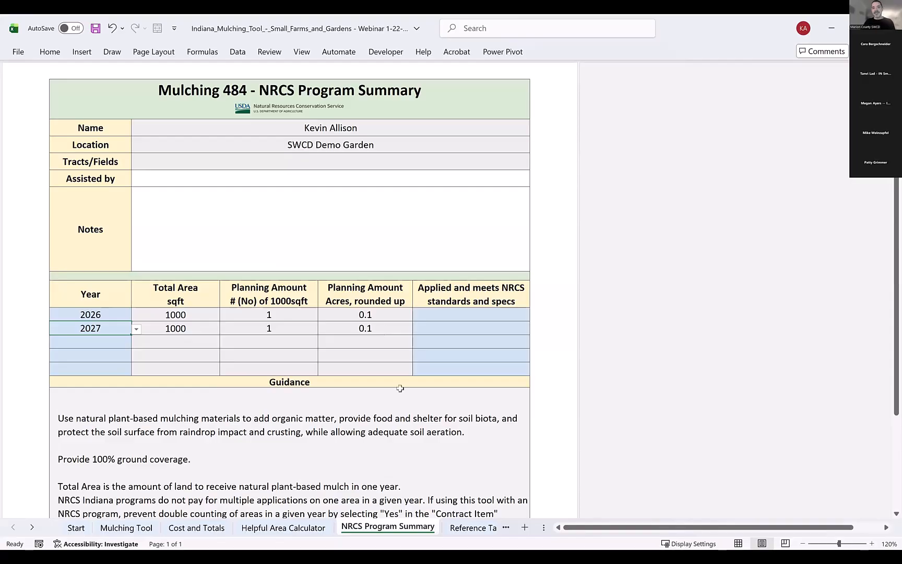
pyautogui.click(493, 316)
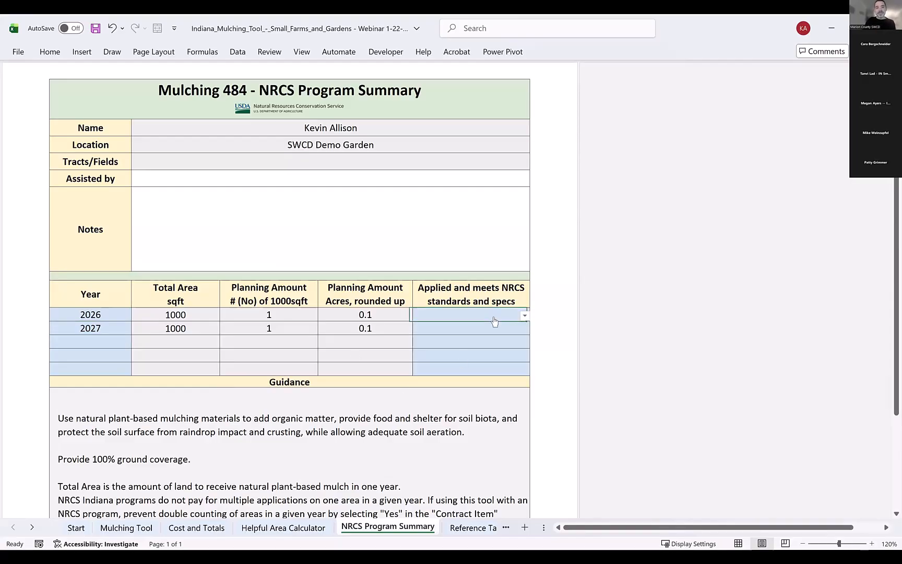
pyautogui.click(525, 316)
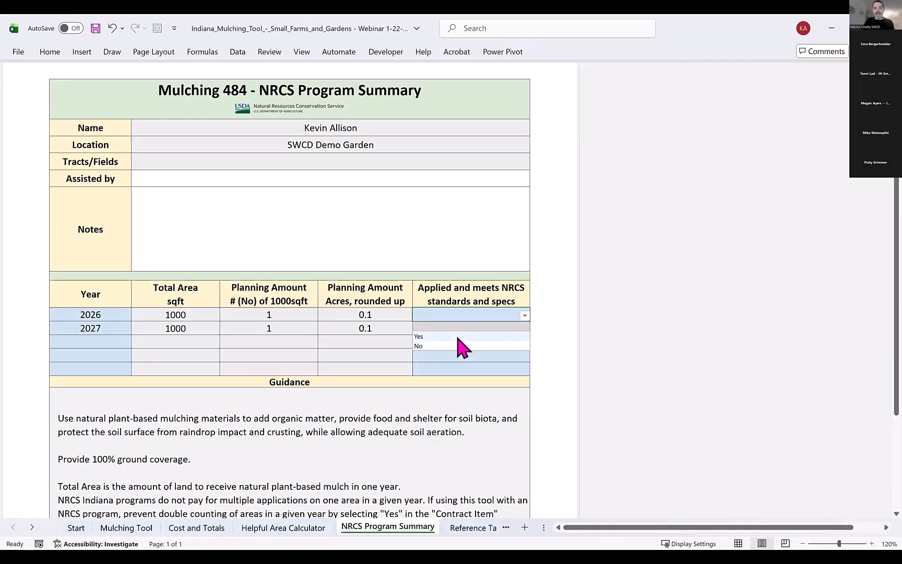
pyautogui.click(458, 338)
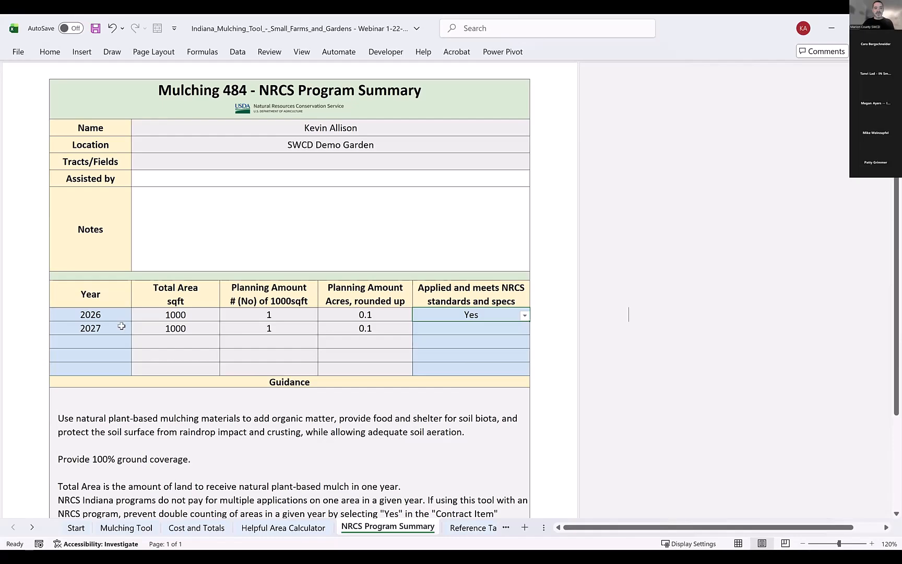
# Return to the Mulching Tool sheet and clear the Contract Item entries in rows 4 and 1.
pyautogui.click(127, 528)
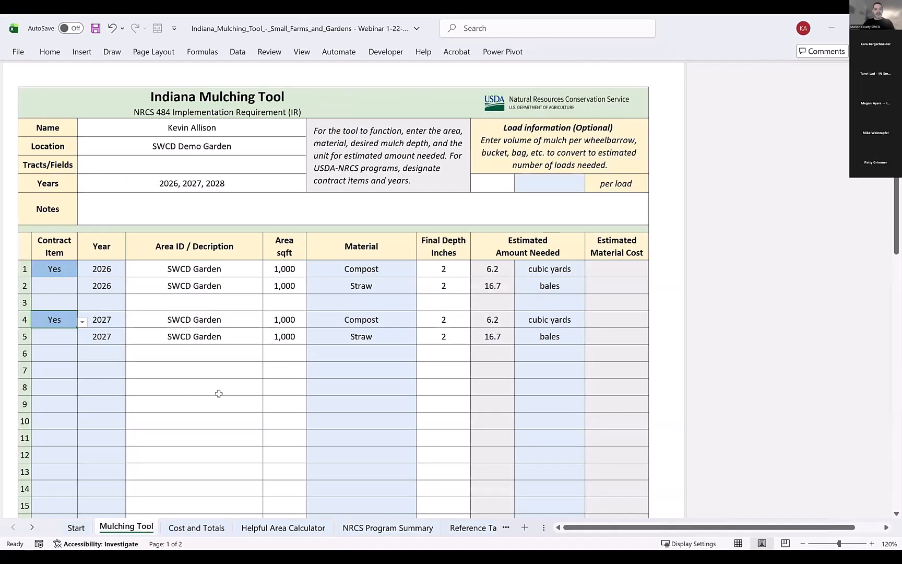
pyautogui.hotkey('alt', 'Down')
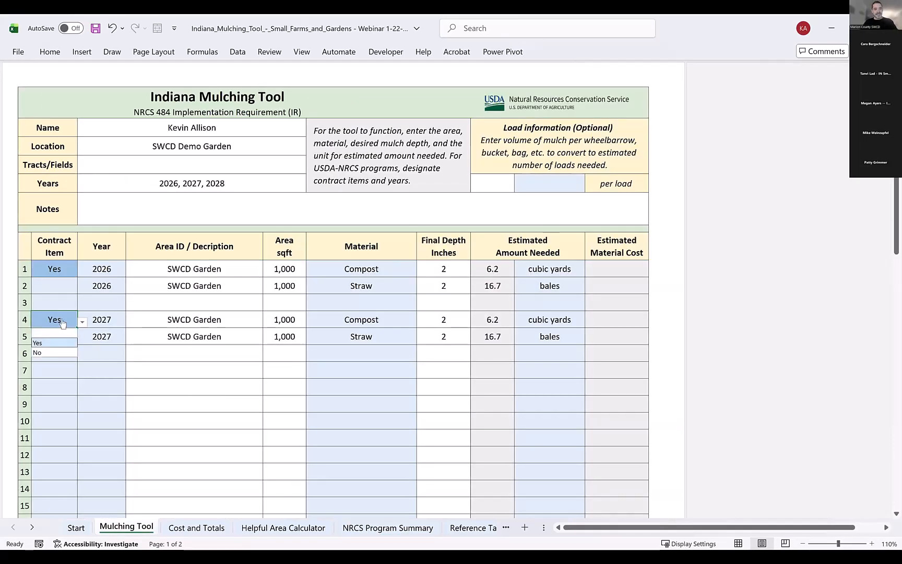
pyautogui.press('Escape')
pyautogui.press('Delete')
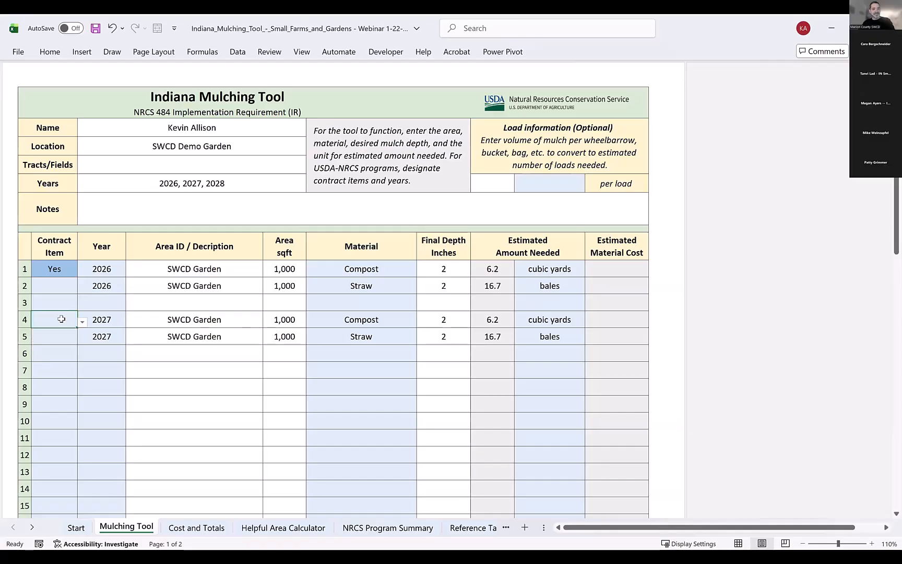
pyautogui.press('Up')
pyautogui.press('Up')
pyautogui.press('Up')
pyautogui.press('Delete')
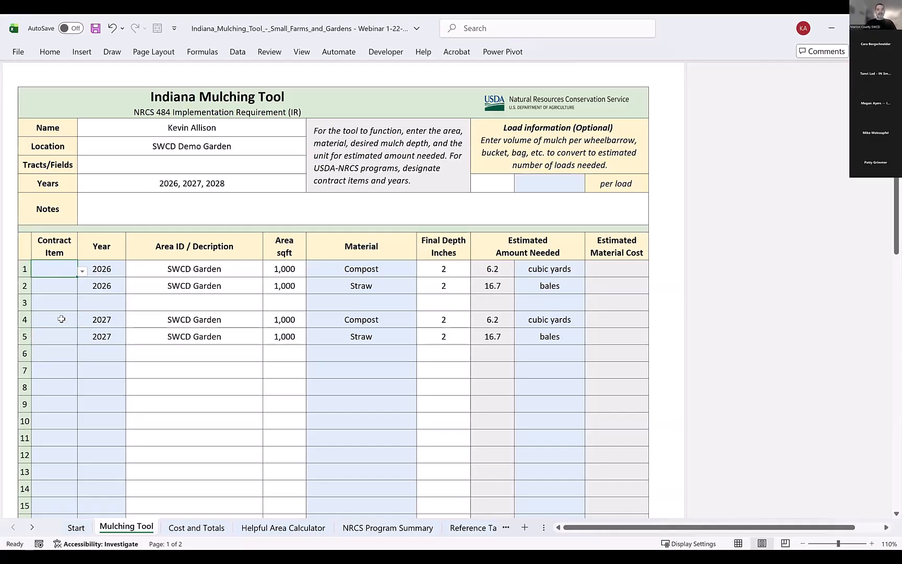
# Enter the year 2026 in row 9 of the Mulching Tool table.
pyautogui.click(224, 389)
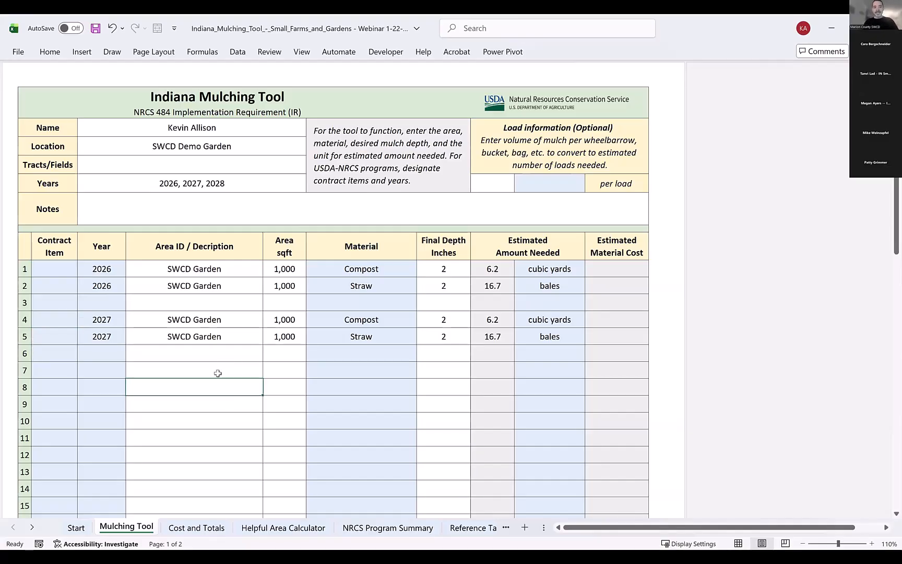
pyautogui.click(218, 373)
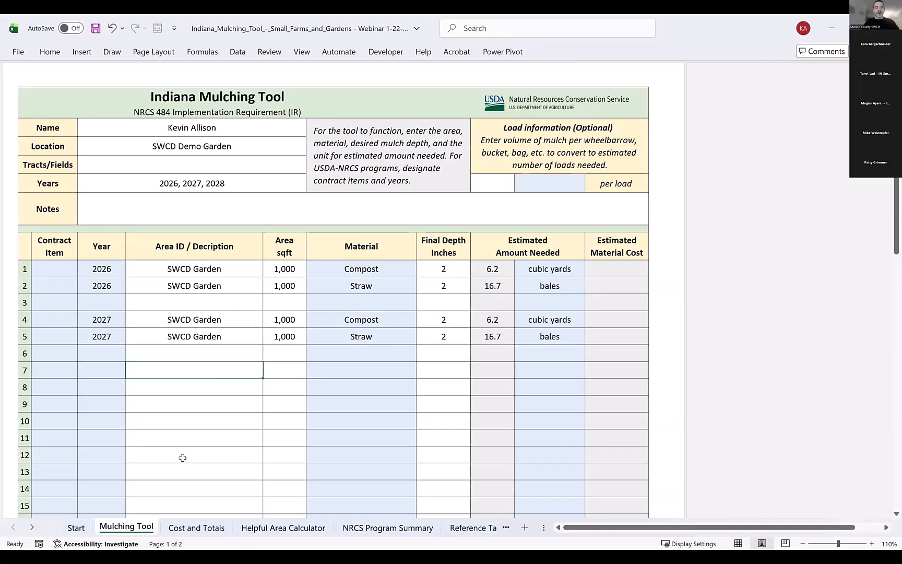
pyautogui.click(135, 438)
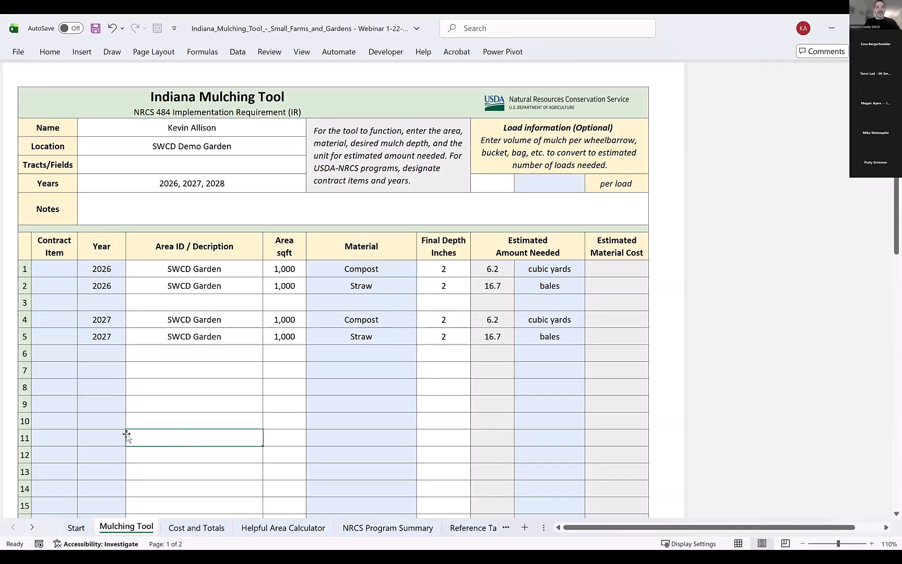
pyautogui.click(101, 405)
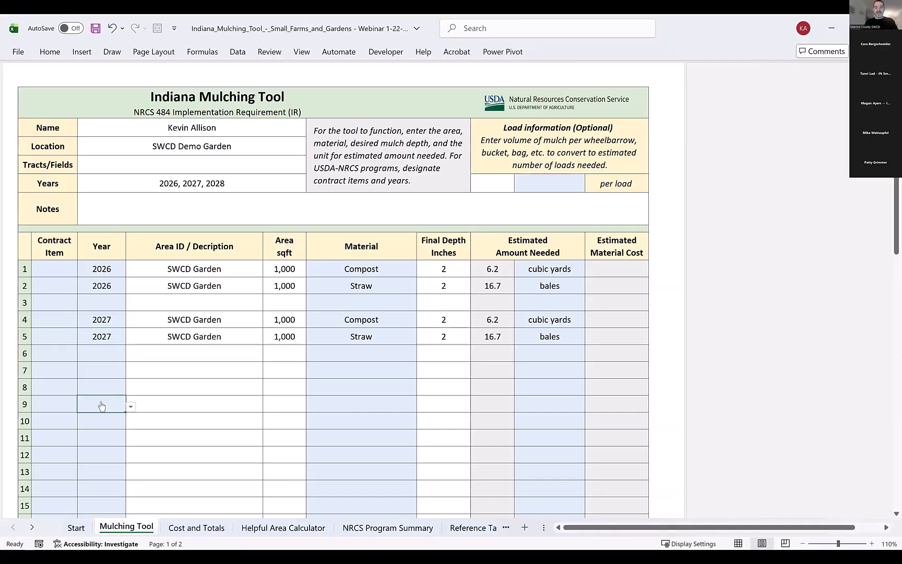
pyautogui.write('2')
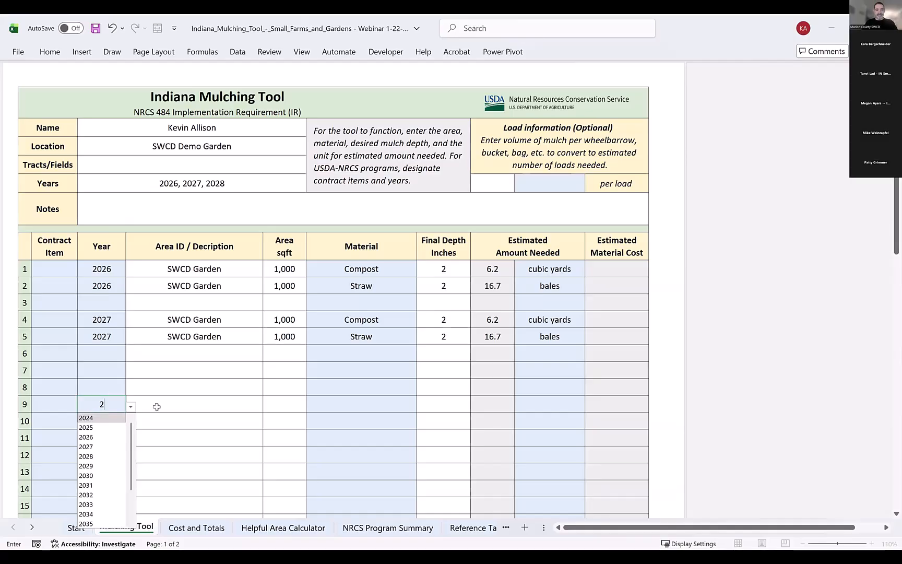
pyautogui.write('026')
pyautogui.press('Tab')
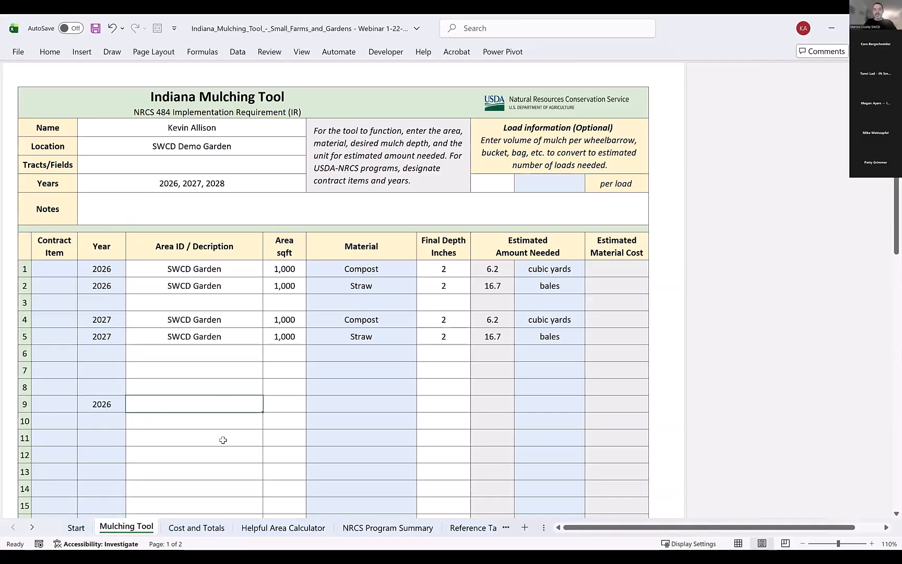
# Set the area to 75 sqft for rows 9, 10 and 11.
pyautogui.click(223, 440)
pyautogui.click(273, 406)
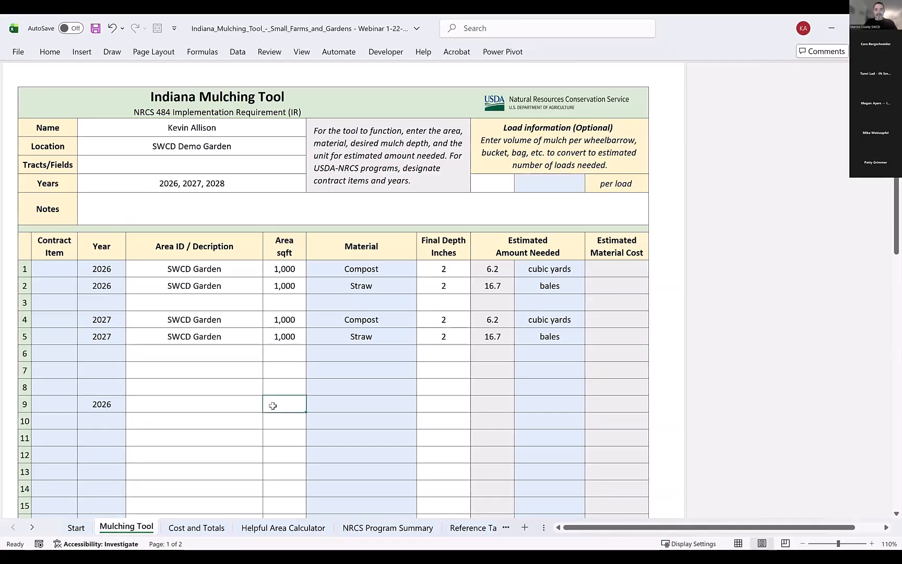
pyautogui.write('75')
pyautogui.press('Return')
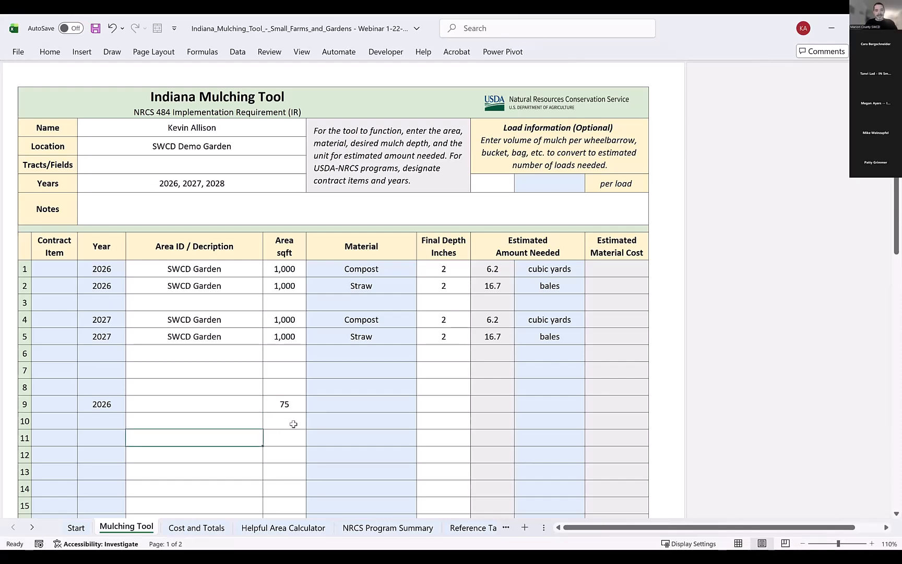
pyautogui.write('75')
pyautogui.press('Return')
pyautogui.write('75')
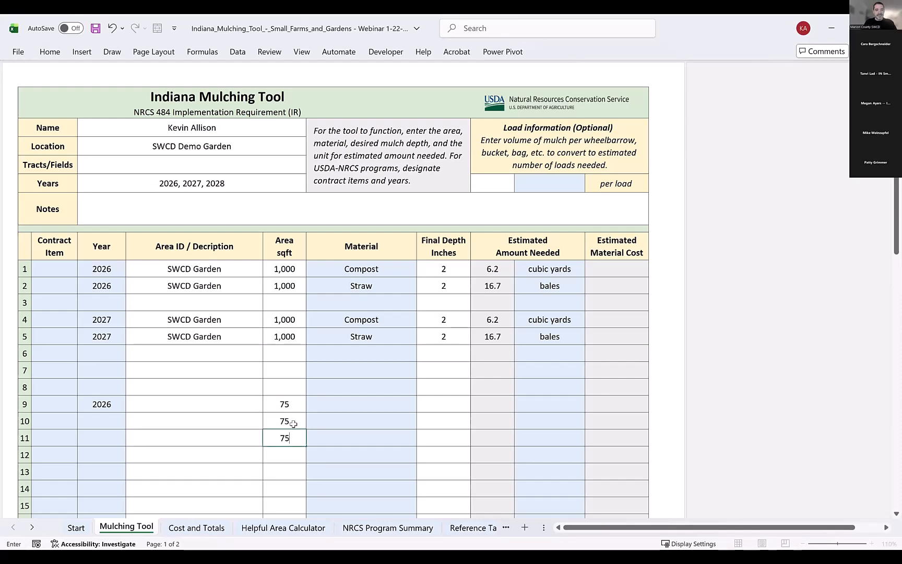
pyautogui.press('Return')
# Describe rows 9, 10 and 11 as Compost Layer, Straw Layer and Compost.
pyautogui.click(207, 440)
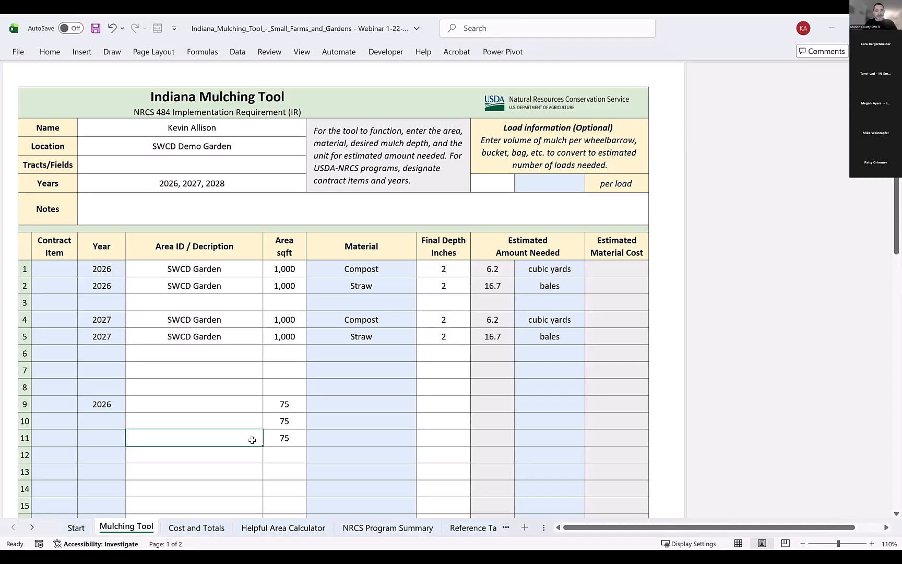
pyautogui.write('Compost')
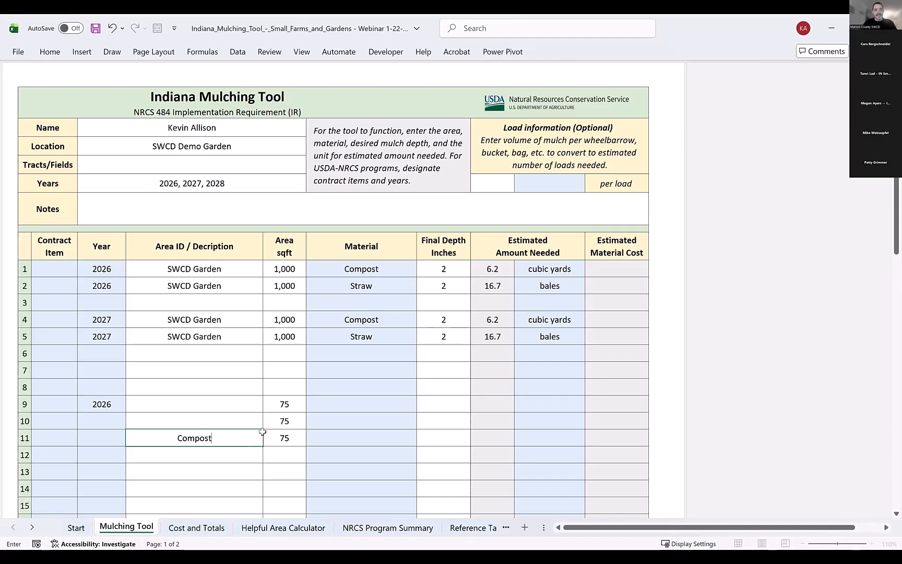
pyautogui.press('Return')
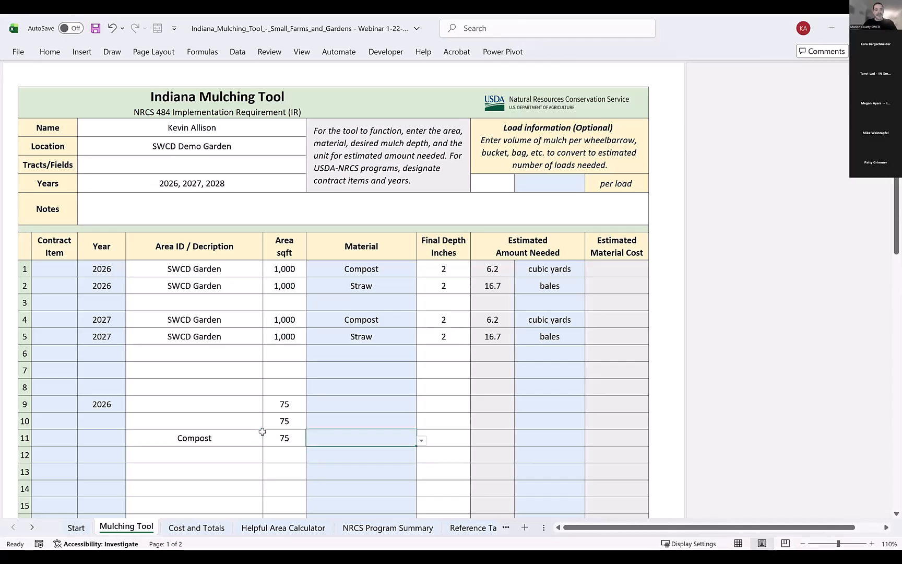
pyautogui.click(261, 427)
pyautogui.write('Straw')
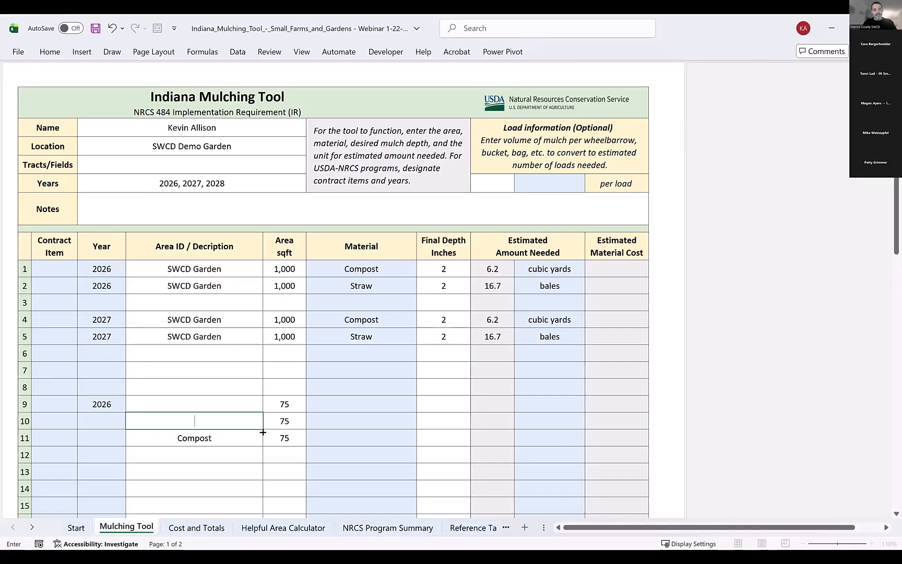
pyautogui.write(' Layer')
pyautogui.press('Return')
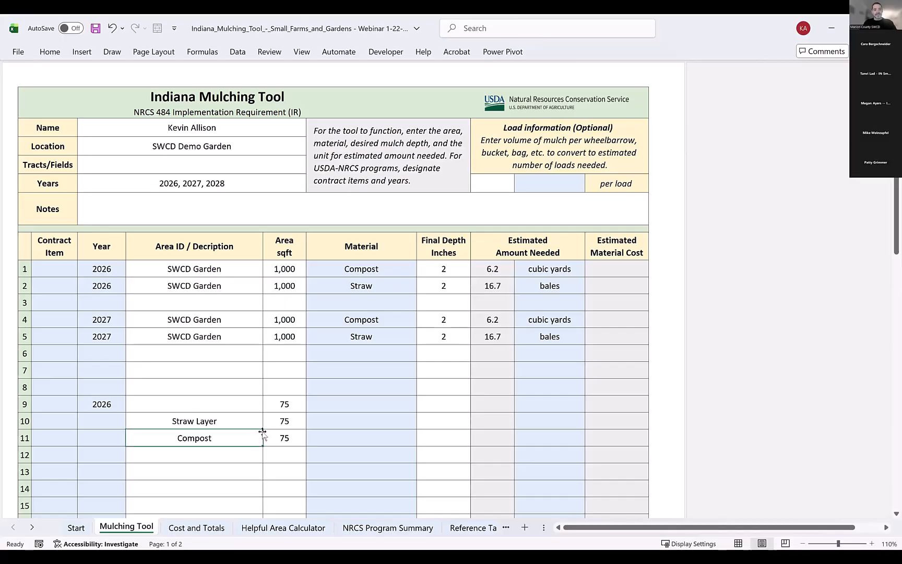
pyautogui.press('Up')
pyautogui.press('Up')
pyautogui.write('Compost Layer')
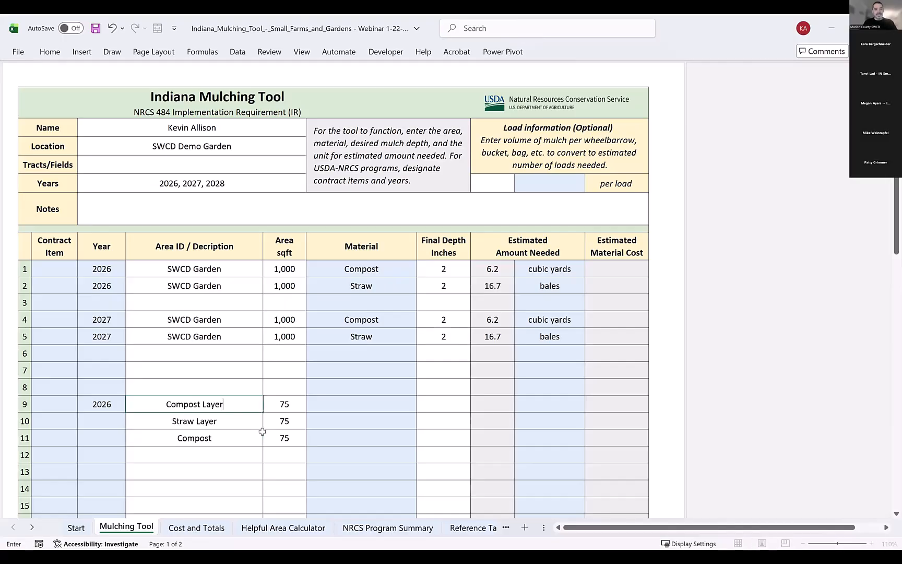
pyautogui.press('Return')
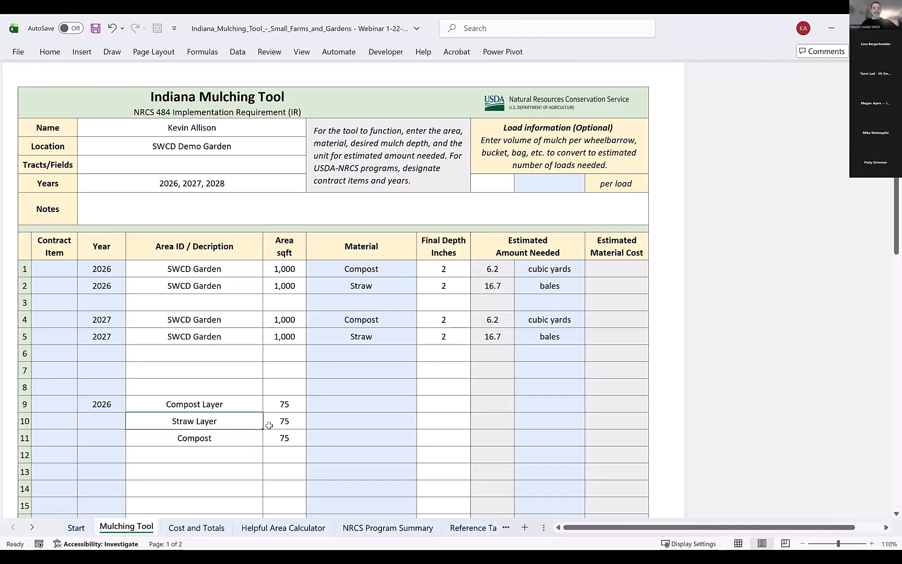
# Choose Compost, Straw and Compost as the materials for rows 9, 10 and 11.
pyautogui.click(362, 409)
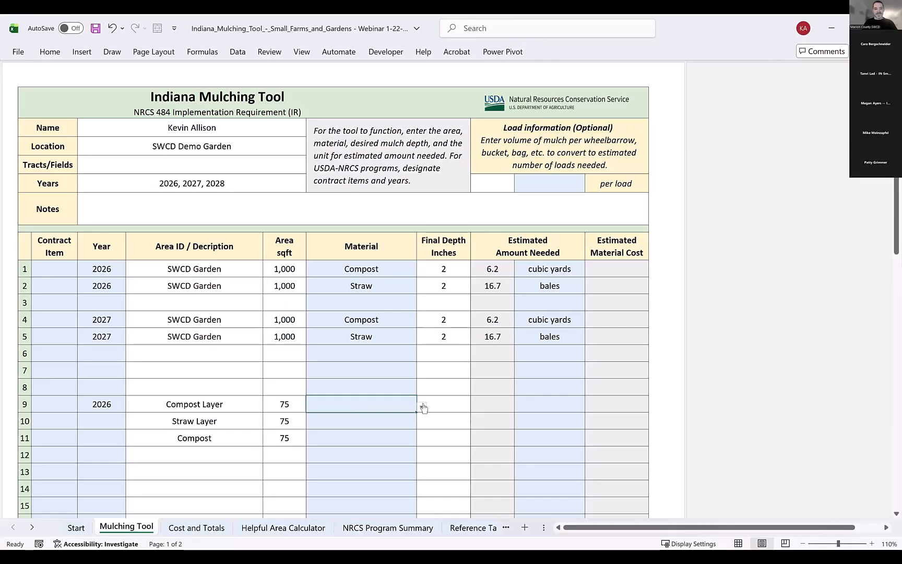
pyautogui.click(421, 406)
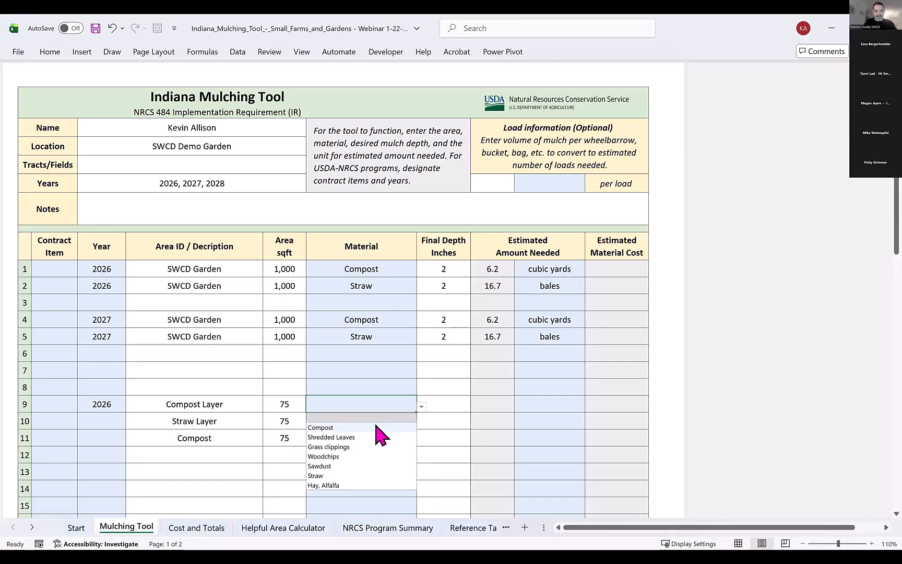
pyautogui.click(415, 428)
pyautogui.click(415, 427)
pyautogui.click(421, 423)
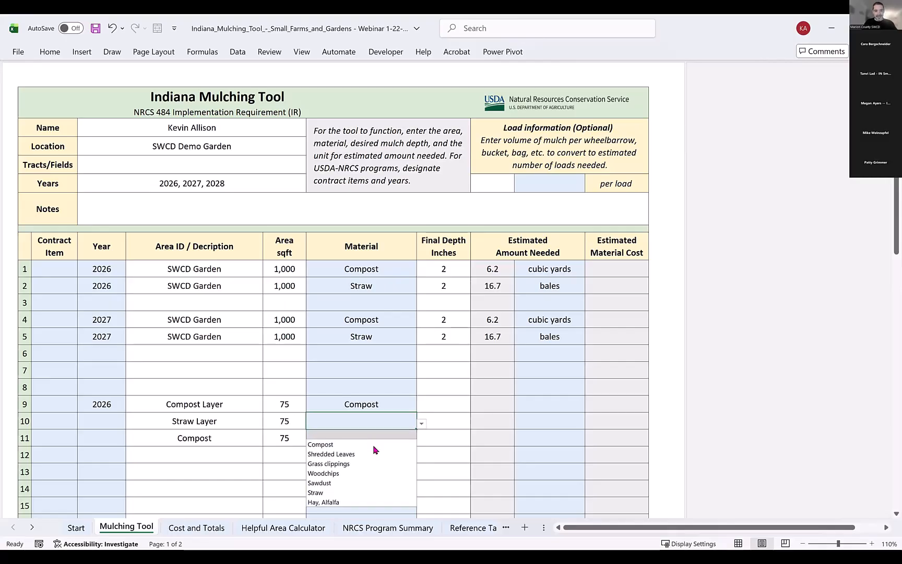
pyautogui.click(340, 493)
pyautogui.click(415, 441)
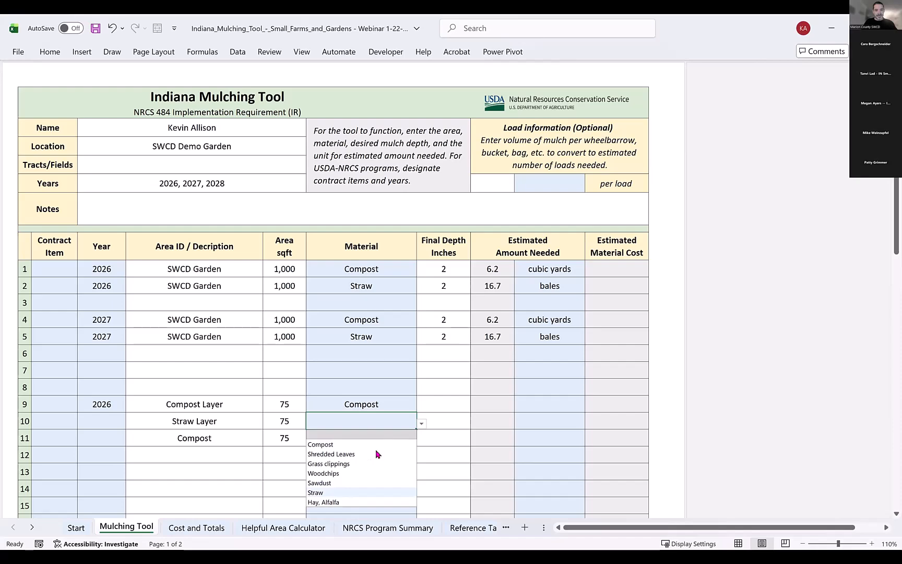
pyautogui.click(422, 440)
pyautogui.click(346, 469)
# Set a final depth of 1 inch for rows 9, 10 and 11.
pyautogui.click(447, 409)
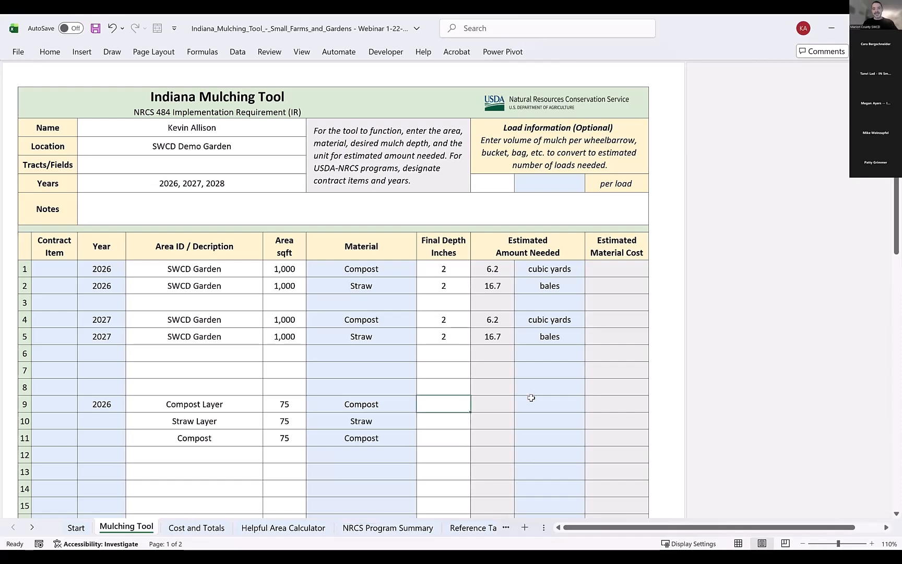
pyautogui.write('1')
pyautogui.press('Return')
pyautogui.write('1')
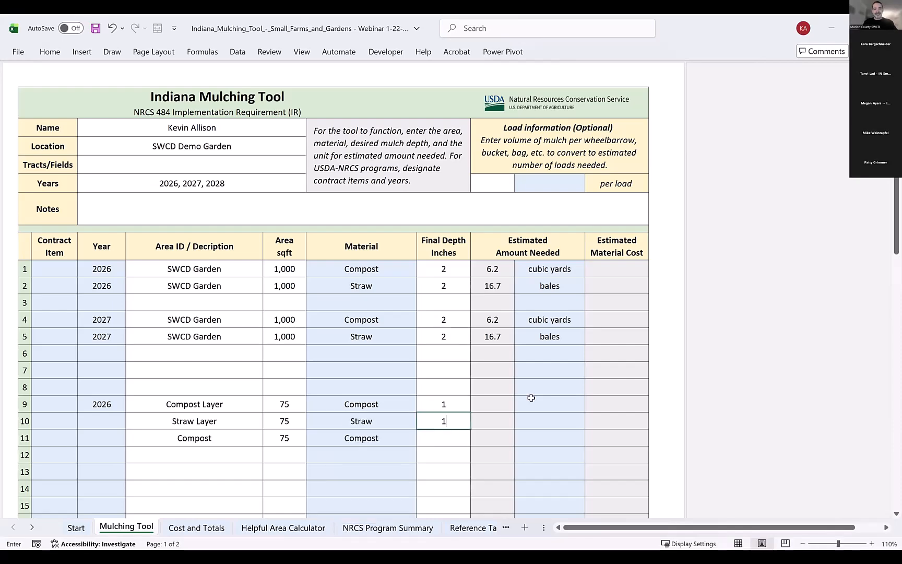
pyautogui.press('Return')
pyautogui.write('1')
pyautogui.press('Return')
# Set the estimated amount units to cubic feet, bales and cubic feet for rows 9, 10 and 11.
pyautogui.click(531, 399)
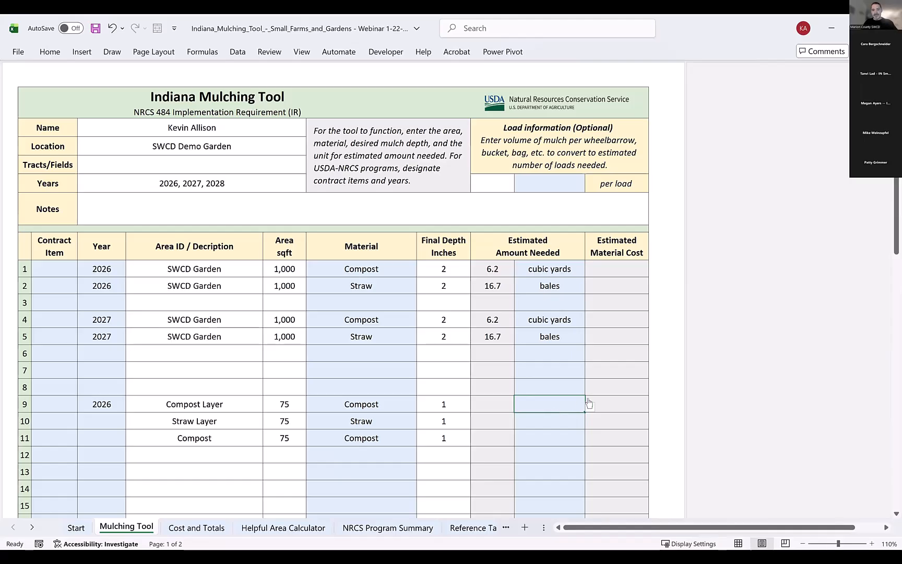
pyautogui.click(590, 406)
pyautogui.click(548, 418)
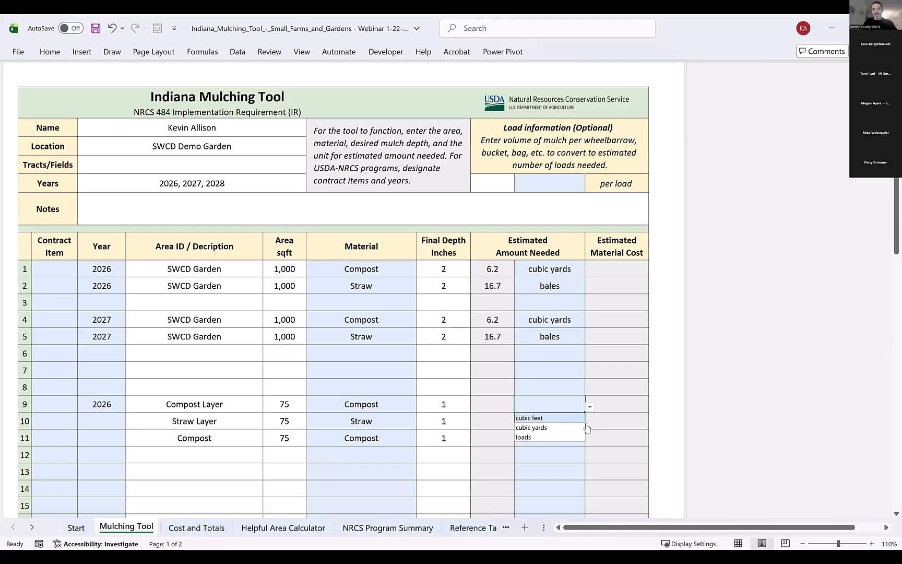
pyautogui.click(582, 424)
pyautogui.click(590, 424)
pyautogui.click(552, 437)
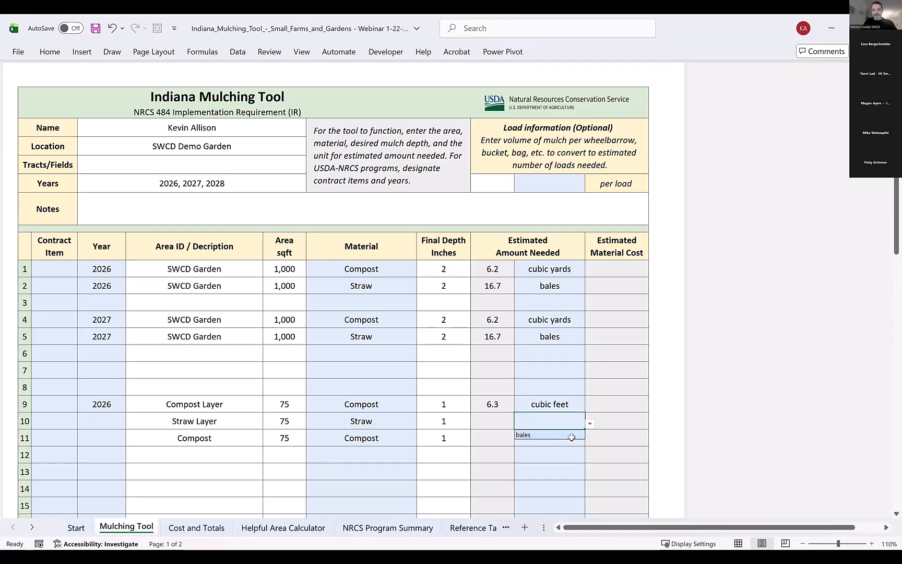
pyautogui.click(572, 437)
pyautogui.click(589, 440)
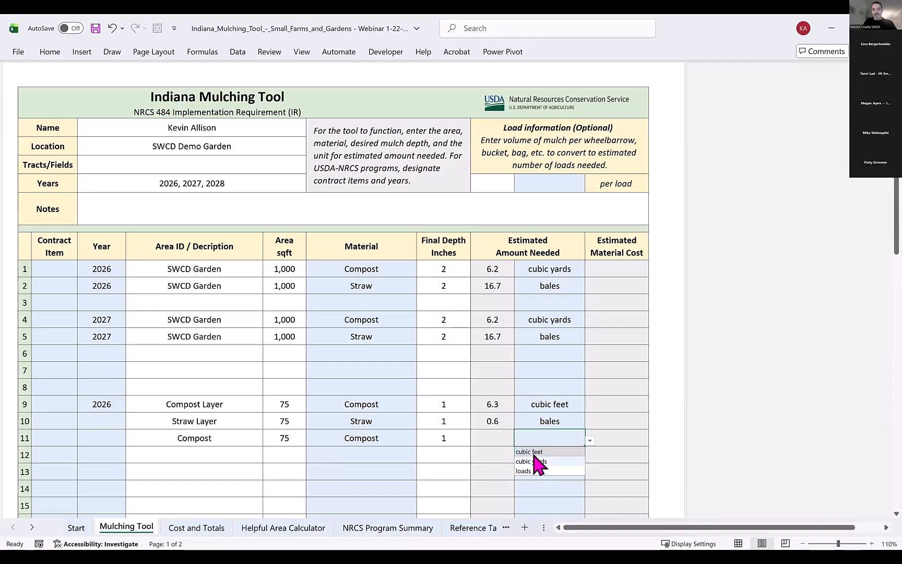
pyautogui.click(532, 452)
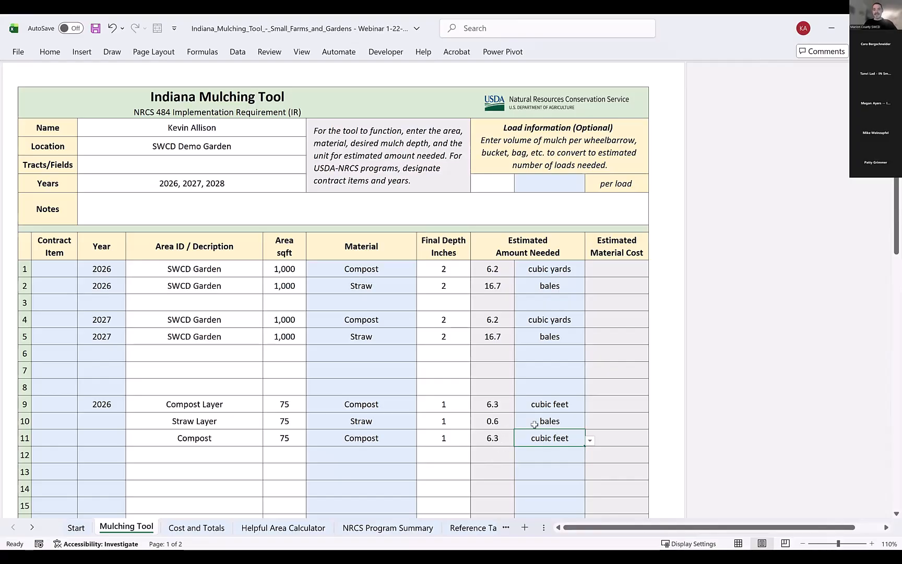
# Clear all entries from rows 9, 10 and 11, including unit, depth, material, area, description and year.
pyautogui.moveTo(554, 404); pyautogui.dragTo(562, 436)
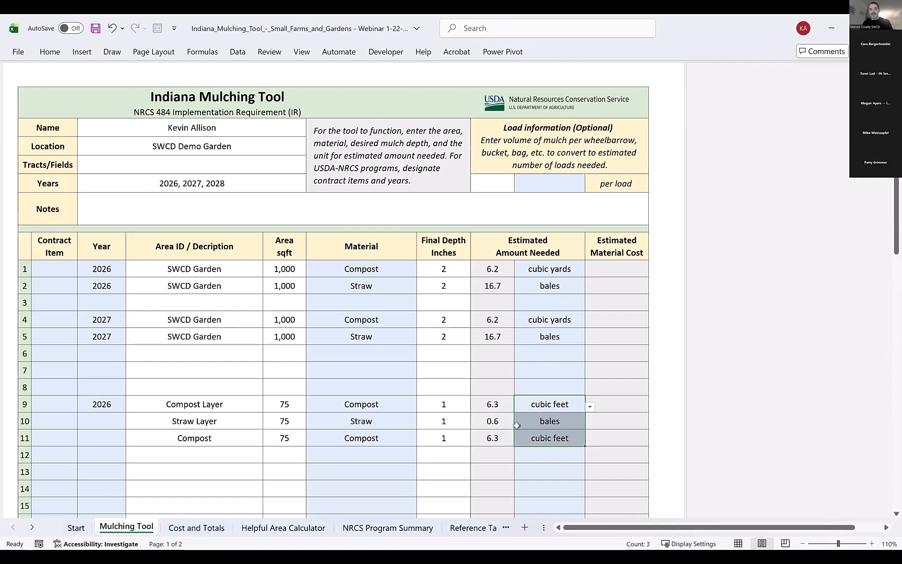
pyautogui.press('Delete')
pyautogui.moveTo(440, 406); pyautogui.dragTo(438, 437)
pyautogui.press('Delete')
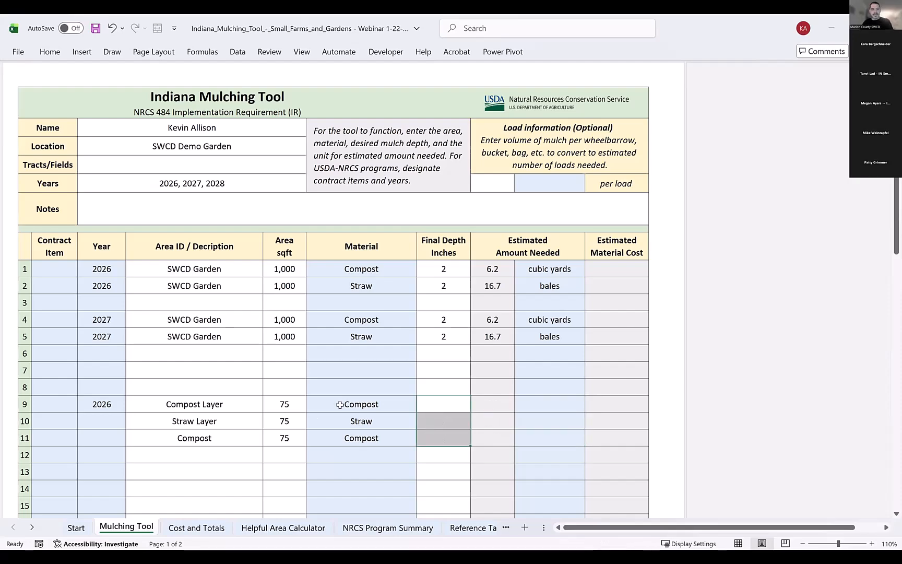
pyautogui.moveTo(339, 405); pyautogui.dragTo(340, 437)
pyautogui.press('Delete')
pyautogui.moveTo(293, 405); pyautogui.dragTo(291, 436)
pyautogui.press('Delete')
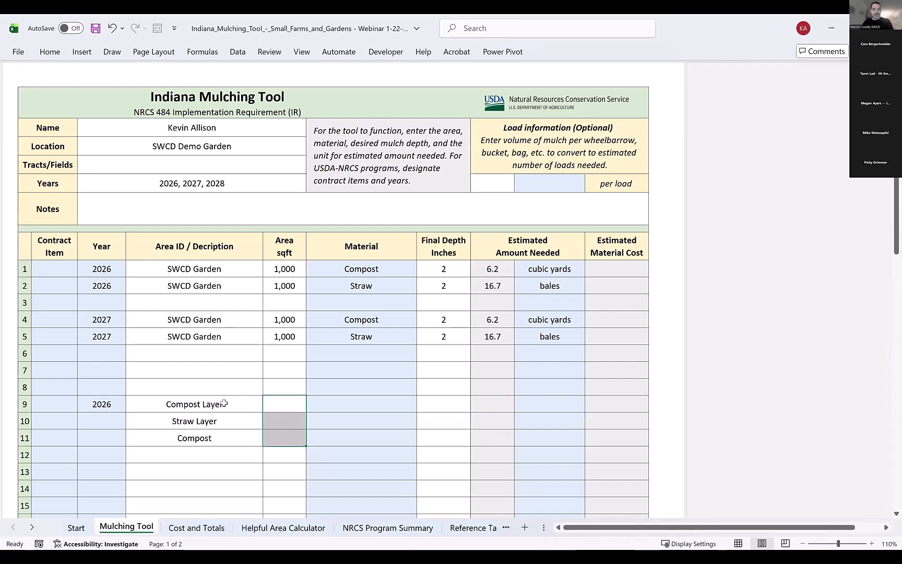
pyautogui.moveTo(223, 404); pyautogui.dragTo(227, 437)
pyautogui.press('Delete')
pyautogui.click(107, 402)
pyautogui.press('Delete')
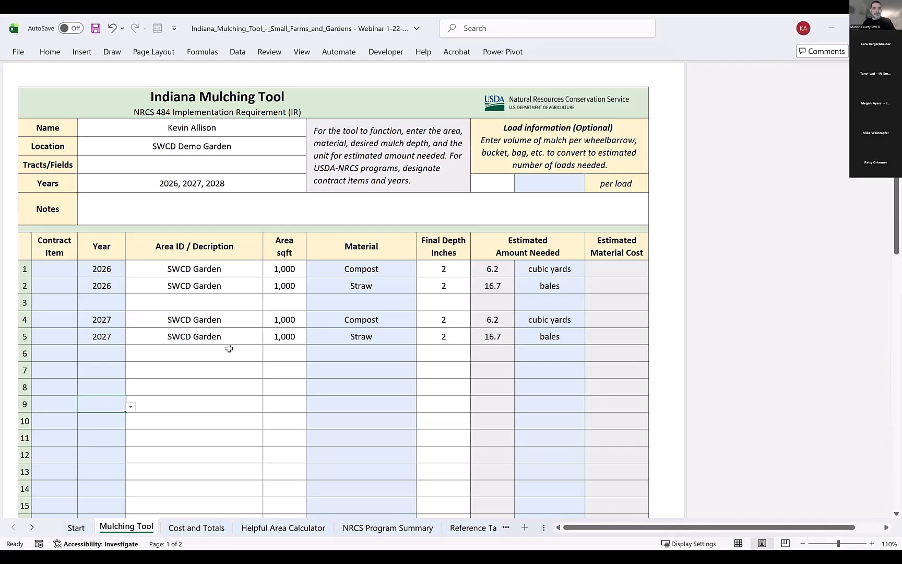
pyautogui.click(198, 366)
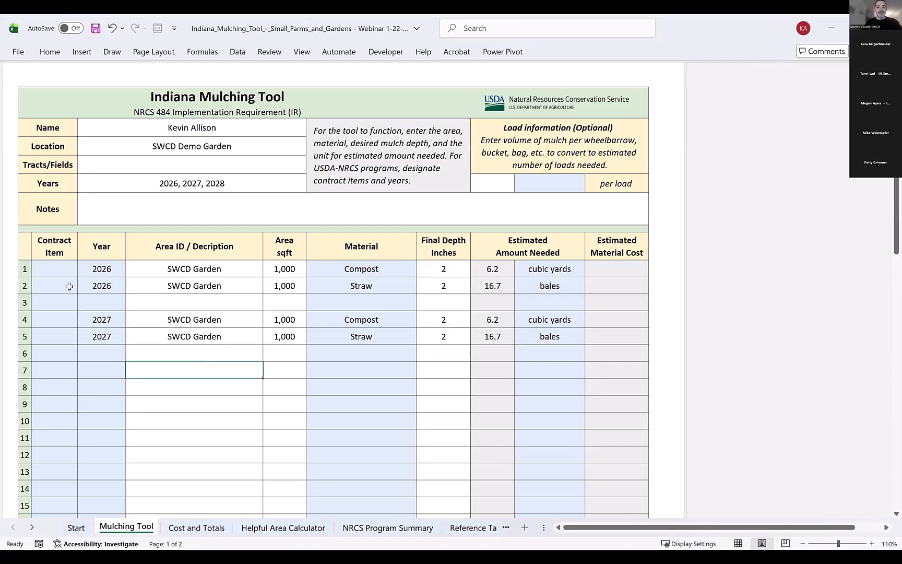
# On the Helpful Area Calculator sheet, add SWCD Garden Beds with 15 beds, 3 ft wide and 25 ft long.
pyautogui.click(283, 527)
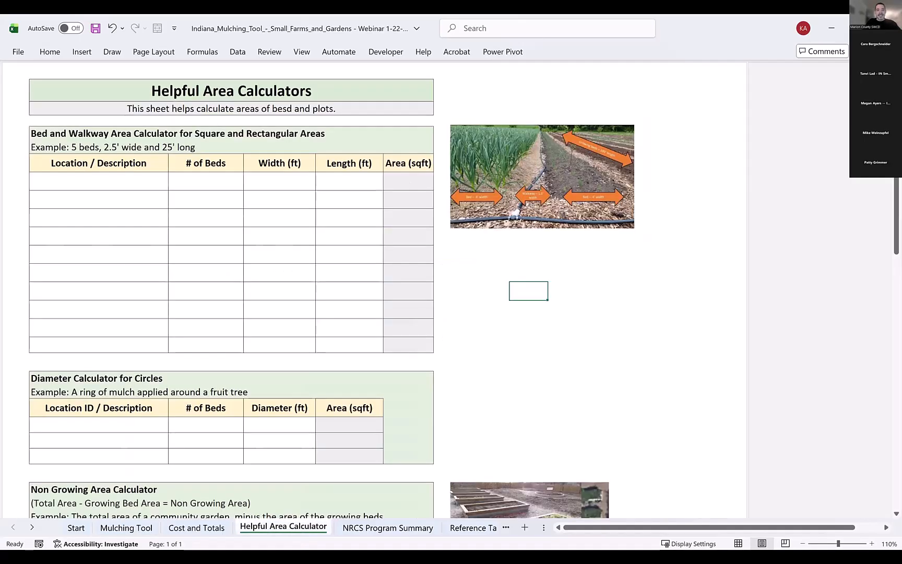
pyautogui.click(139, 185)
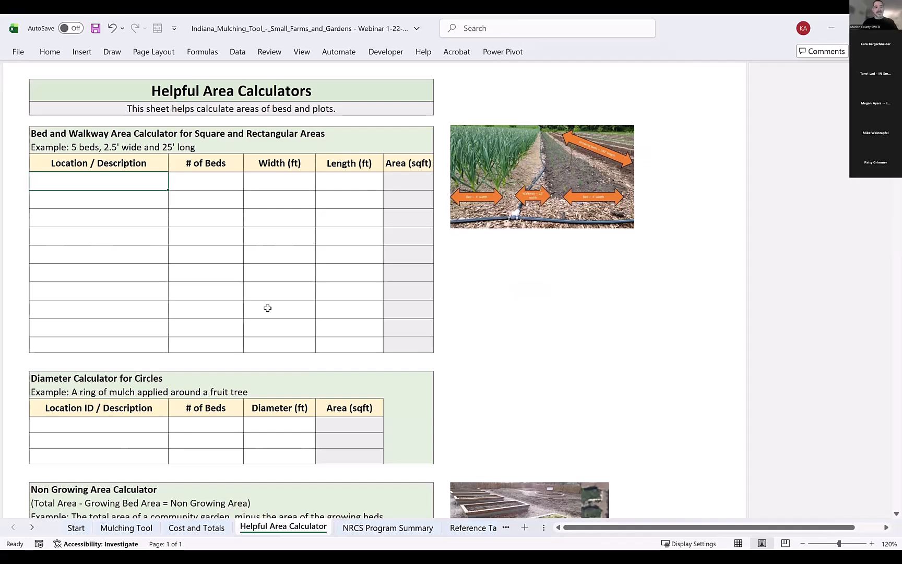
pyautogui.write('SW')
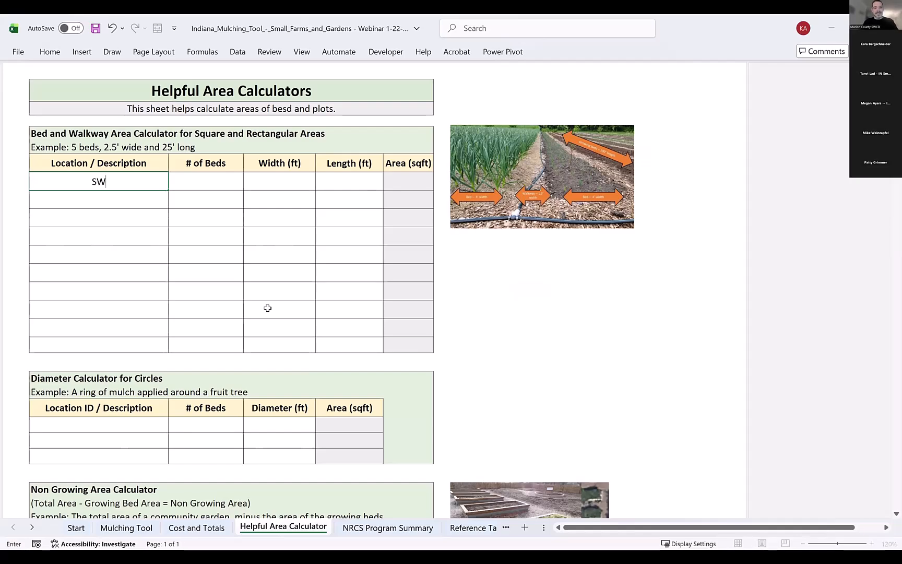
pyautogui.write('CD Garden Beds')
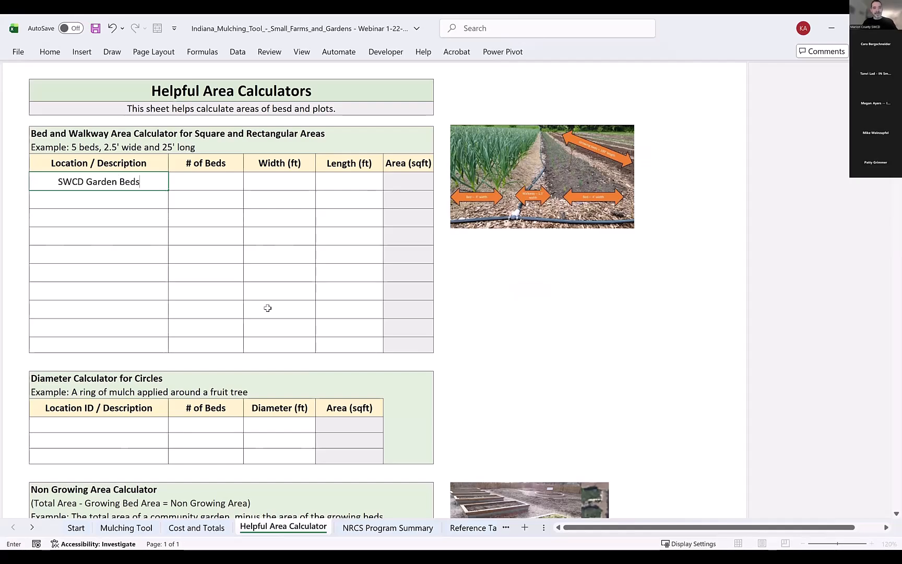
pyautogui.press('Tab')
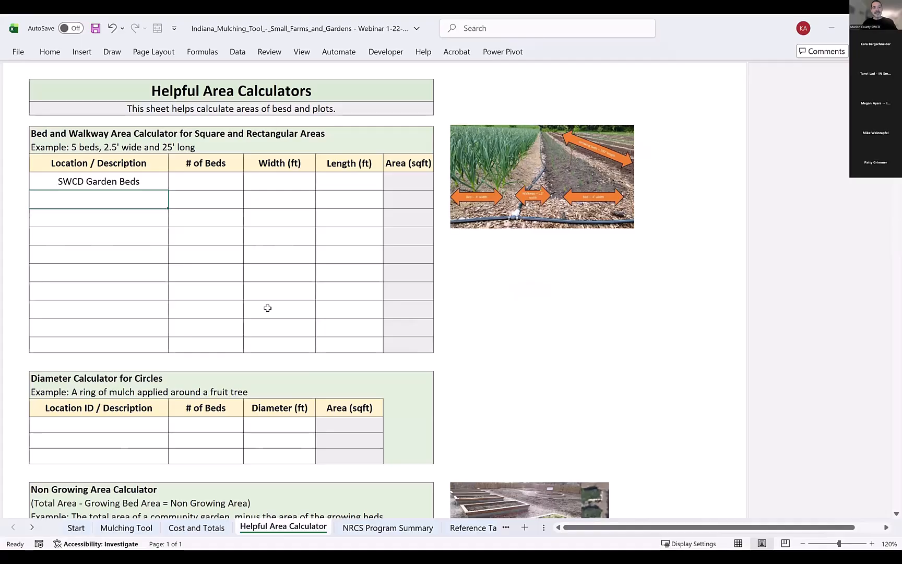
pyautogui.write('15')
pyautogui.press('Tab')
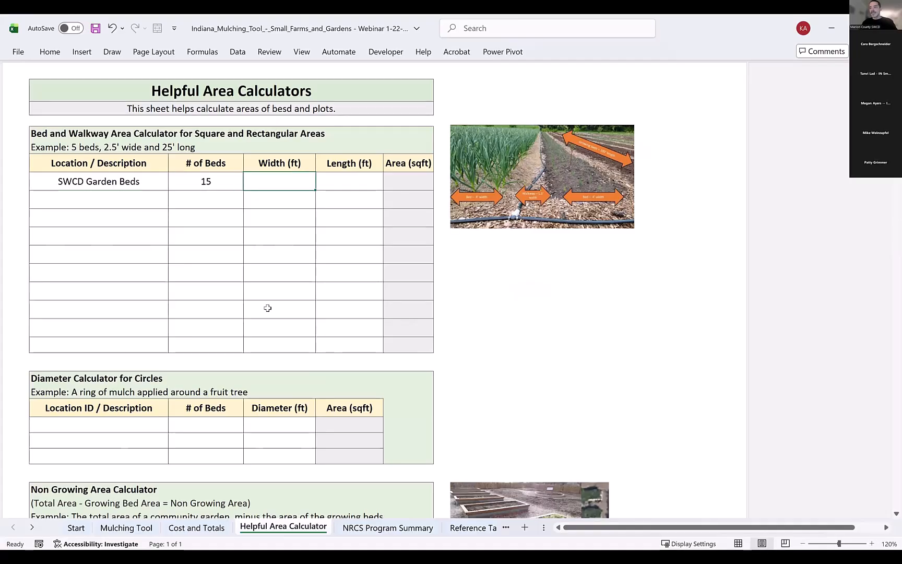
pyautogui.write('3')
pyautogui.press('Tab')
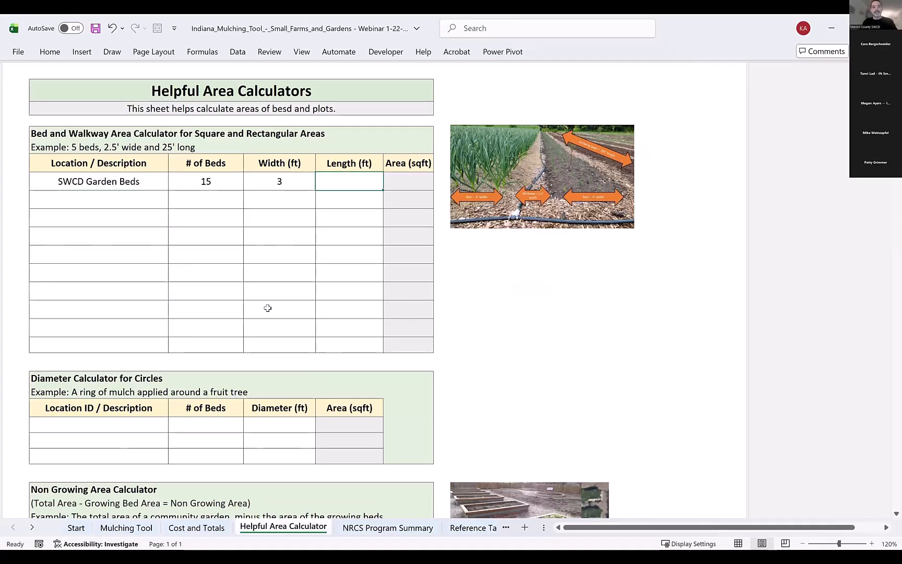
pyautogui.write('25')
pyautogui.press('Return')
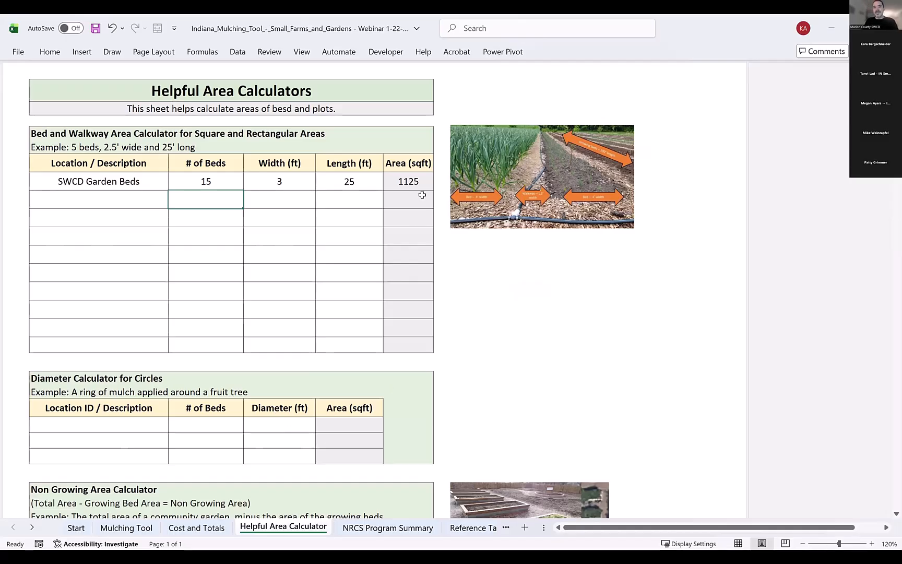
# Add a row for SWCD Walkways with 16 beds, 1.5 ft wide and 25 ft long.
pyautogui.click(136, 199)
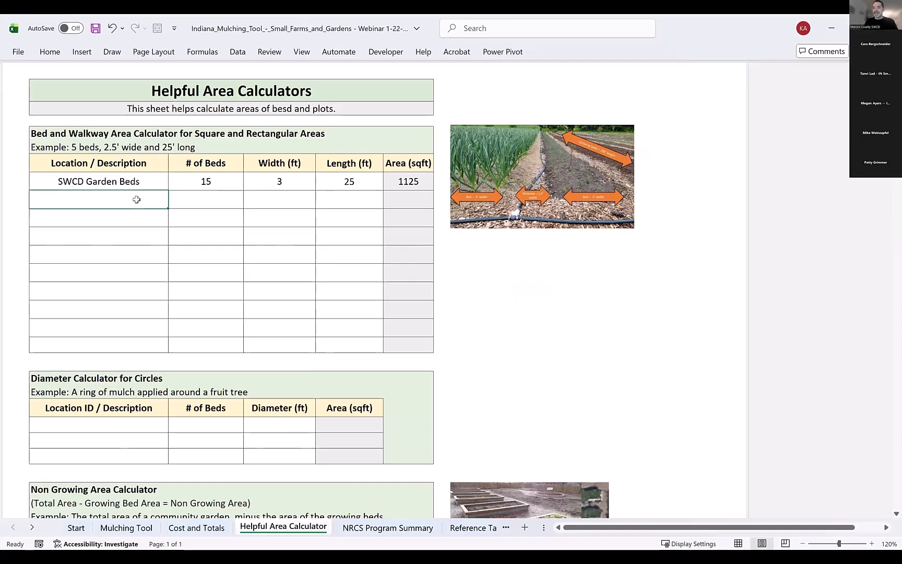
pyautogui.write('SWCD ')
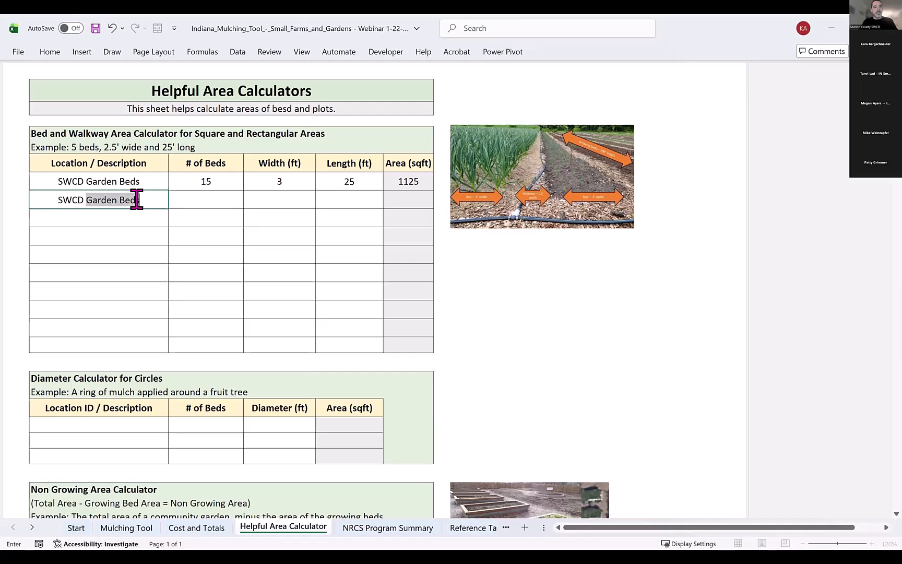
pyautogui.write('Walkways')
pyautogui.press('Tab')
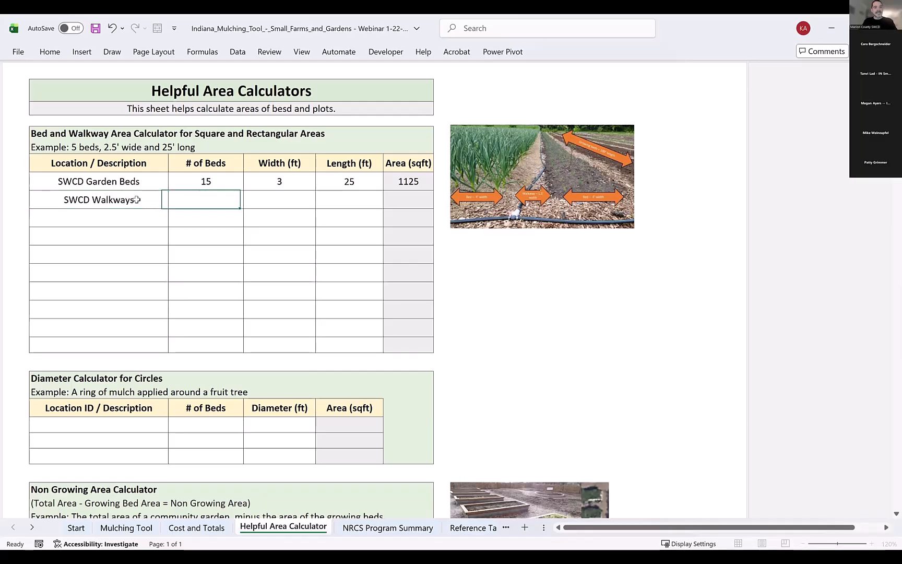
pyautogui.write('16')
pyautogui.press('Tab')
pyautogui.write('1.5')
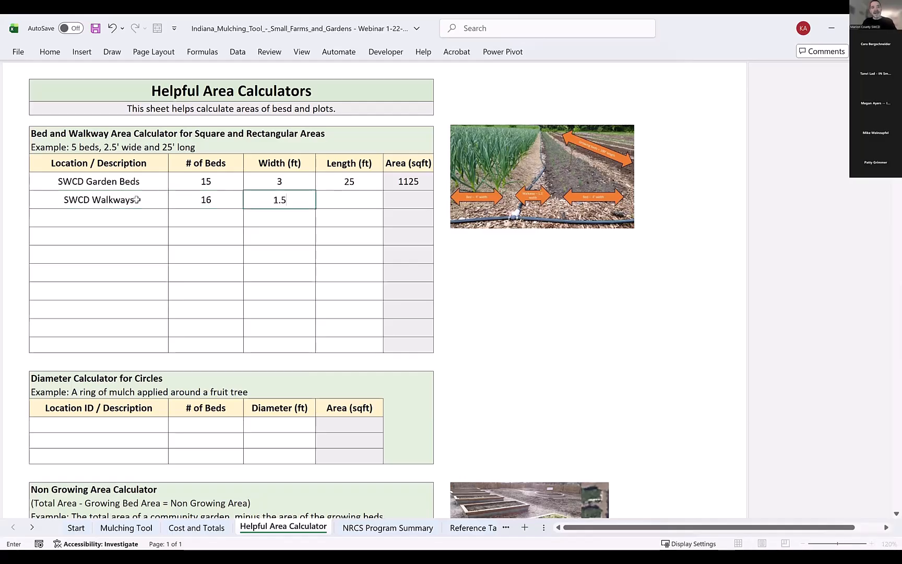
pyautogui.press('Tab')
pyautogui.write('25')
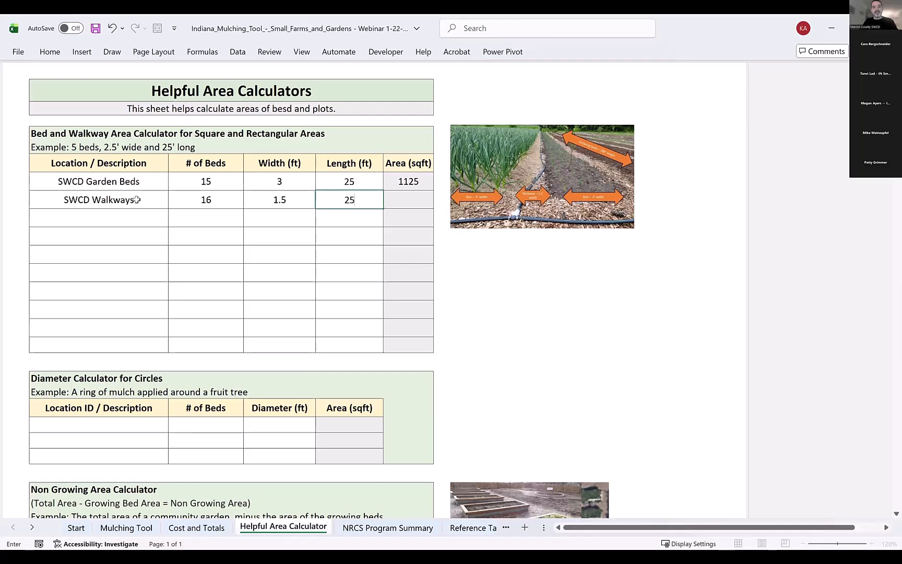
pyautogui.press('Return')
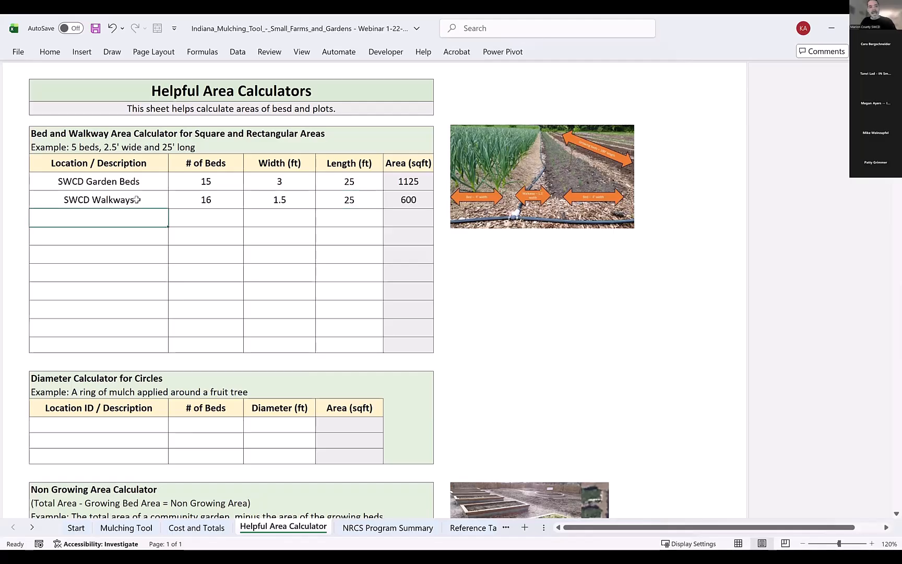
# Add a row for Native Planting with 1 bed, 10 ft wide and 25 ft long.
pyautogui.write('Native Planting')
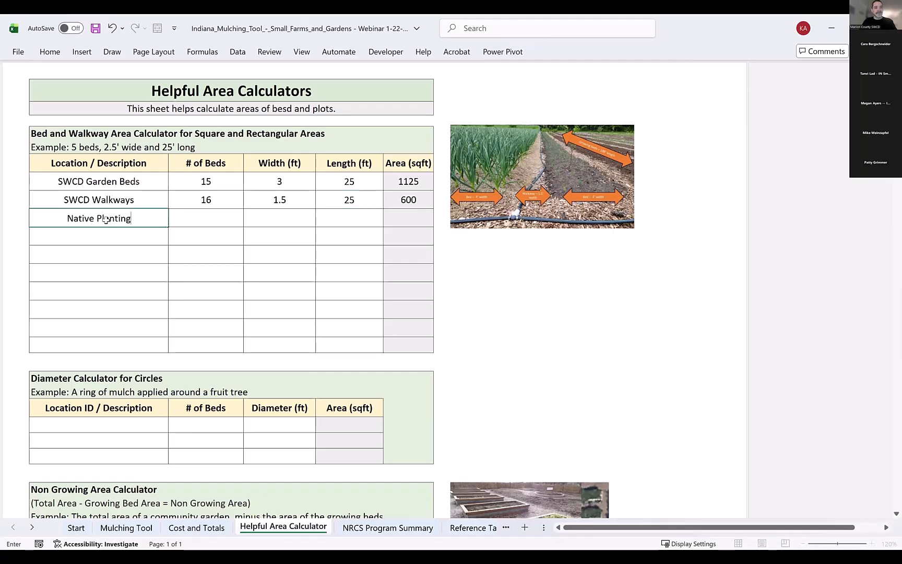
pyautogui.press('Tab')
pyautogui.write('10')
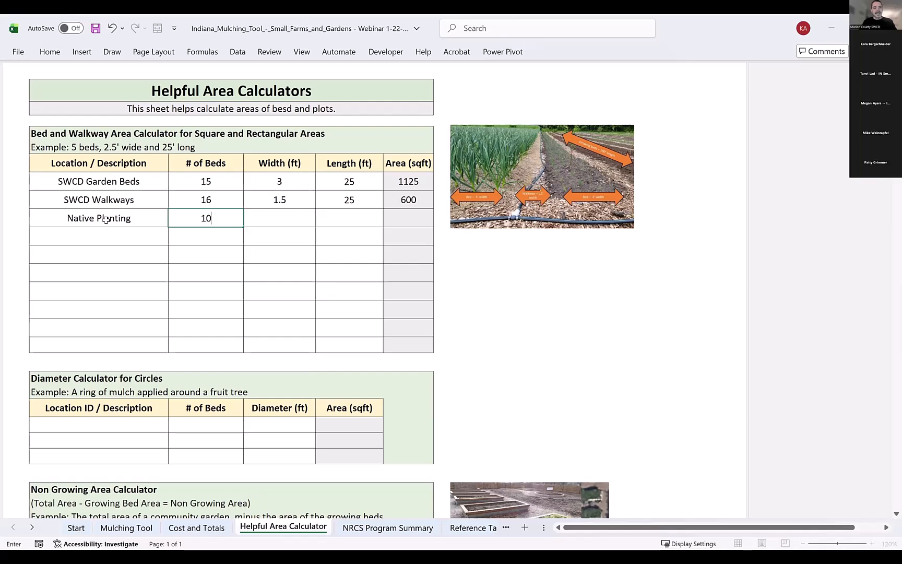
pyautogui.press('Tab')
pyautogui.write('25')
pyautogui.press('Return')
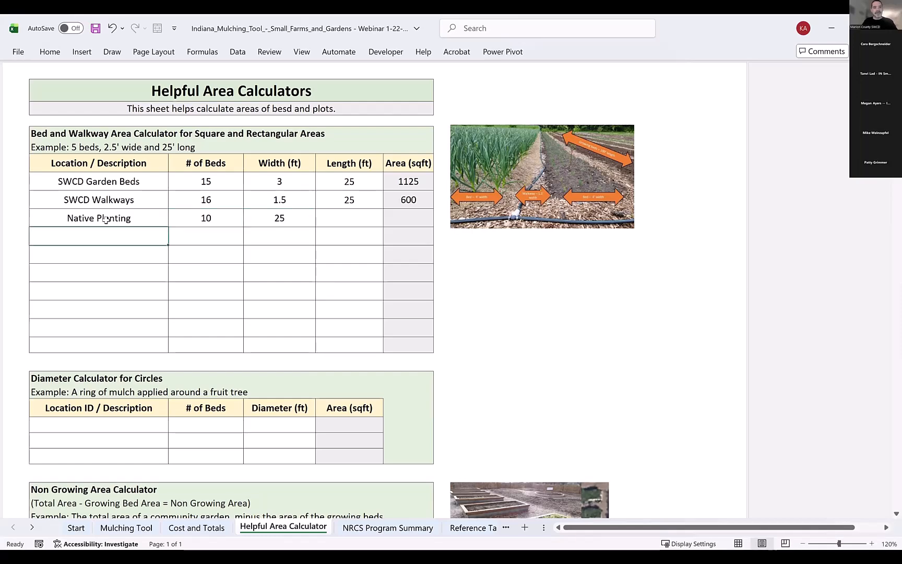
pyautogui.click(238, 219)
pyautogui.write('1')
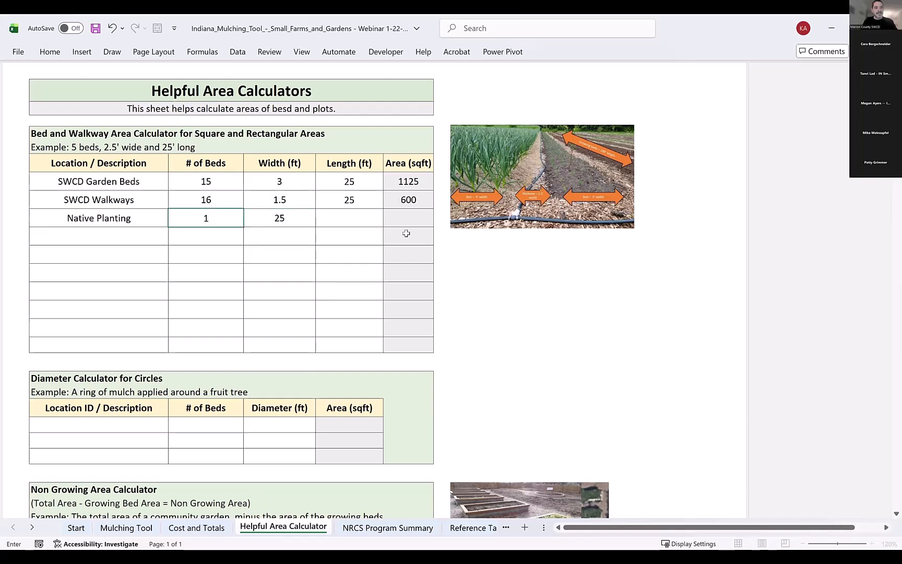
pyautogui.press('Tab')
pyautogui.write('10')
pyautogui.press('Tab')
pyautogui.write('2')
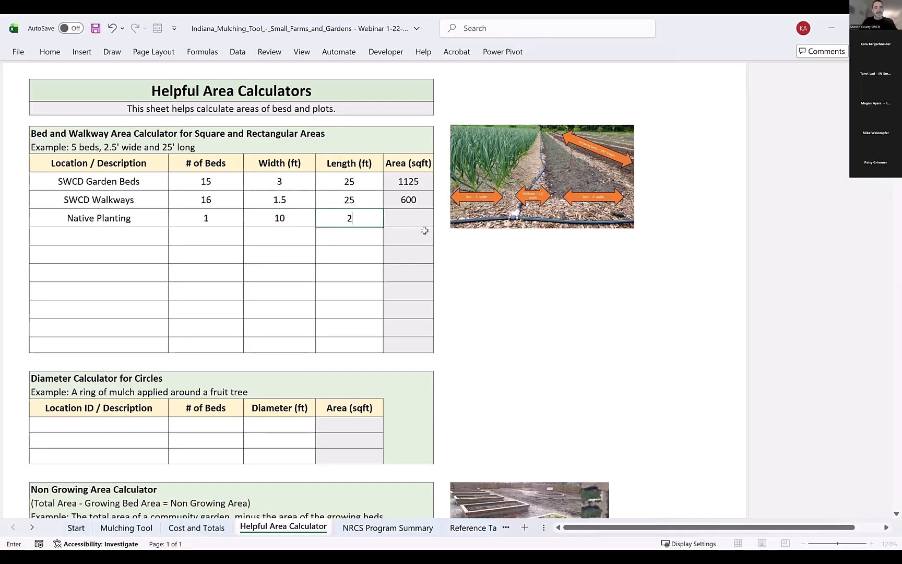
pyautogui.write('5')
pyautogui.press('Return')
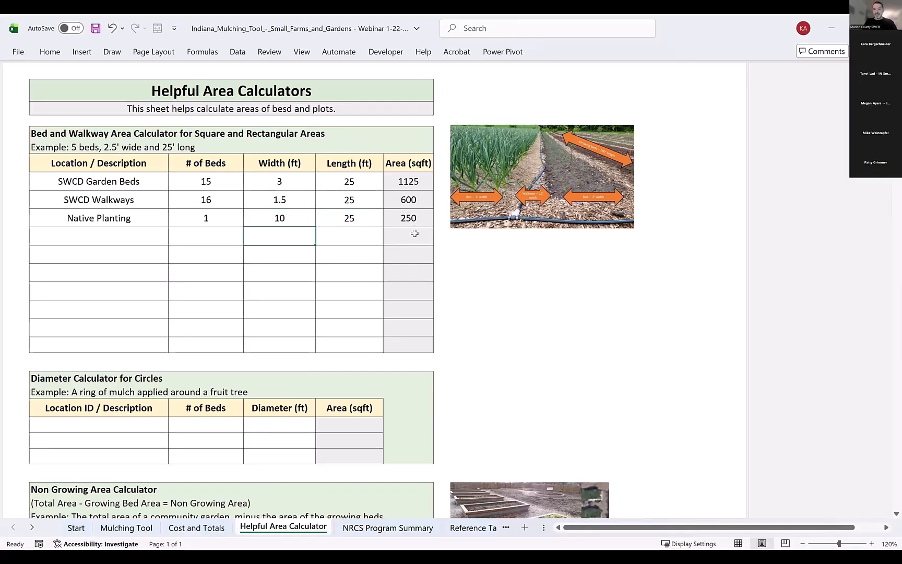
# In the diameter calculator for circles, add Fruit Trees with 20 beds and a 10 ft diameter.
pyautogui.click(117, 423)
pyautogui.write('Fruit')
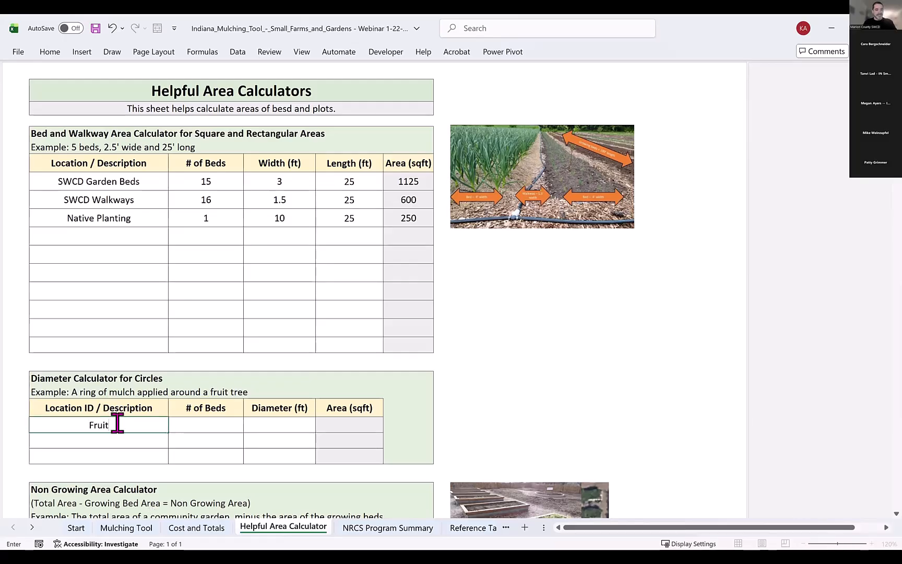
pyautogui.write(' Trees')
pyautogui.press('Tab')
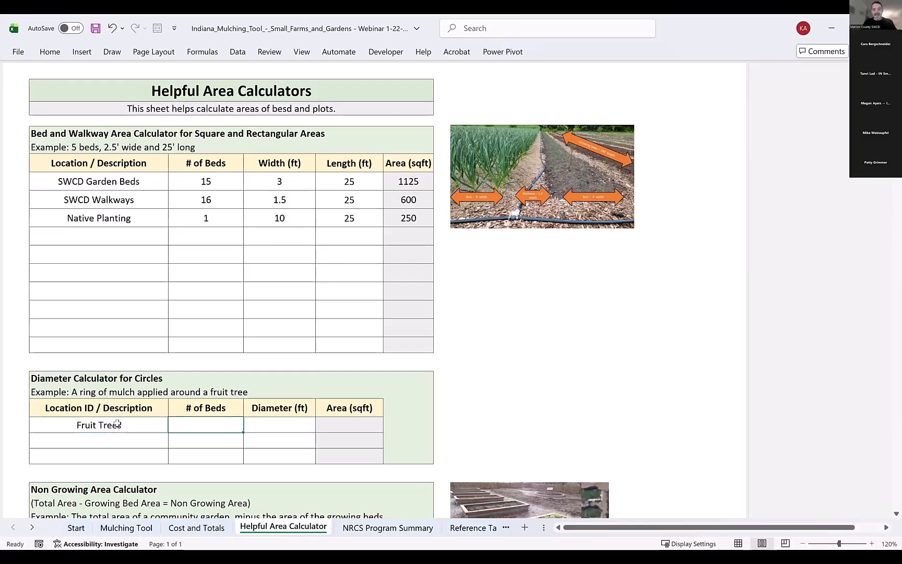
pyautogui.write('20')
pyautogui.press('Tab')
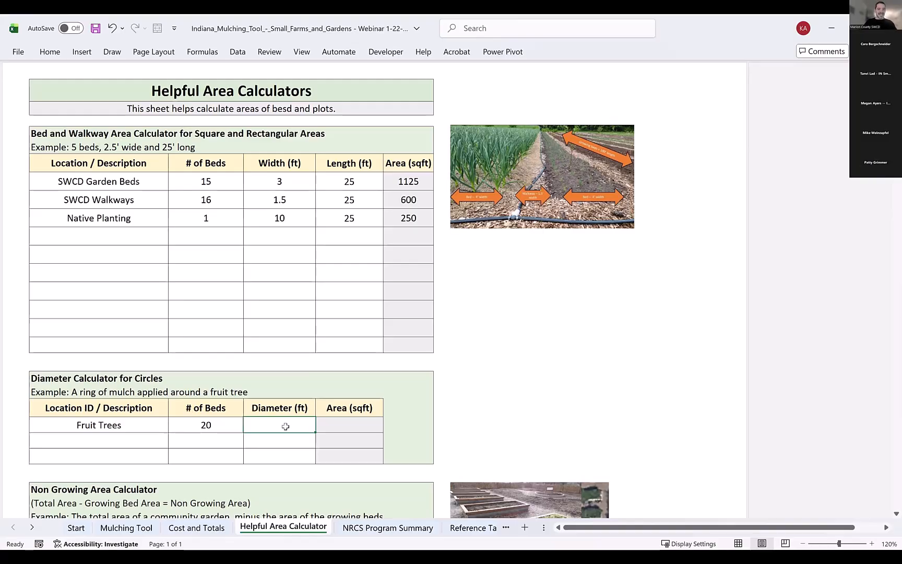
pyautogui.write('10')
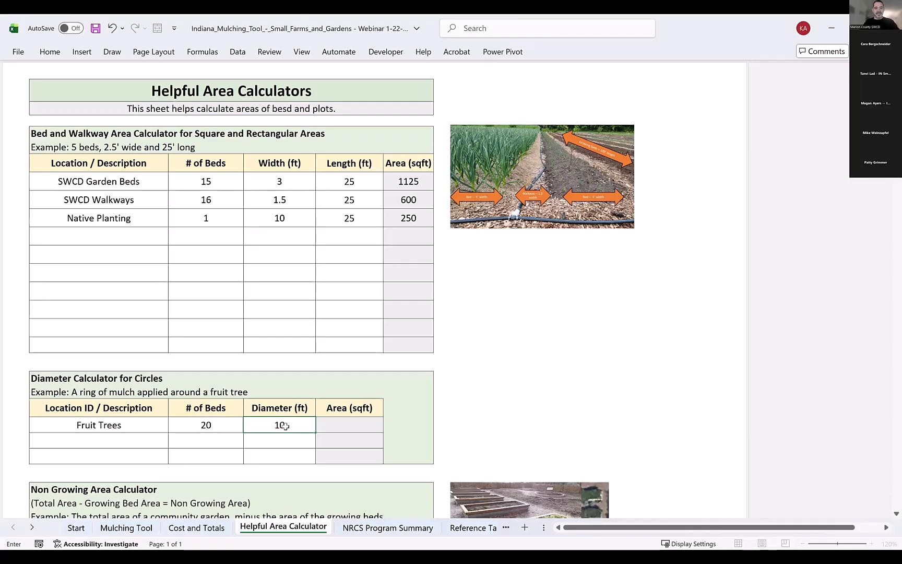
pyautogui.press('Return')
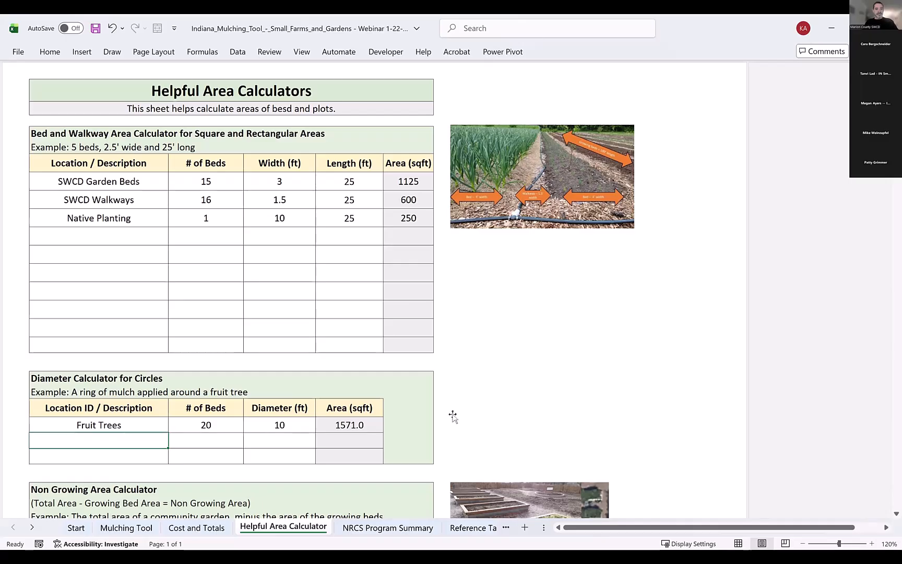
# In the Non Growing Area Calculator, enter a total area of 2000 sqft and a growing bed area of 1000 sqft.
pyautogui.scroll(-2, 378, 401)
pyautogui.scroll(-2, 225, 396)
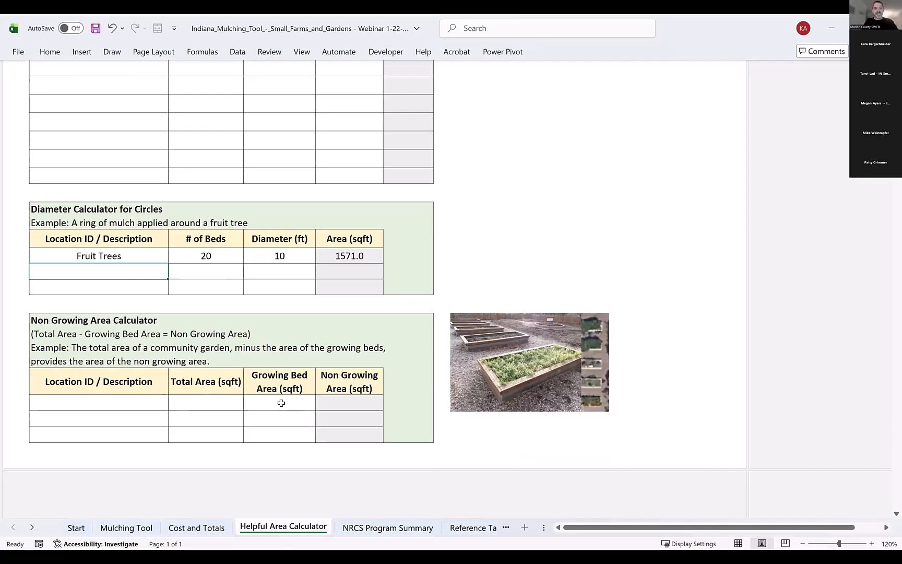
pyautogui.click(209, 403)
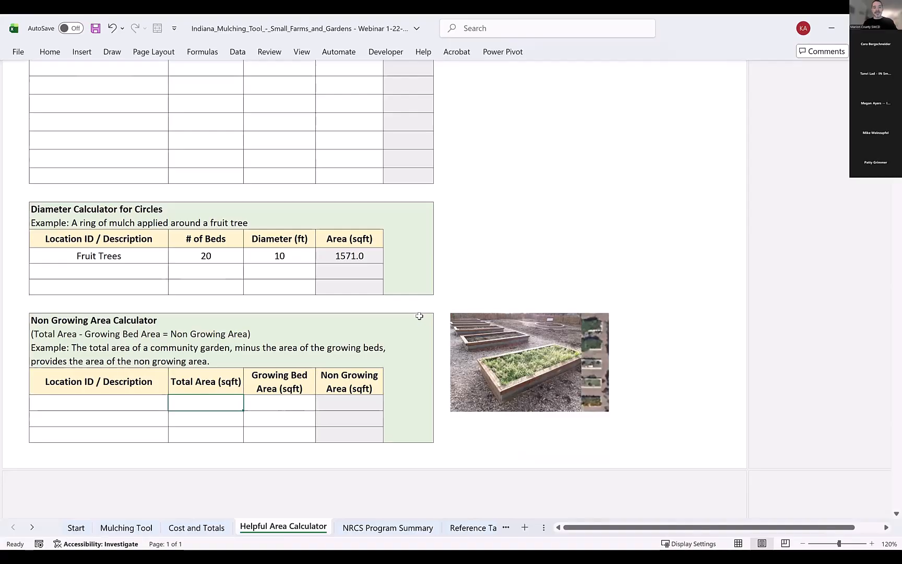
pyautogui.write('1')
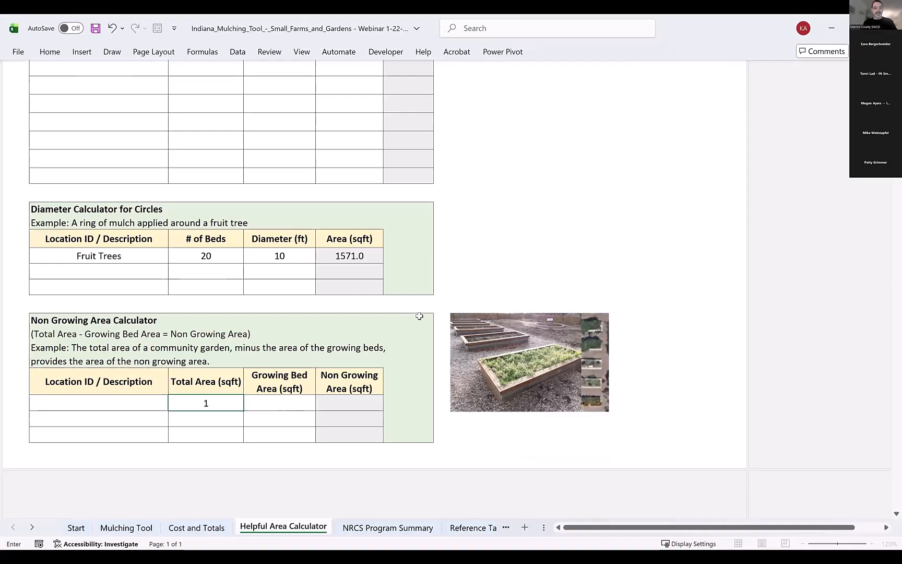
pyautogui.press('Tab')
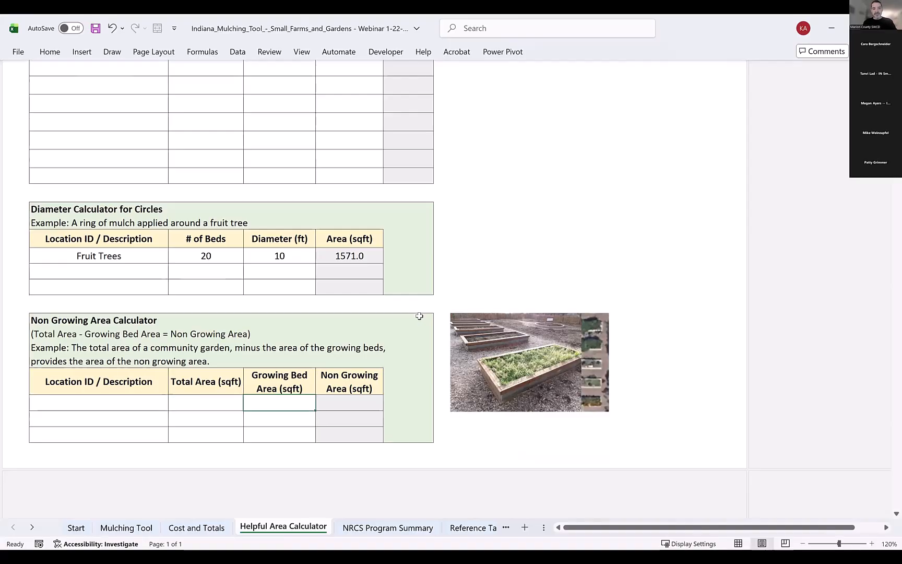
pyautogui.write('1000')
pyautogui.press('Return')
pyautogui.press('Up')
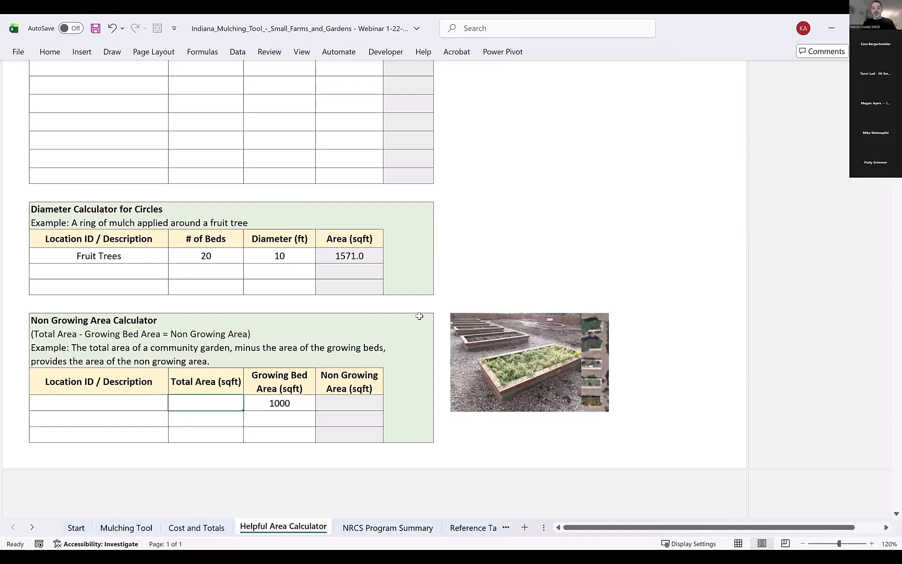
pyautogui.write('2000')
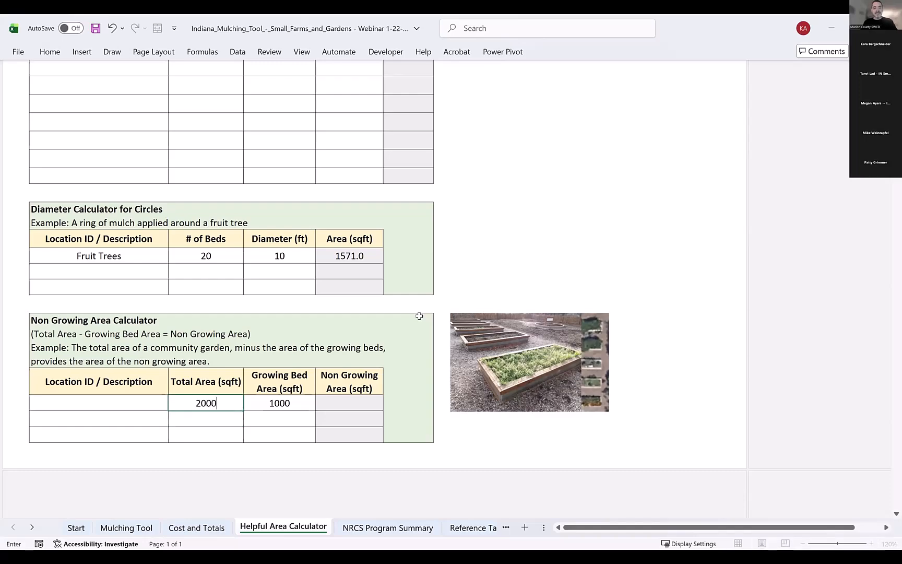
pyautogui.press('Return')
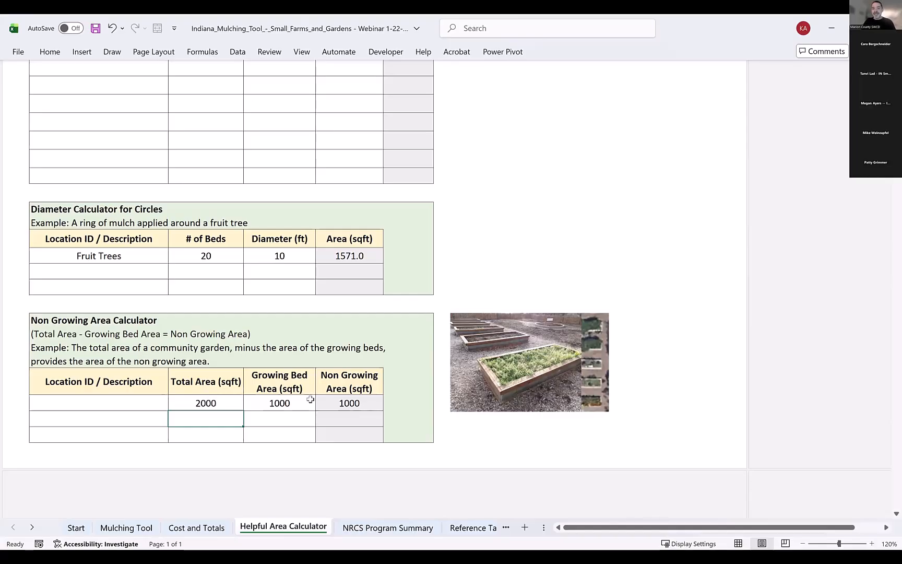
# Change the growing bed area in the Non Growing Area Calculator to 500 sqft.
pyautogui.click(282, 404)
pyautogui.write('500')
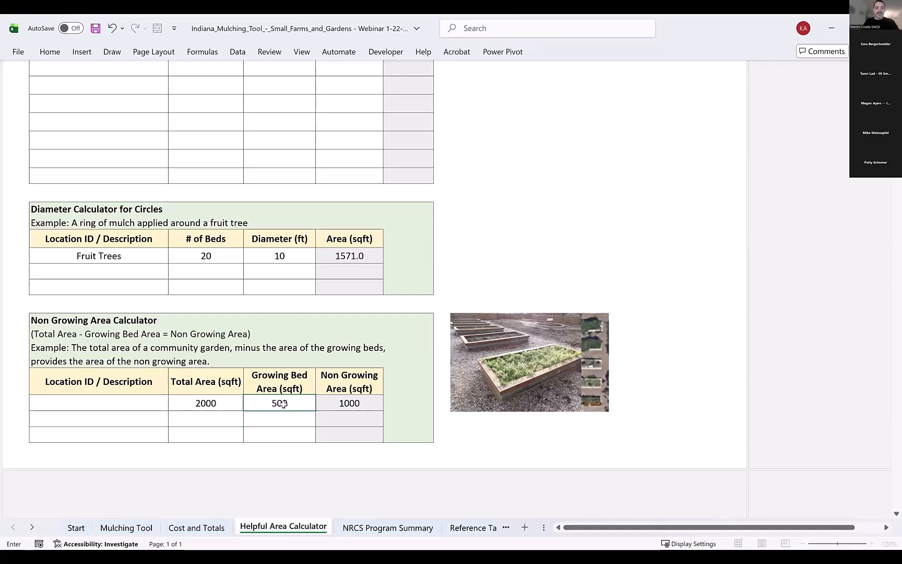
pyautogui.press('Return')
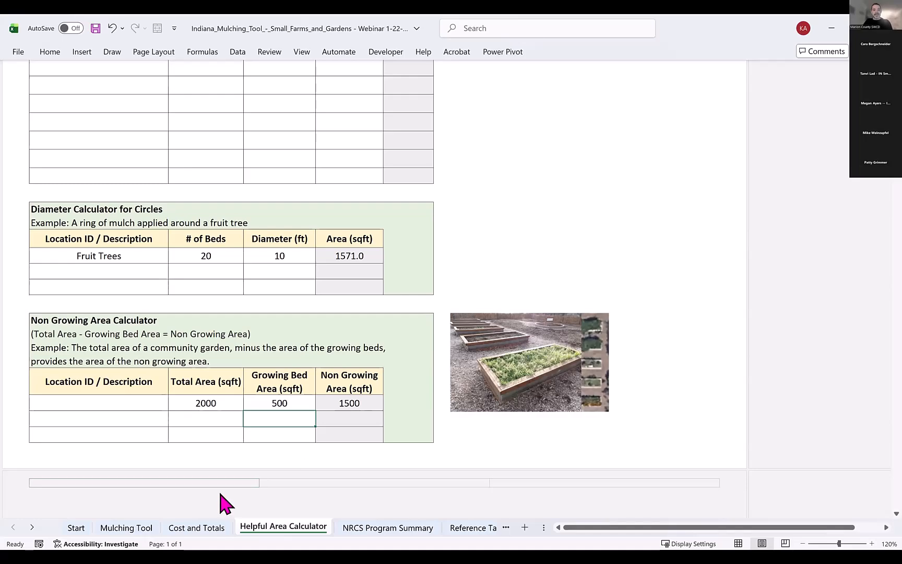
# On the Mulching Tool sheet, clear the existing year, area, area size, material, depth and unit entries in rows 1 to 5.
pyautogui.scroll(3, 624, 313)
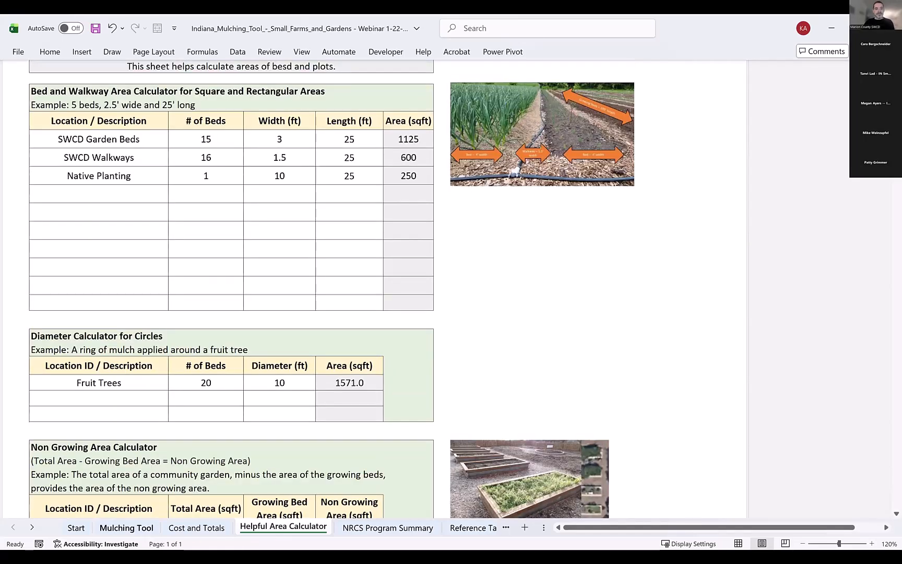
pyautogui.click(138, 528)
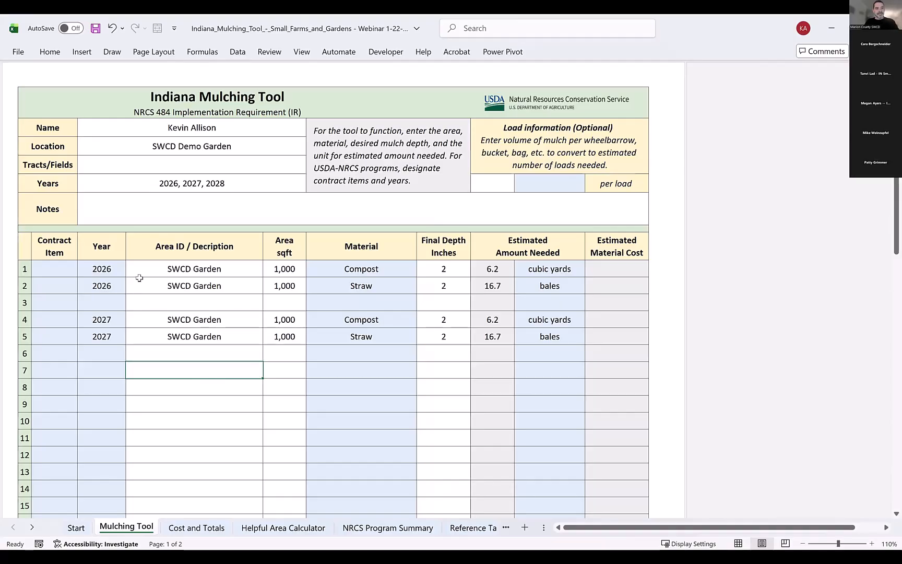
pyautogui.click(103, 270)
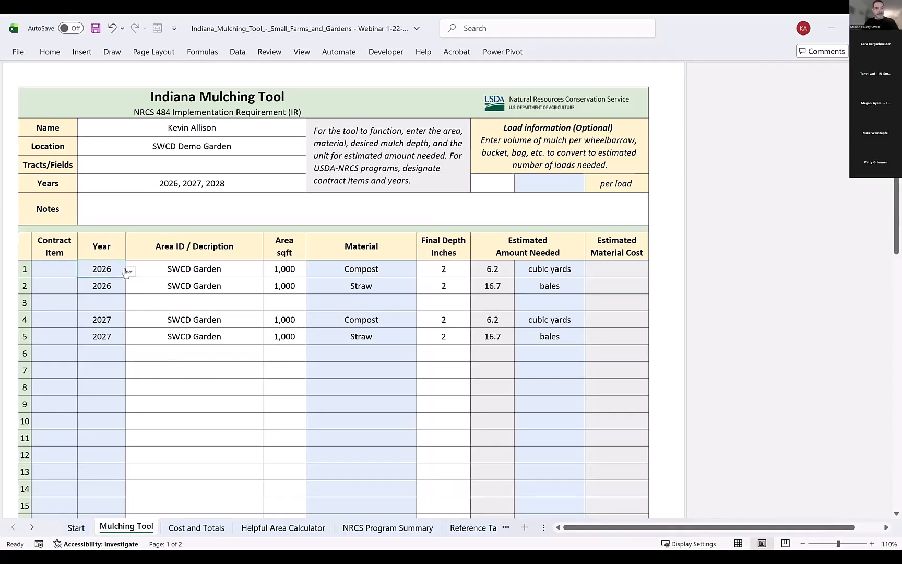
pyautogui.click(166, 269)
pyautogui.keyDown('shift'); pyautogui.click(179, 338); pyautogui.keyUp('shift')
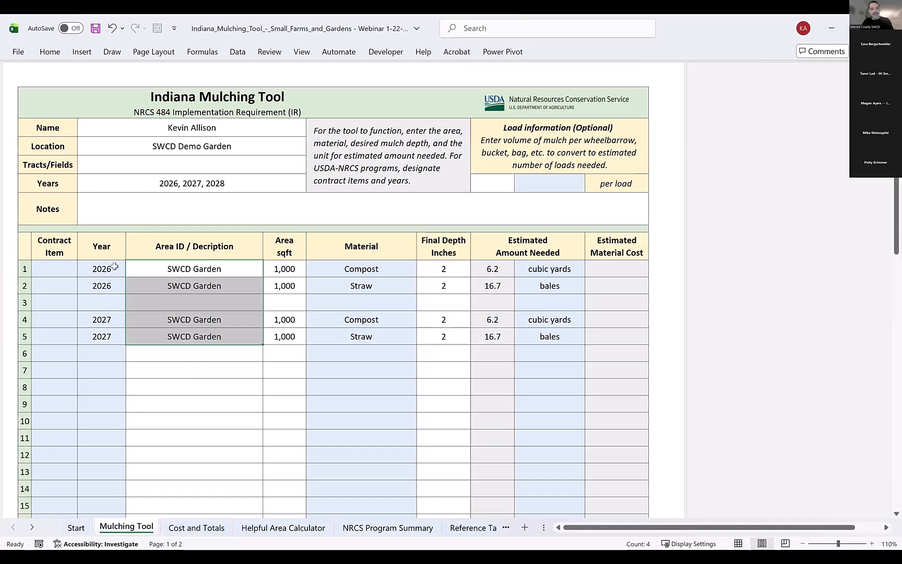
pyautogui.press('Delete')
pyautogui.moveTo(104, 268); pyautogui.dragTo(104, 339)
pyautogui.press('Delete')
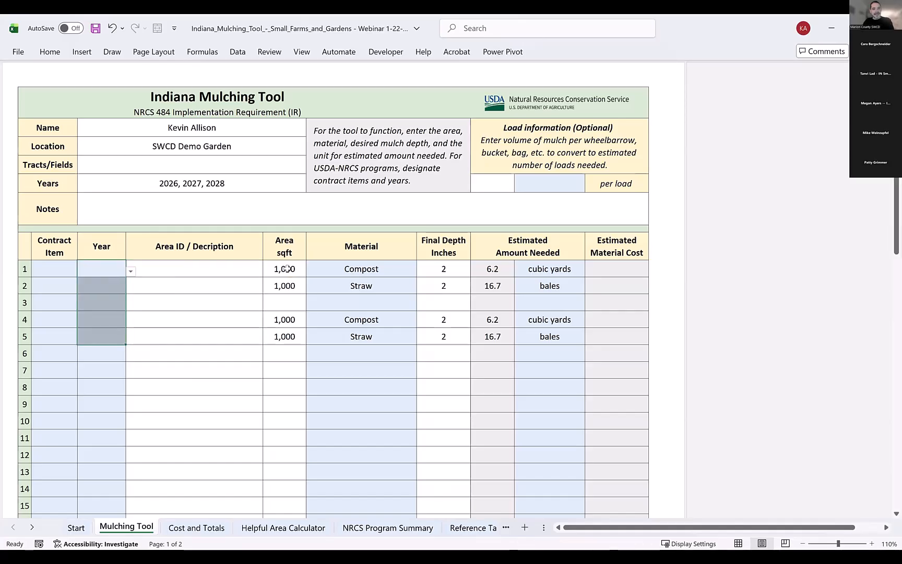
pyautogui.moveTo(286, 269); pyautogui.dragTo(294, 338)
pyautogui.press('Delete')
pyautogui.moveTo(366, 269); pyautogui.dragTo(364, 336)
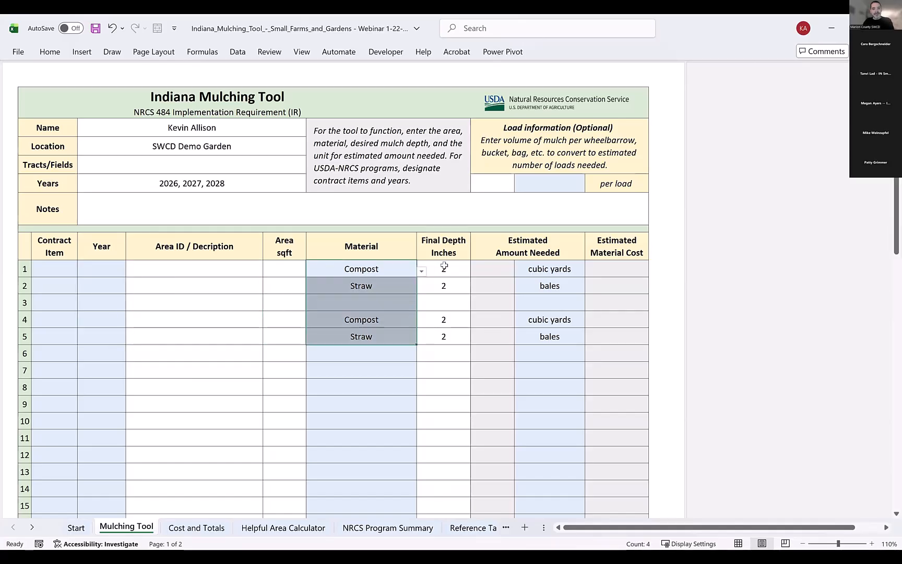
pyautogui.press('Delete')
pyautogui.moveTo(443, 269); pyautogui.dragTo(453, 337)
pyautogui.press('Delete')
pyautogui.moveTo(548, 268); pyautogui.dragTo(548, 336)
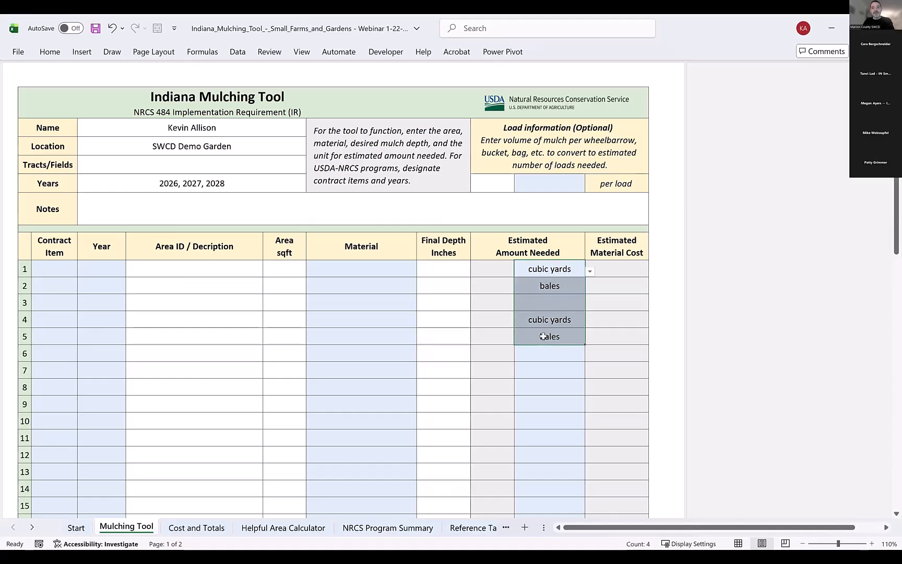
pyautogui.press('Delete')
# Fill row 1 with year 2026, area description SWCD Garden Beds and an area of 1125 sqft.
pyautogui.click(175, 264)
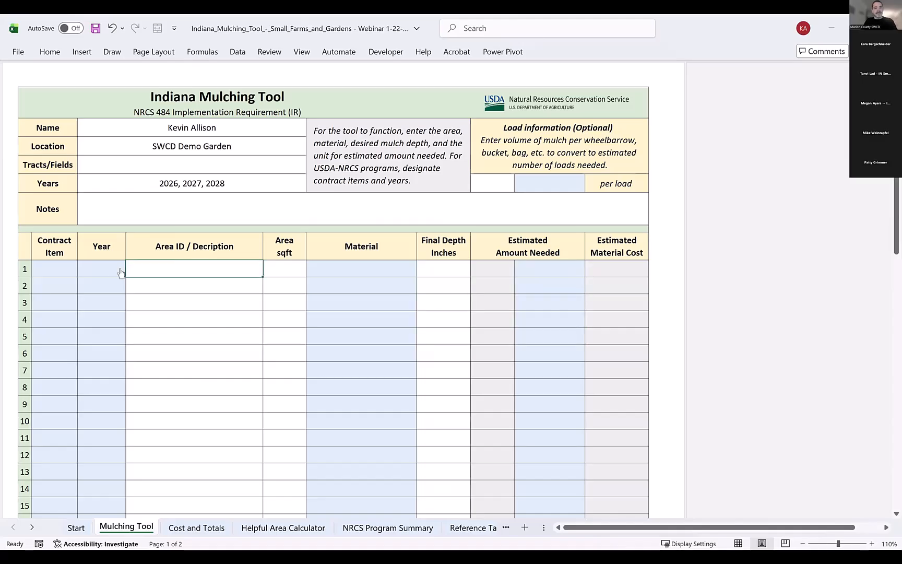
pyautogui.click(120, 269)
pyautogui.click(130, 271)
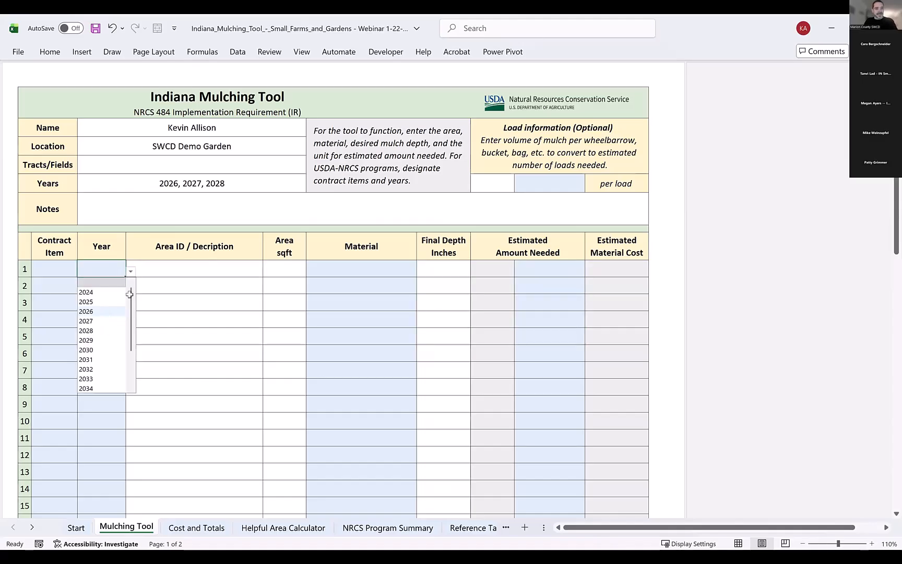
pyautogui.click(174, 263)
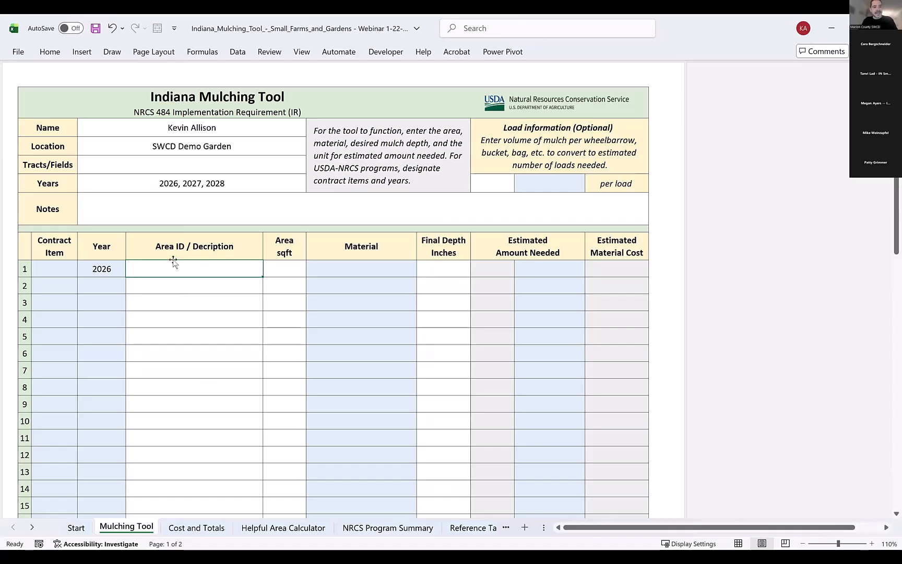
pyautogui.write('SWCD Garden B')
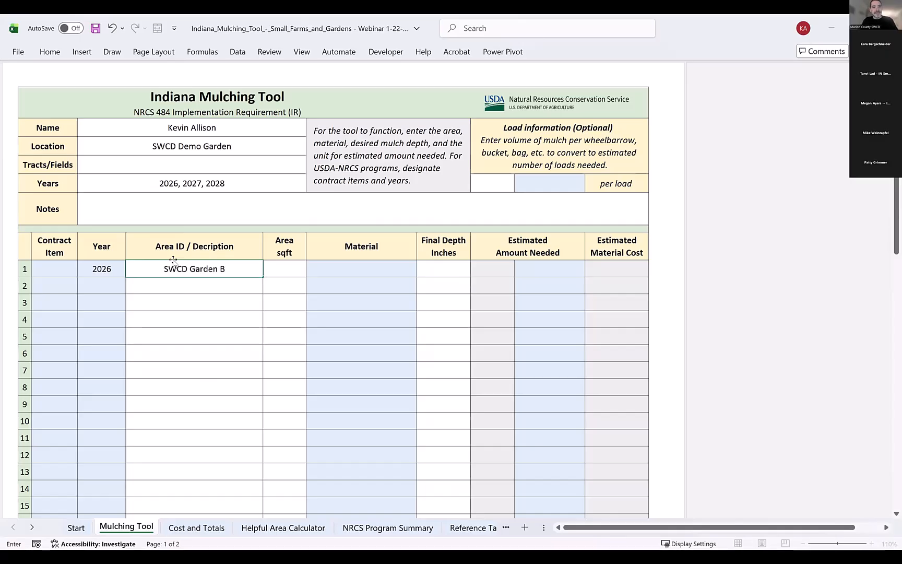
pyautogui.write('eds')
pyautogui.press('Tab')
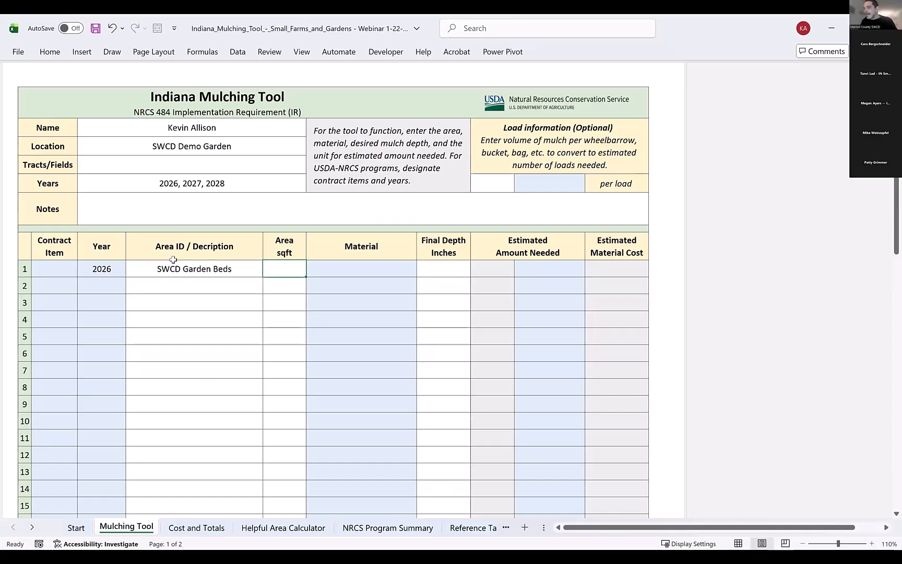
pyautogui.write('1125')
pyautogui.press('Tab')
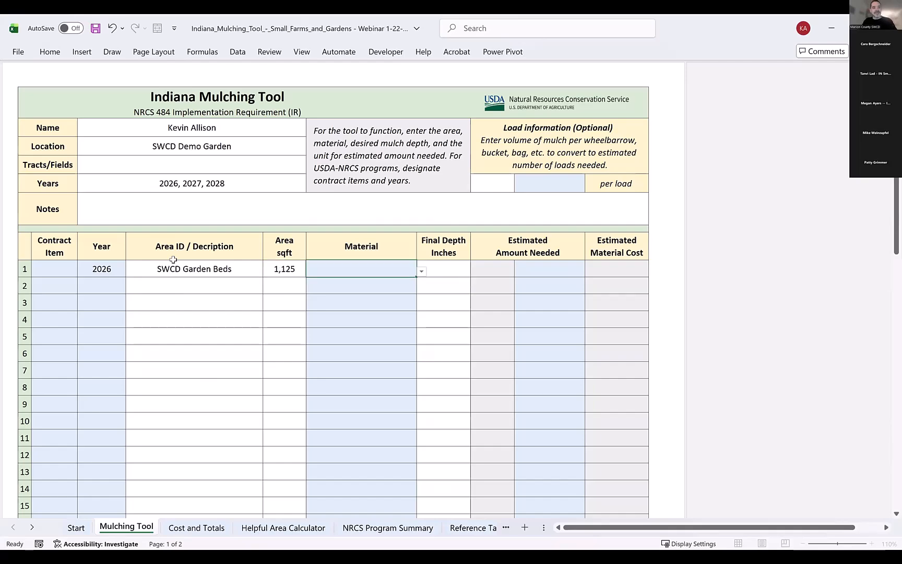
# Fill row 2 with year 2026, area description SWCD Walkways and an area of 600 sqft.
pyautogui.press('Down')
pyautogui.press('Left')
pyautogui.press('Left')
pyautogui.press('Left')
pyautogui.write('2')
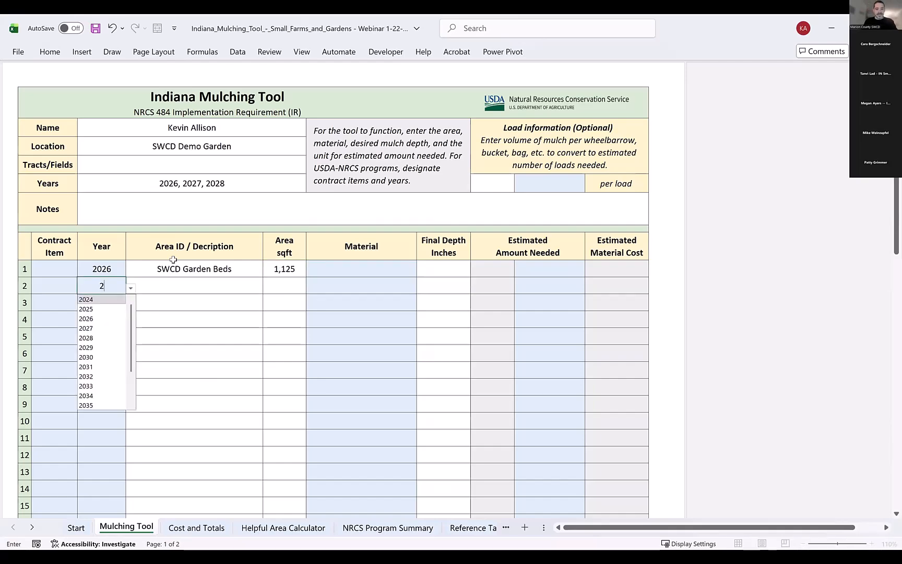
pyautogui.write('026')
pyautogui.press('Tab')
pyautogui.write('SWCD ')
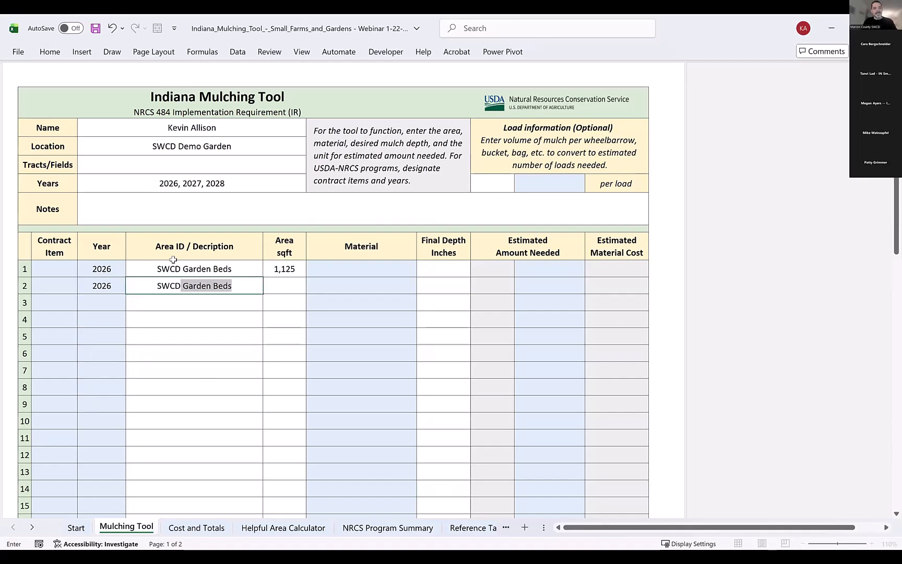
pyautogui.write('Walw')
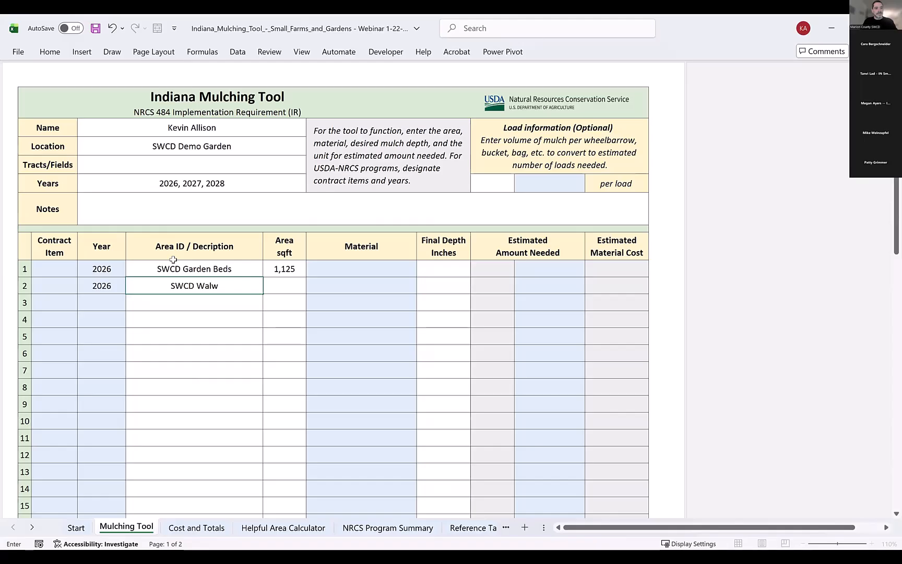
pyautogui.press('BackSpace')
pyautogui.write('kways')
pyautogui.press('Tab')
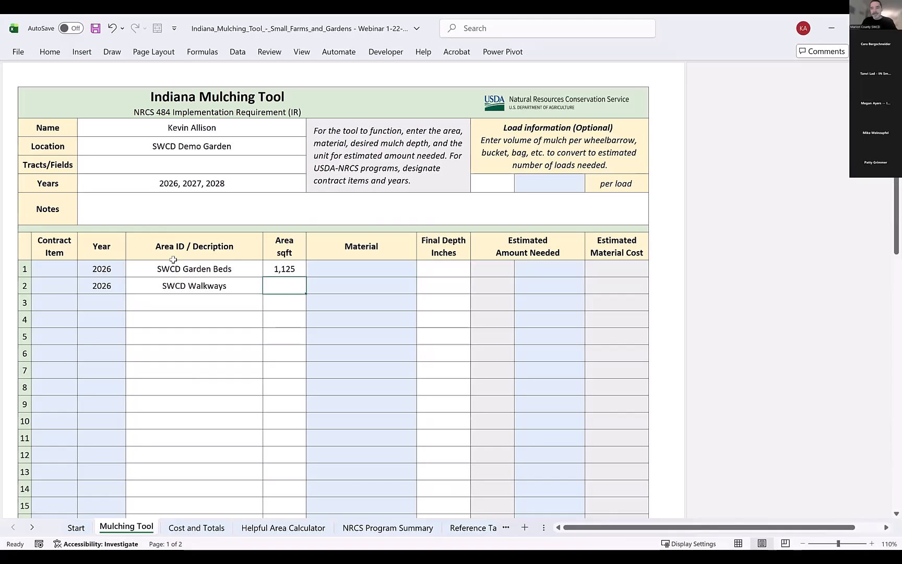
pyautogui.write('6')
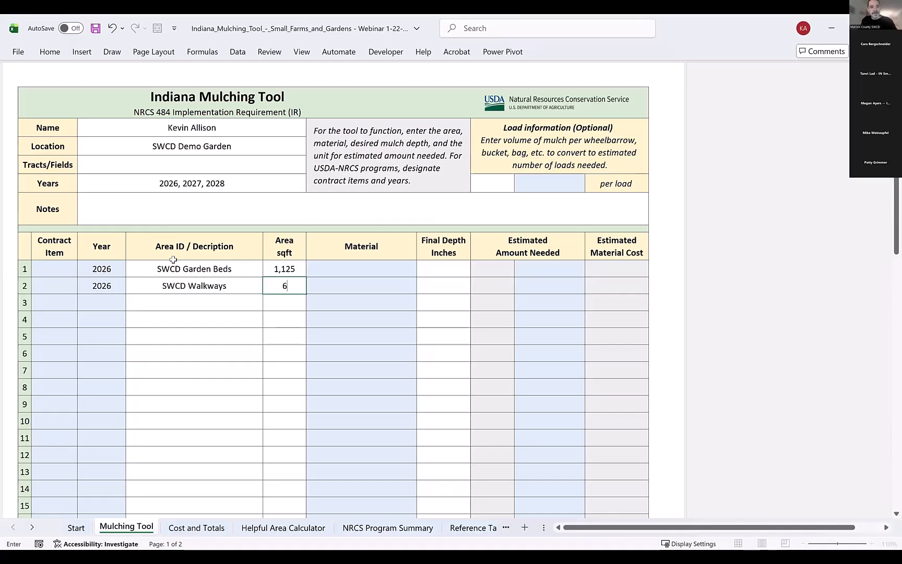
pyautogui.write('00')
pyautogui.press('Return')
# Fill row 3 with year 2026, area description Native Planting and an area of 250 sqft.
pyautogui.write('2')
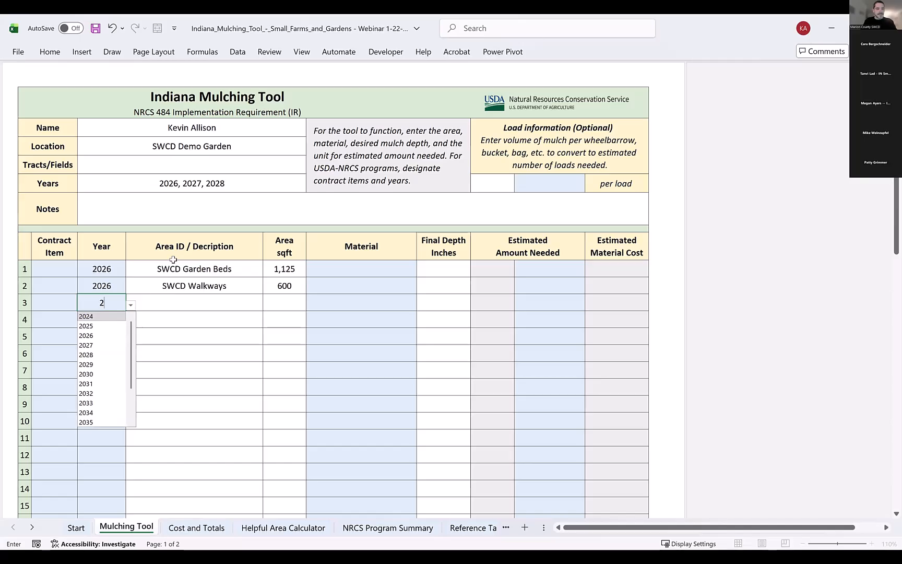
pyautogui.write('026')
pyautogui.press('Tab')
pyautogui.write('Nat')
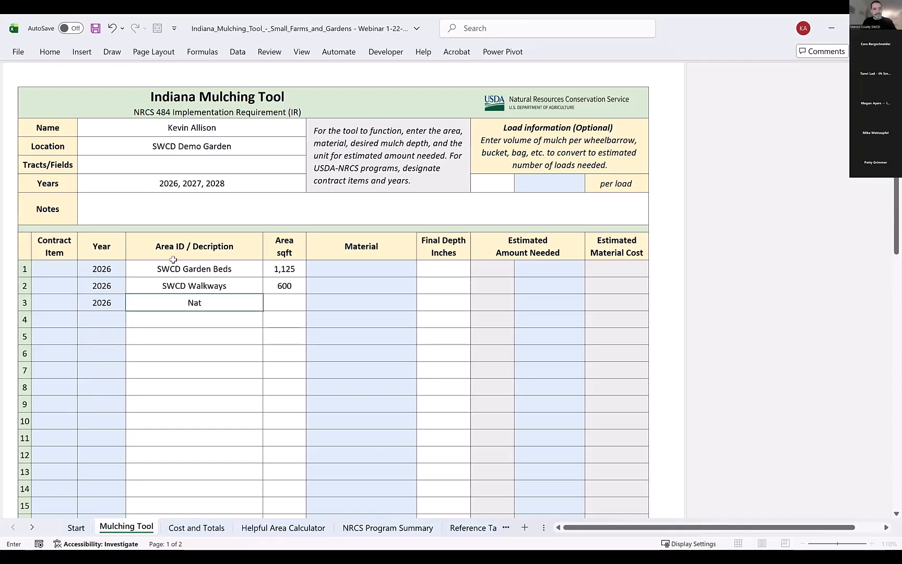
pyautogui.write('ive Planting')
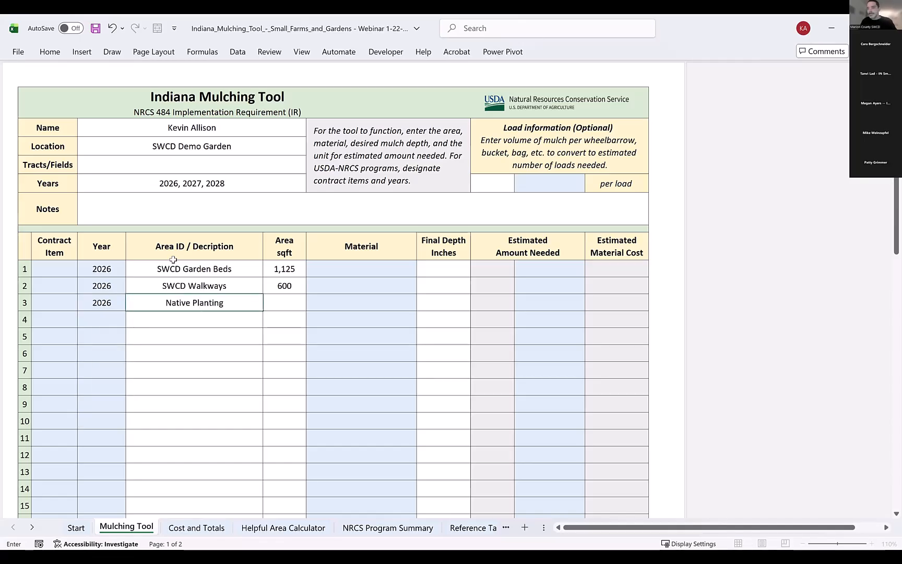
pyautogui.press('Tab')
pyautogui.write('250')
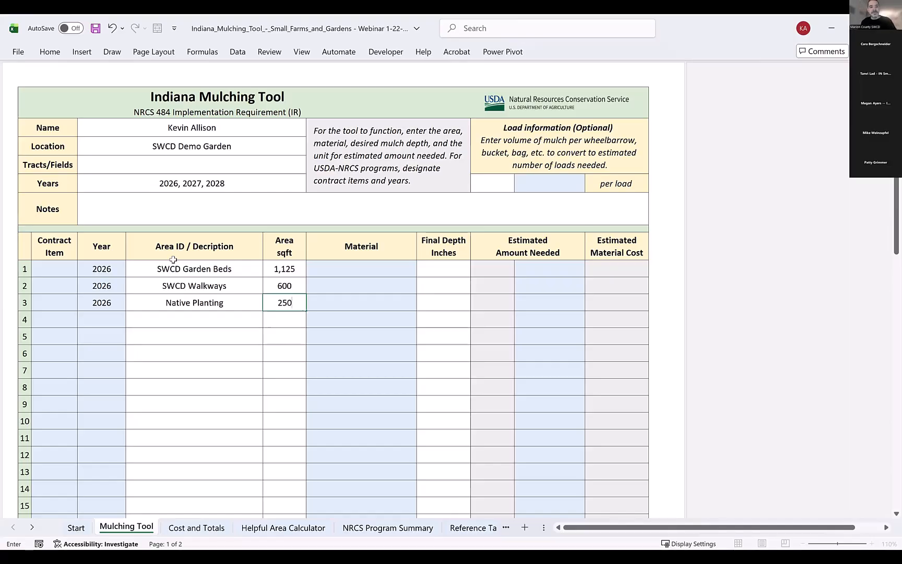
pyautogui.press('Tab')
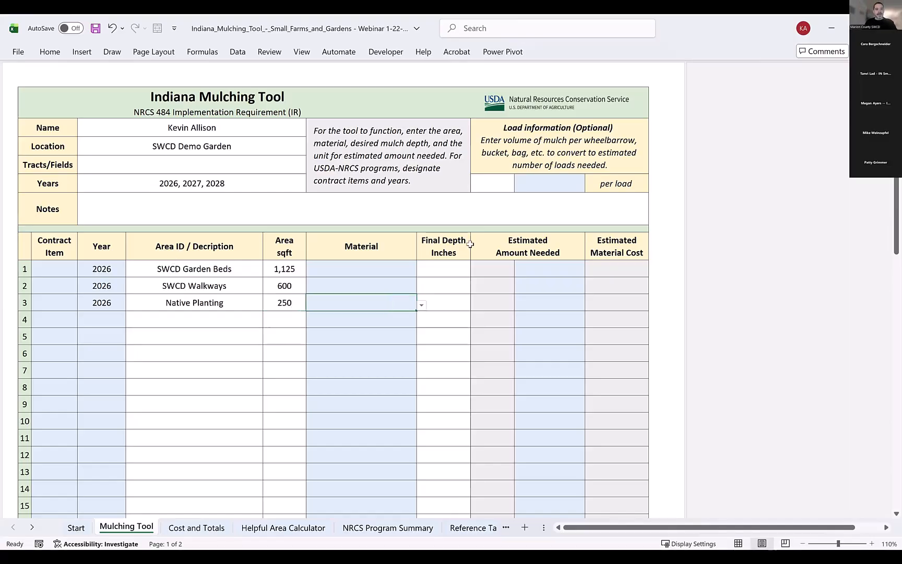
# Set the SWCD Garden Beds row's material to Shredded Leaves with a final depth of 2 inches.
pyautogui.press('Up')
pyautogui.press('Up')
pyautogui.click(422, 271)
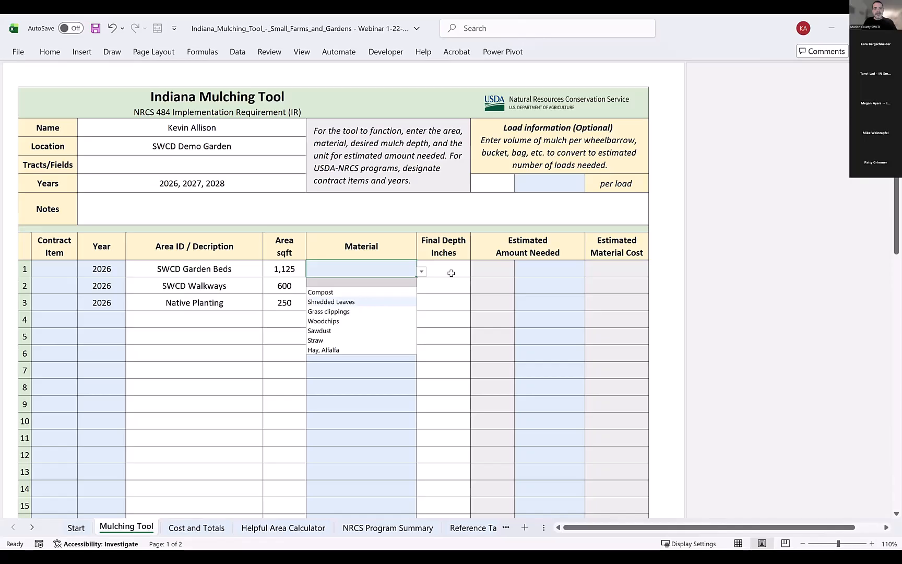
pyautogui.press('Tab')
pyautogui.write('2')
pyautogui.press('Return')
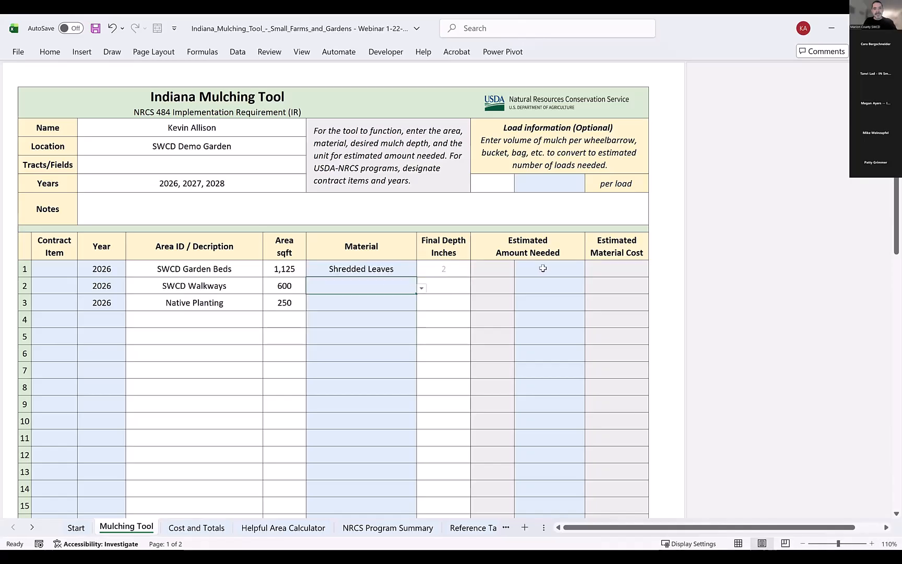
# Set the SWCD Garden Beds row's estimated amount unit to cubic yards.
pyautogui.click(580, 271)
pyautogui.click(590, 271)
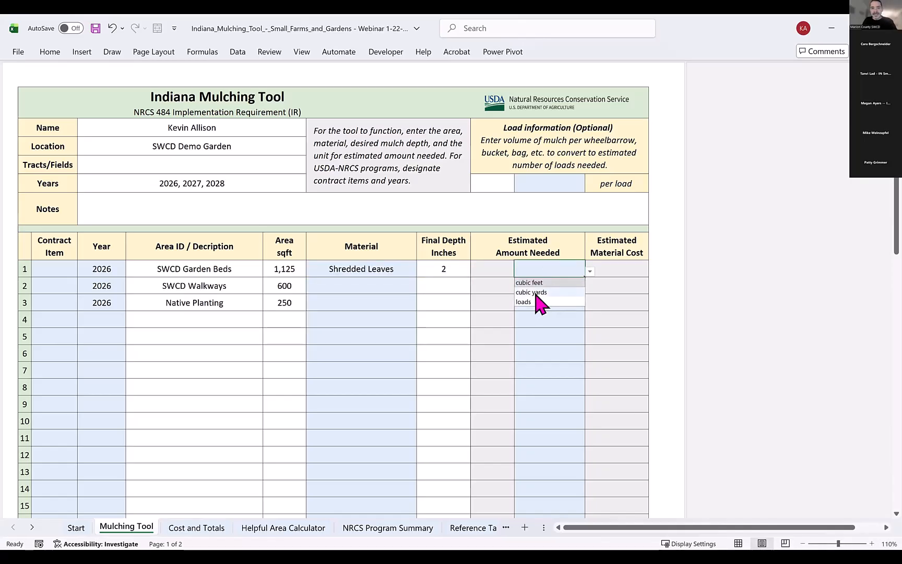
pyautogui.click(534, 292)
# Set the SWCD Walkways row's material to Woodchips, its final depth to 2 inches and its unit to cubic yards.
pyautogui.click(397, 286)
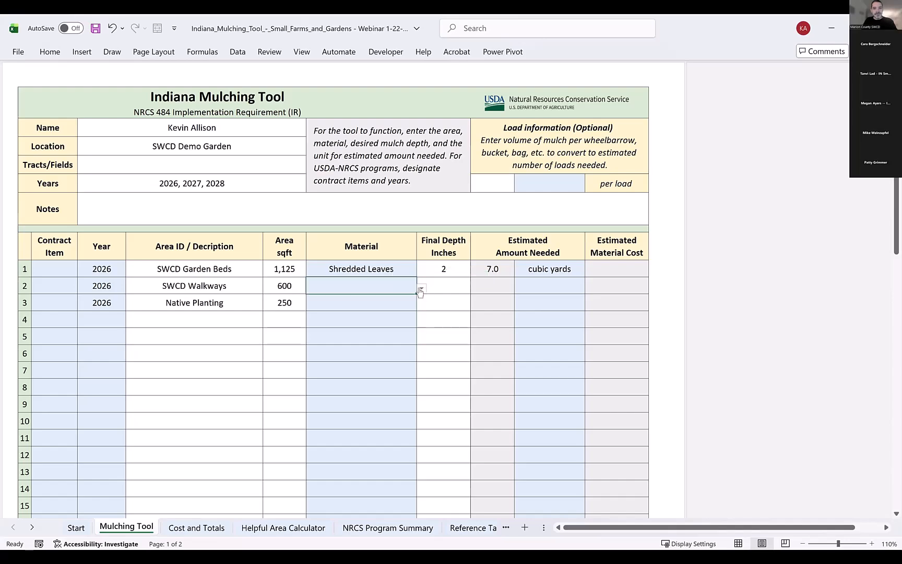
pyautogui.click(421, 289)
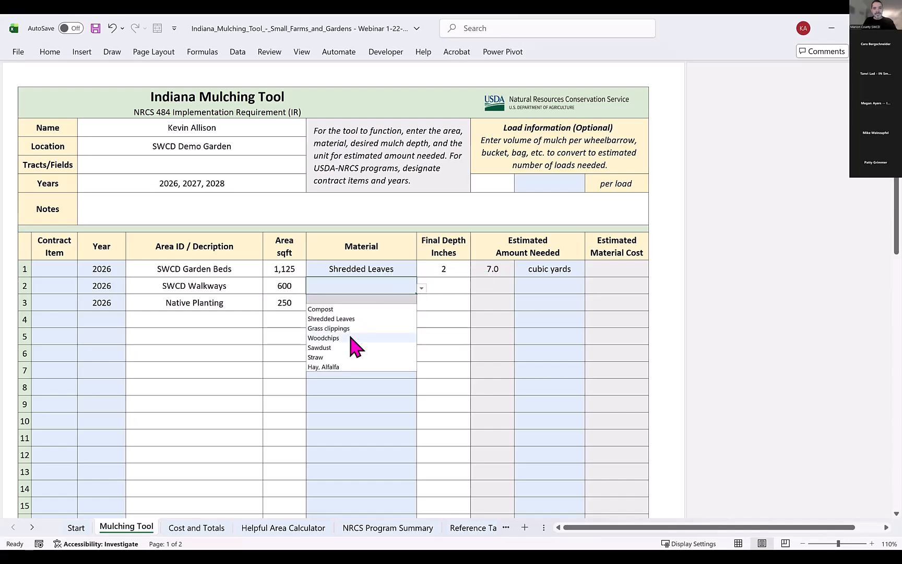
pyautogui.press('Tab')
pyautogui.write('2')
pyautogui.press('Return')
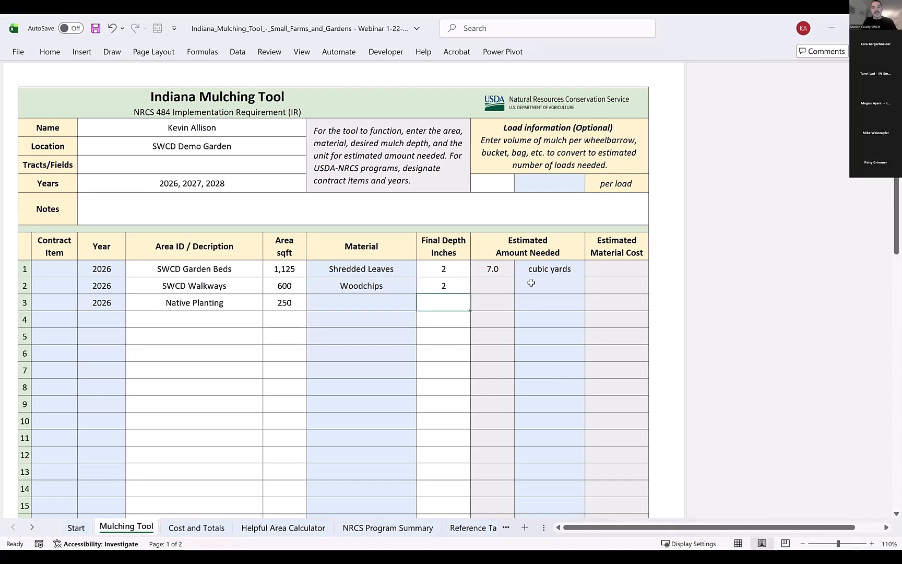
pyautogui.click(574, 286)
pyautogui.click(589, 288)
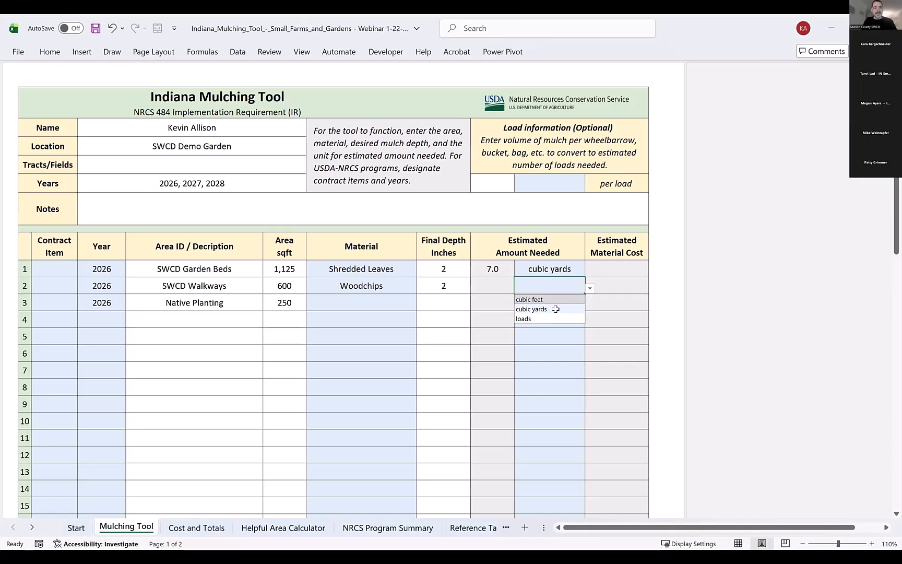
# Set the Native Planting row's material to Shredded Leaves, its final depth to 3 inches and its unit to cubic yards.
pyautogui.click(397, 302)
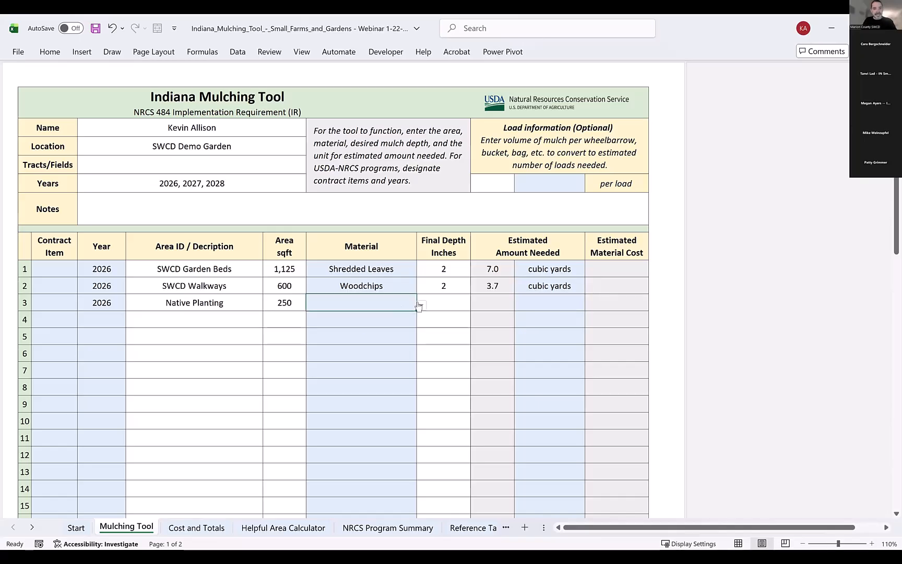
pyautogui.click(421, 305)
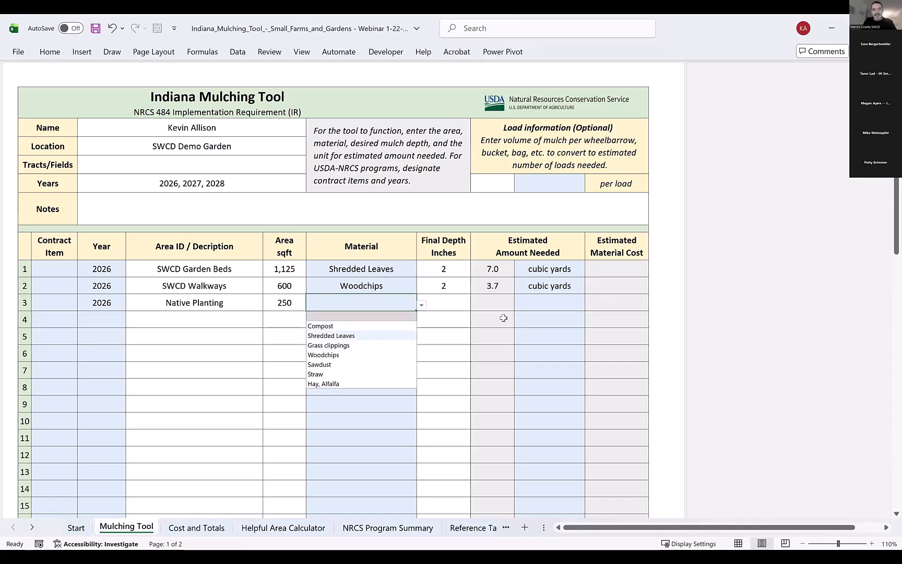
pyautogui.press('Tab')
pyautogui.write('23')
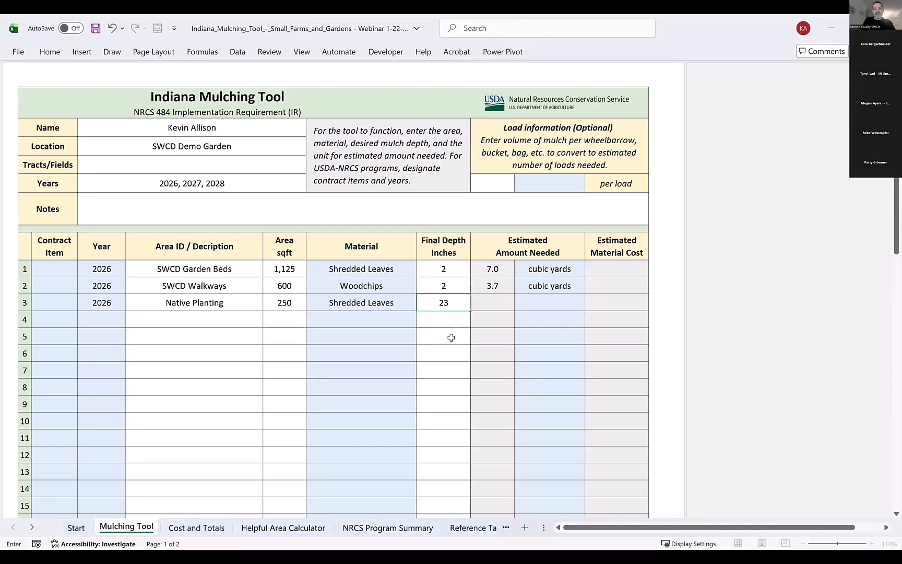
pyautogui.write('3')
pyautogui.press('Return')
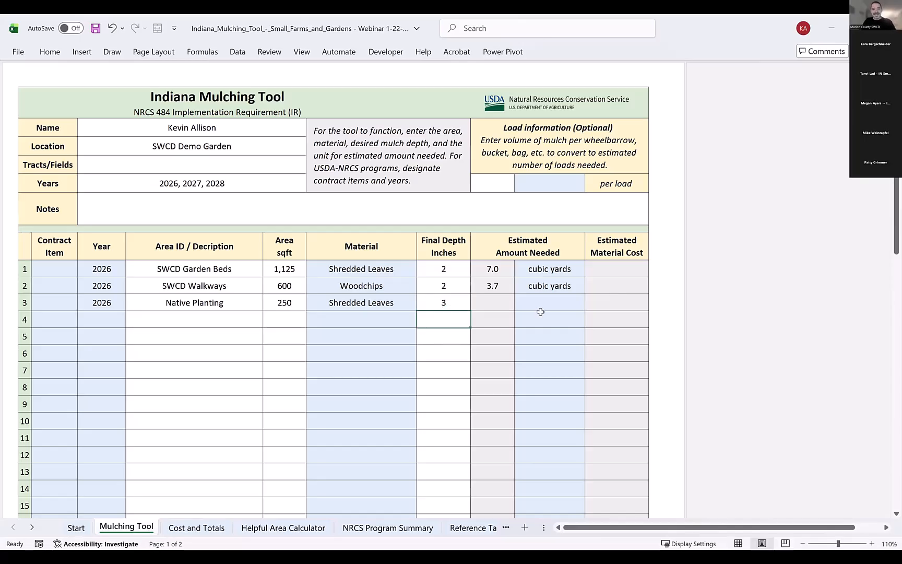
pyautogui.click(579, 304)
pyautogui.click(590, 304)
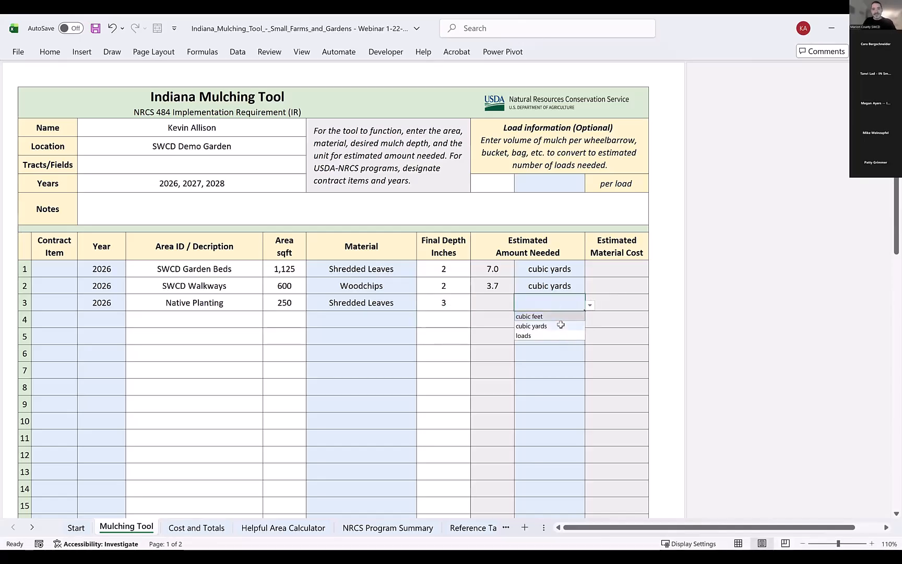
pyautogui.click(556, 325)
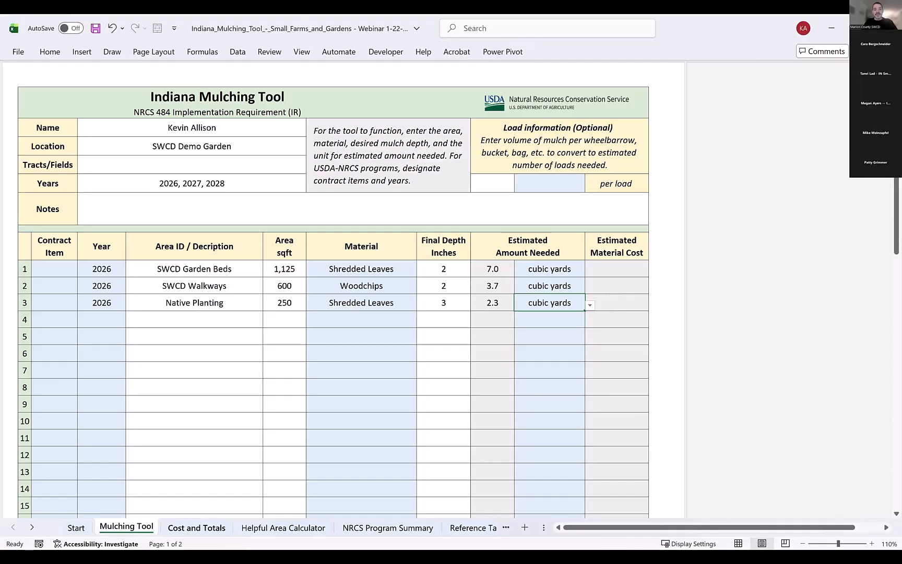
# On the Cost and Totals sheet, enter a cost per unit of $40.00 for Compost and for Shredded Leaves.
pyautogui.click(196, 528)
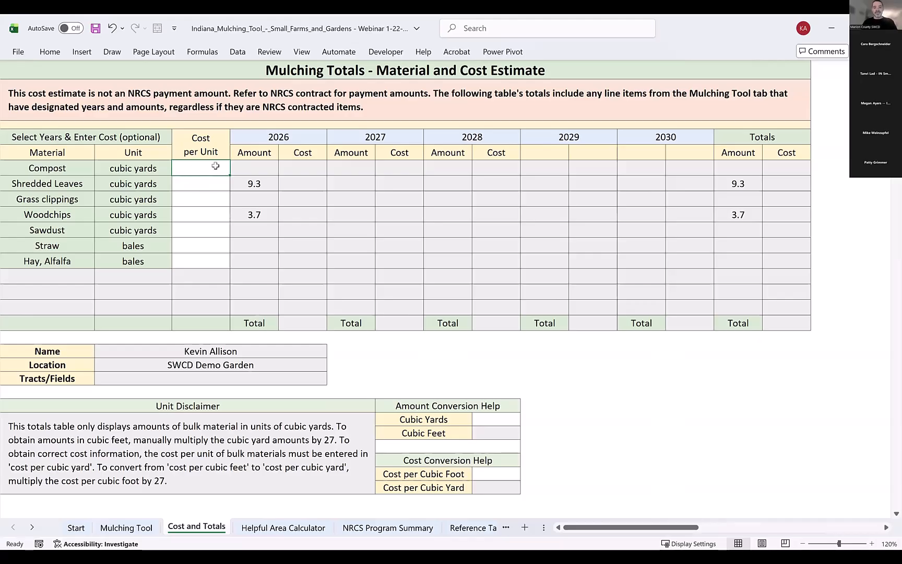
pyautogui.write('40')
pyautogui.press('Return')
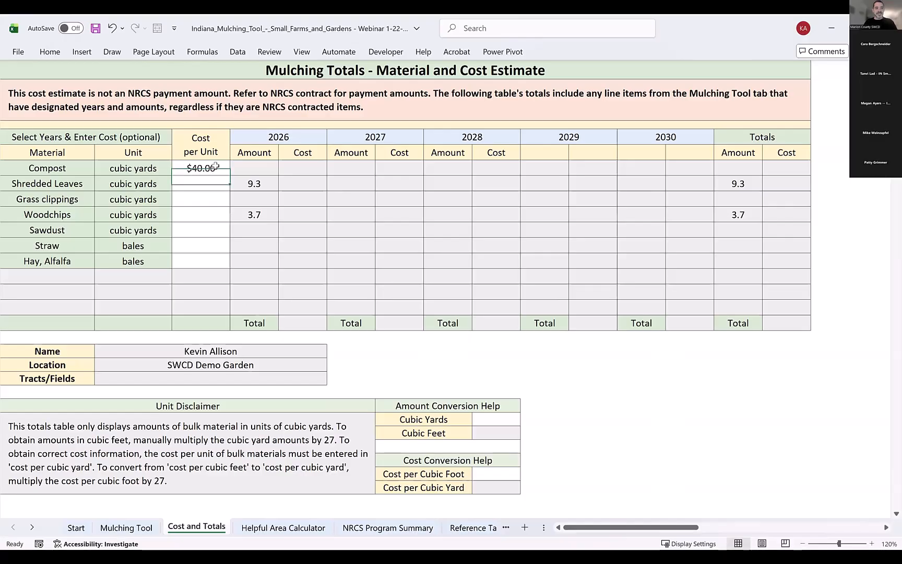
pyautogui.write('40')
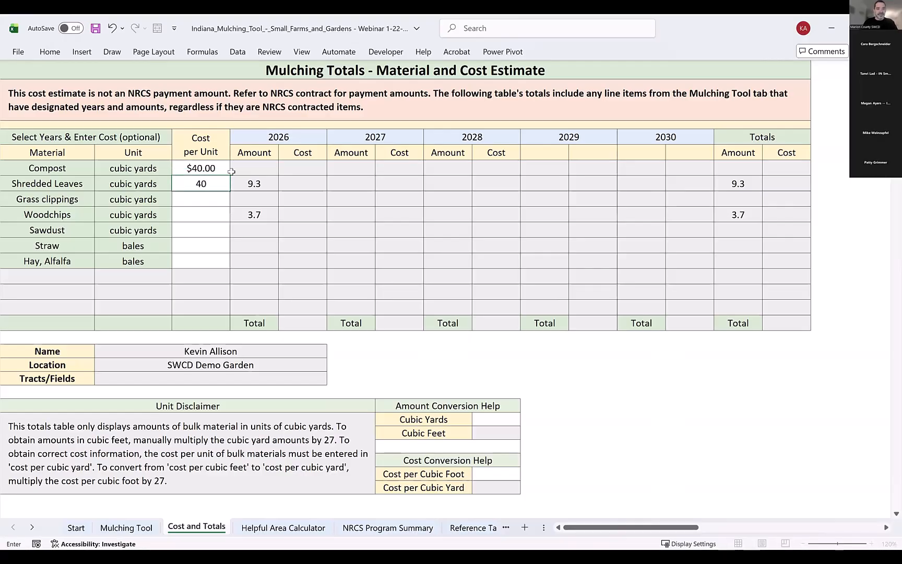
pyautogui.hotkey('ctrl', 'Return')
pyautogui.press('Return')
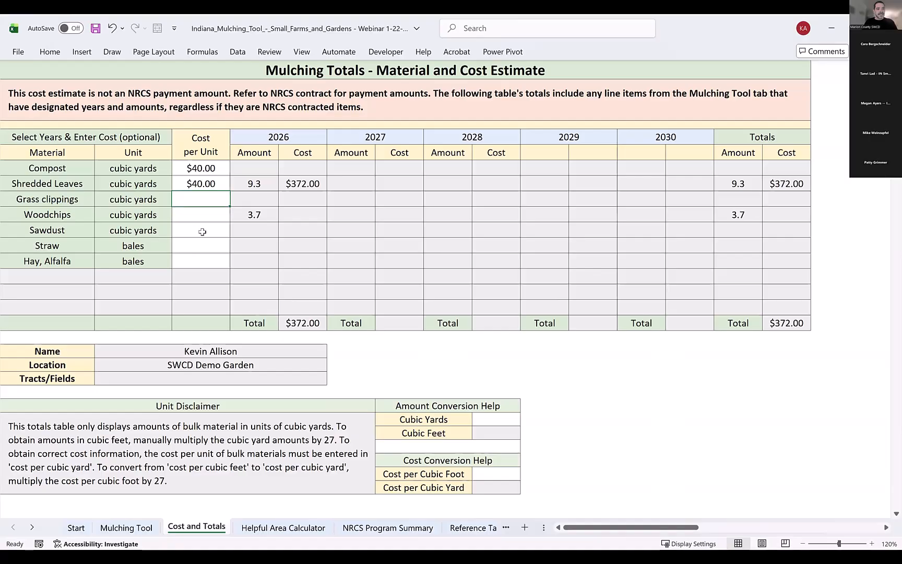
# Set the Woodchips cost per unit to $0.00.
pyautogui.click(203, 214)
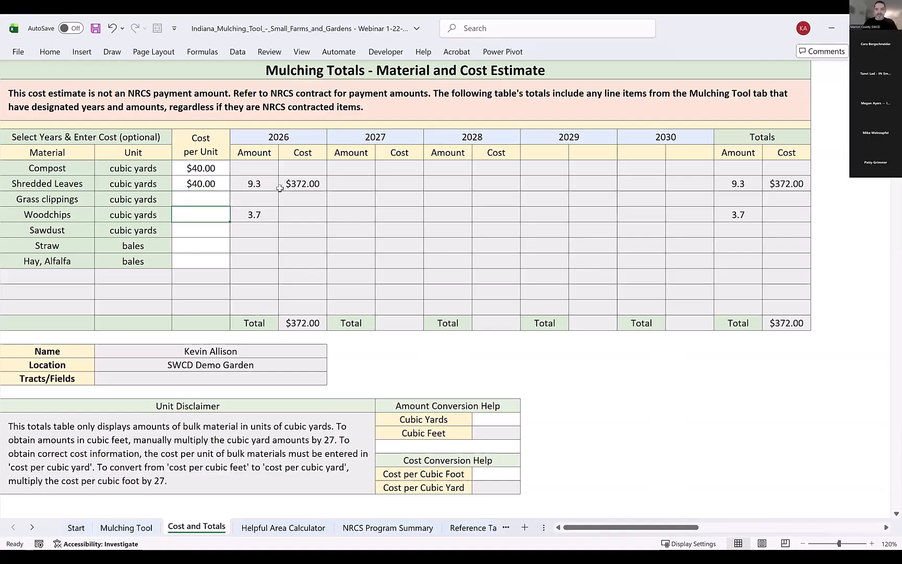
pyautogui.write('0')
pyautogui.press('Return')
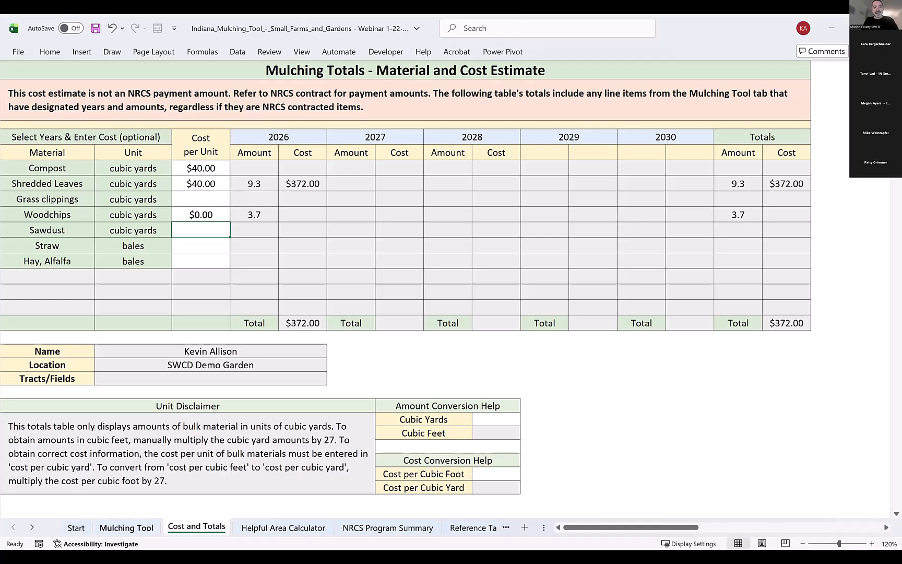
# Back on the Mulching Tool sheet, set the SWCD Garden Beds final depth to 3 inches.
pyautogui.click(126, 527)
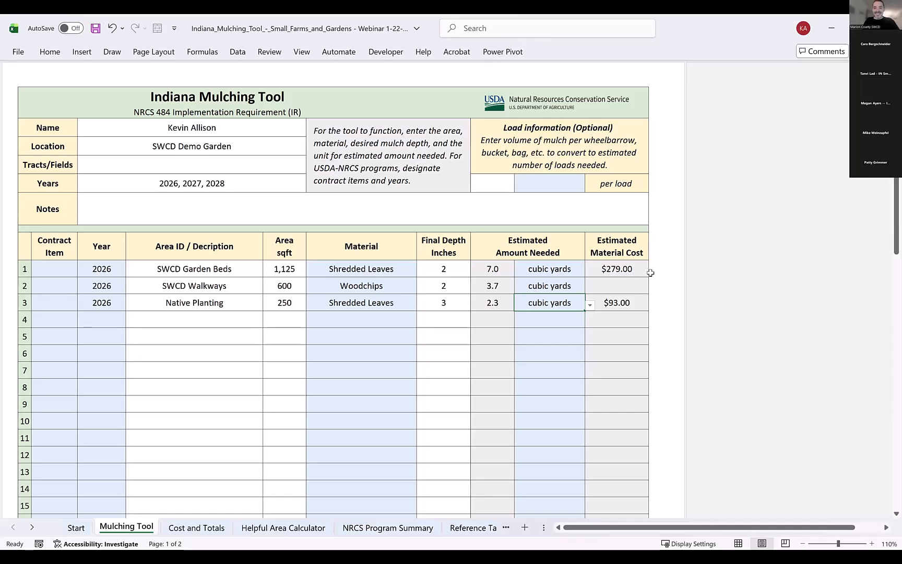
pyautogui.click(443, 271)
pyautogui.write('3')
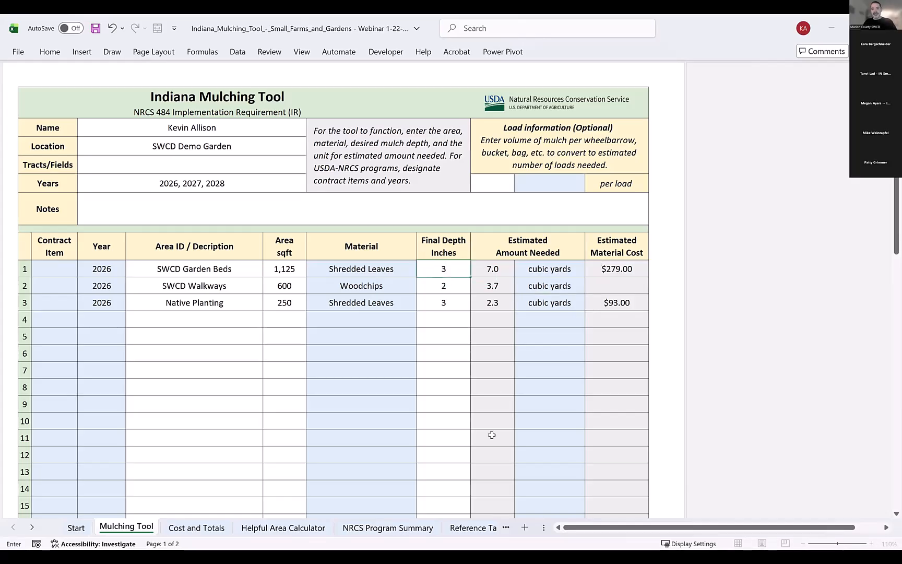
pyautogui.press('Return')
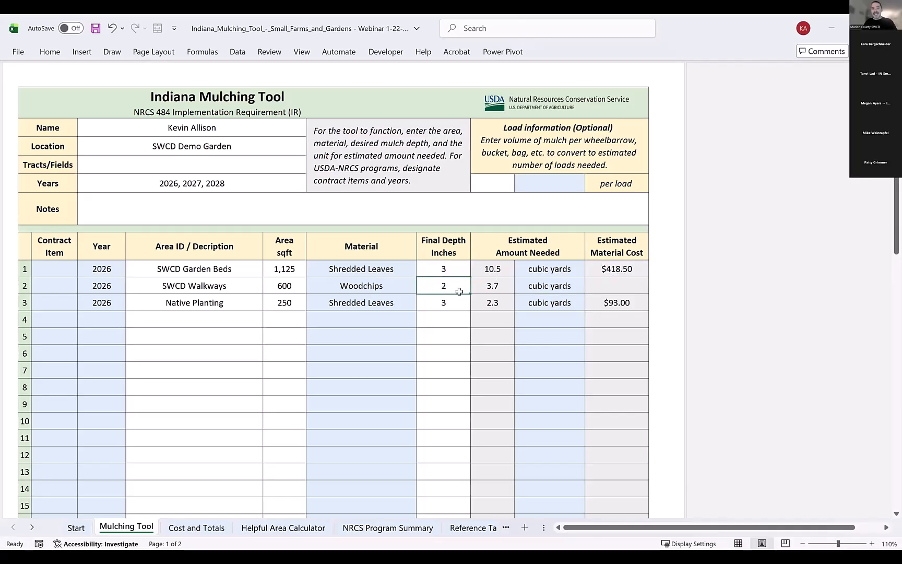
# Set the SWCD Garden Beds final depth to 1 inch.
pyautogui.click(450, 271)
pyautogui.write('1')
pyautogui.press('Return')
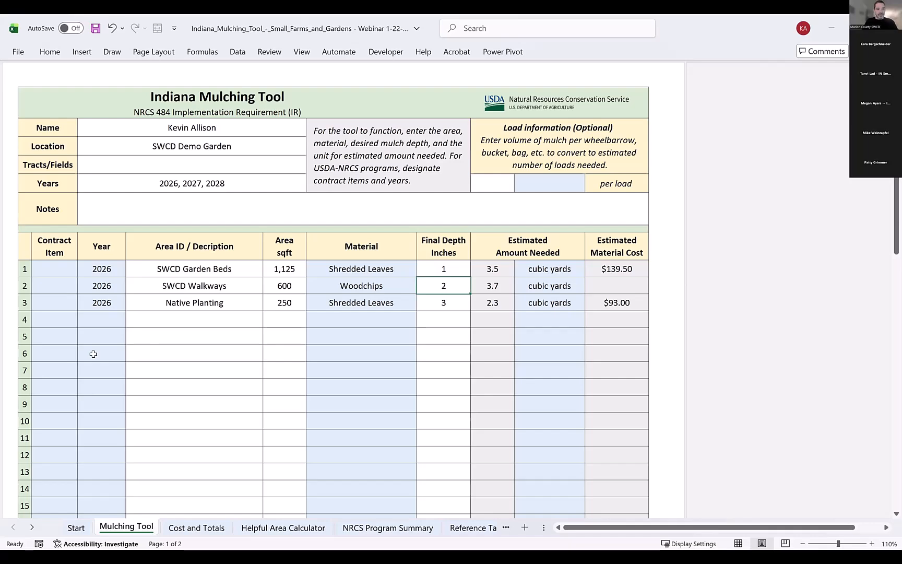
# Fill row 6 with year 2026, area description Comost 1 bed and an area of 75 sqft.
pyautogui.click(124, 353)
pyautogui.click(131, 356)
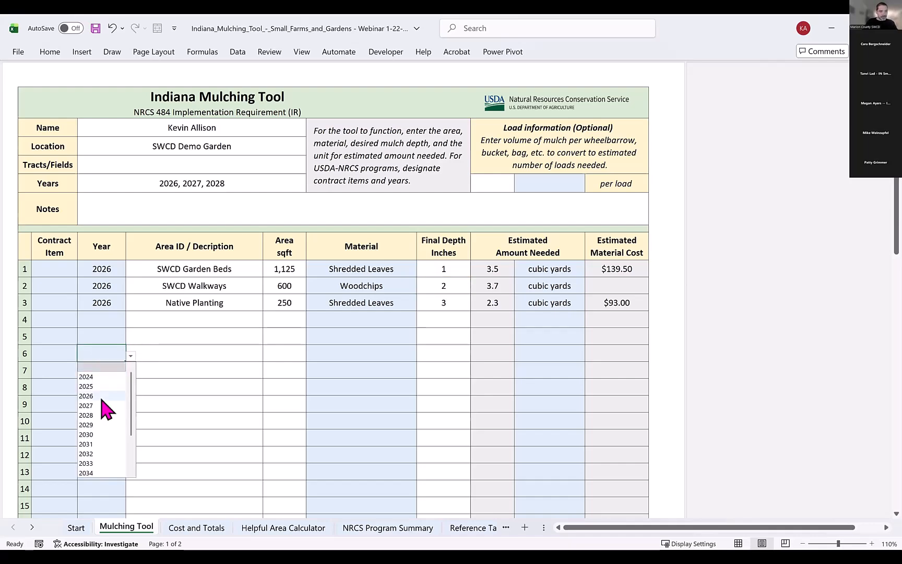
pyautogui.click(102, 397)
pyautogui.click(192, 355)
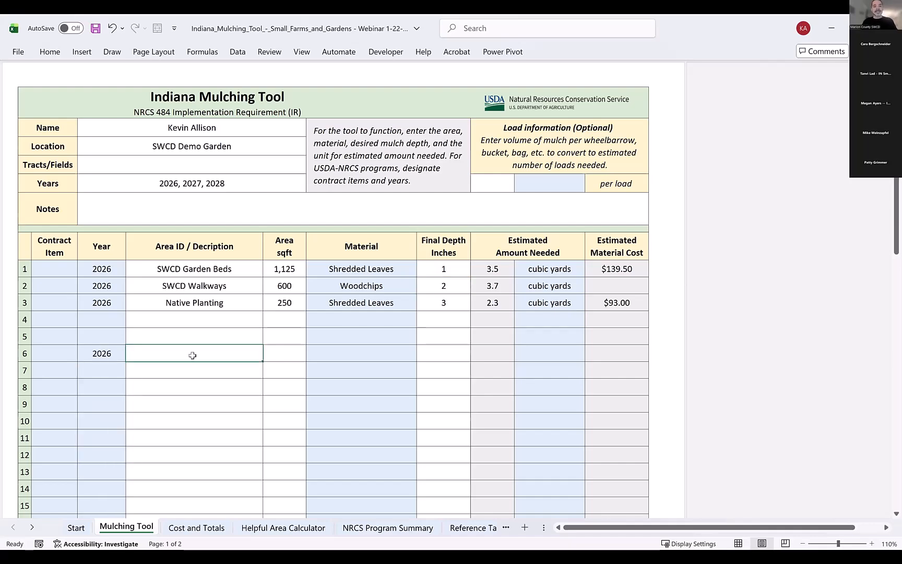
pyautogui.write('C')
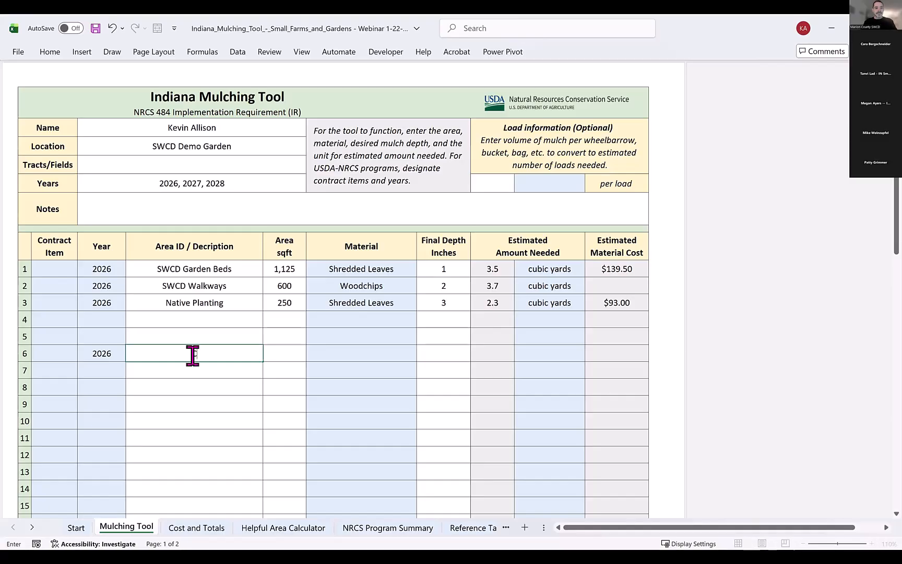
pyautogui.write('ompost 1 bed')
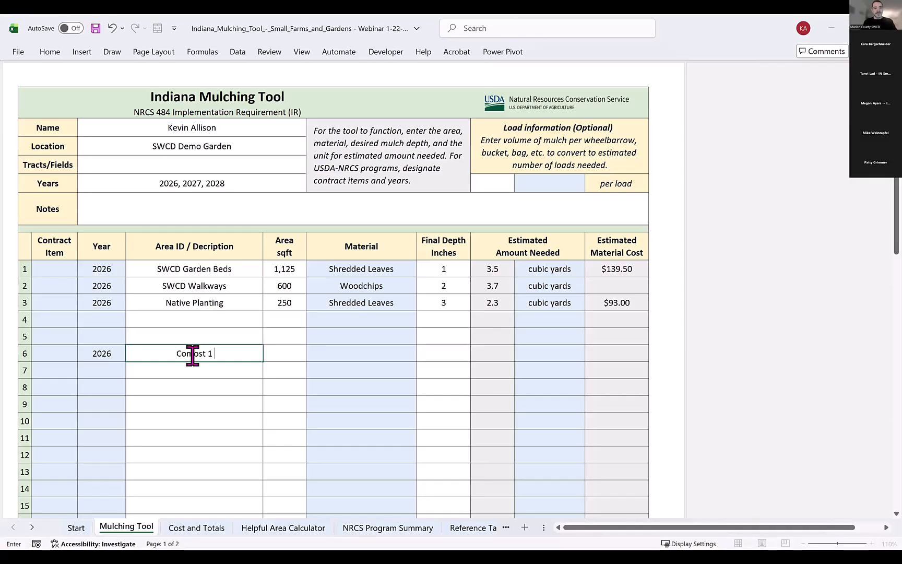
pyautogui.press('Tab')
pyautogui.write('7')
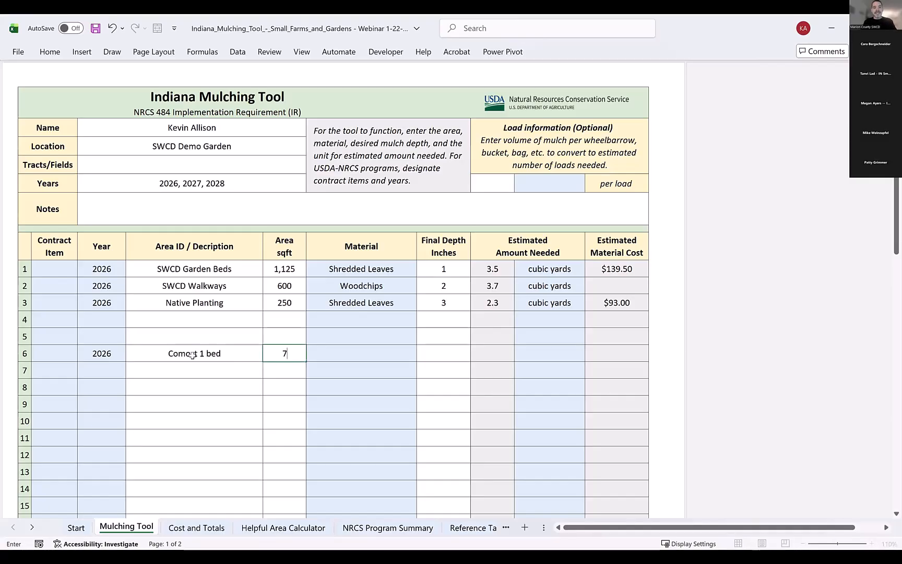
pyautogui.write('5')
pyautogui.press('Tab')
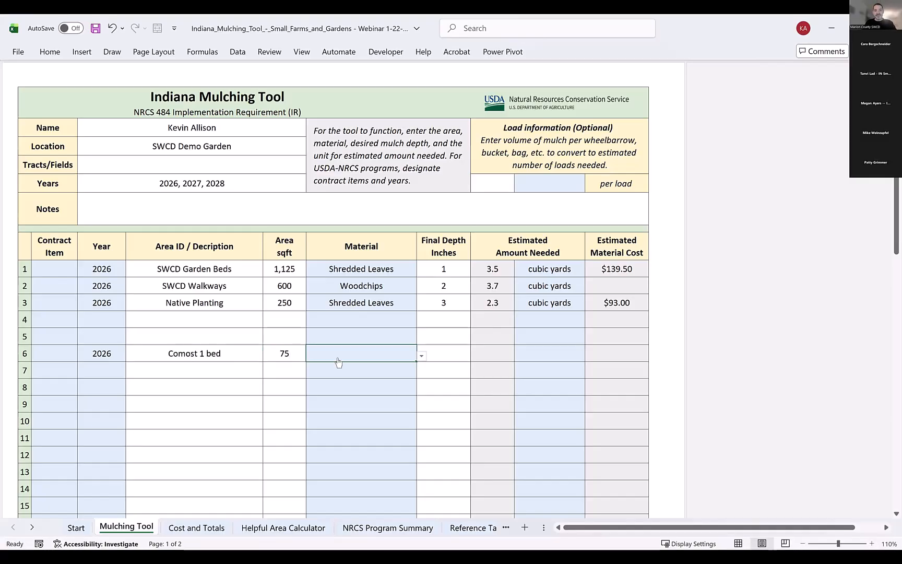
# Set row 6's material to Compost, its final depth to 2 inches and its unit to cubic yards.
pyautogui.click(421, 356)
pyautogui.click(358, 378)
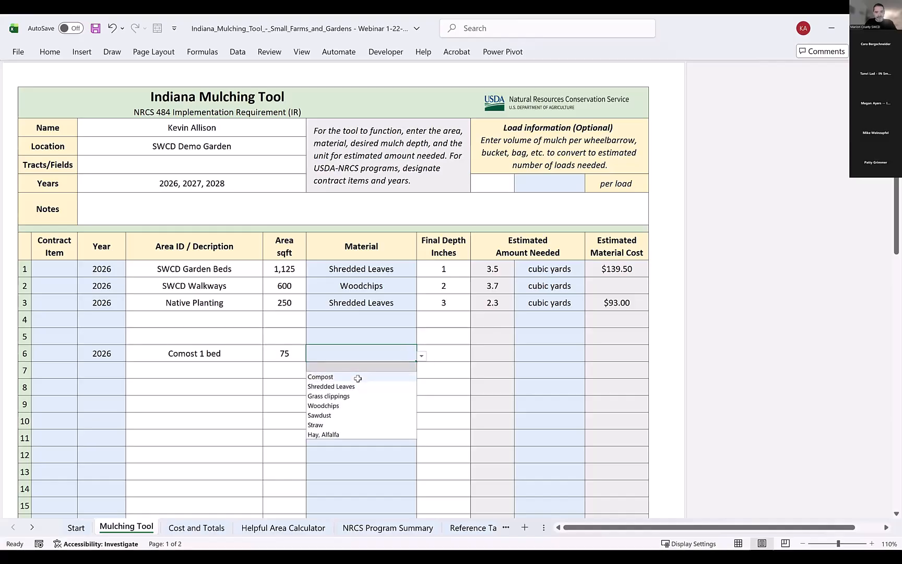
pyautogui.click(448, 349)
pyautogui.write('2')
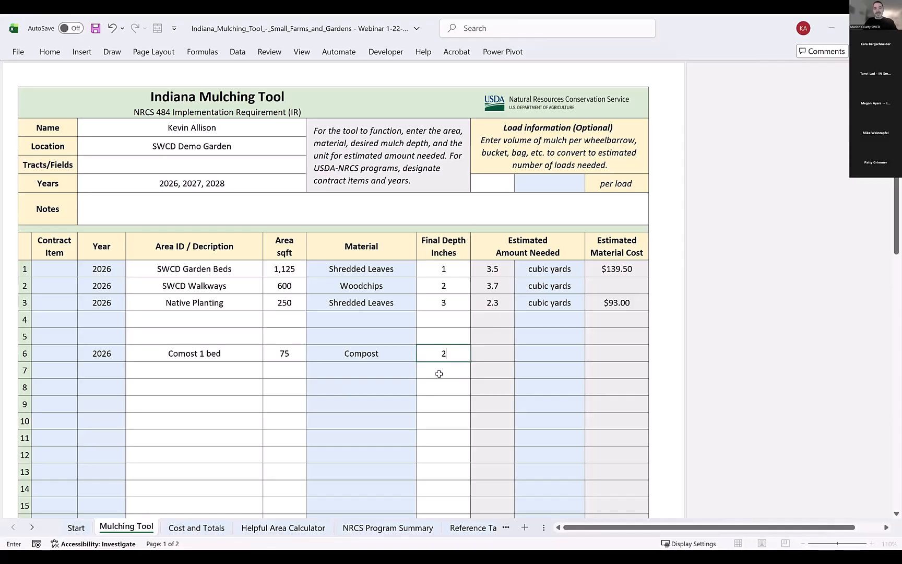
pyautogui.press('Return')
pyautogui.click(546, 356)
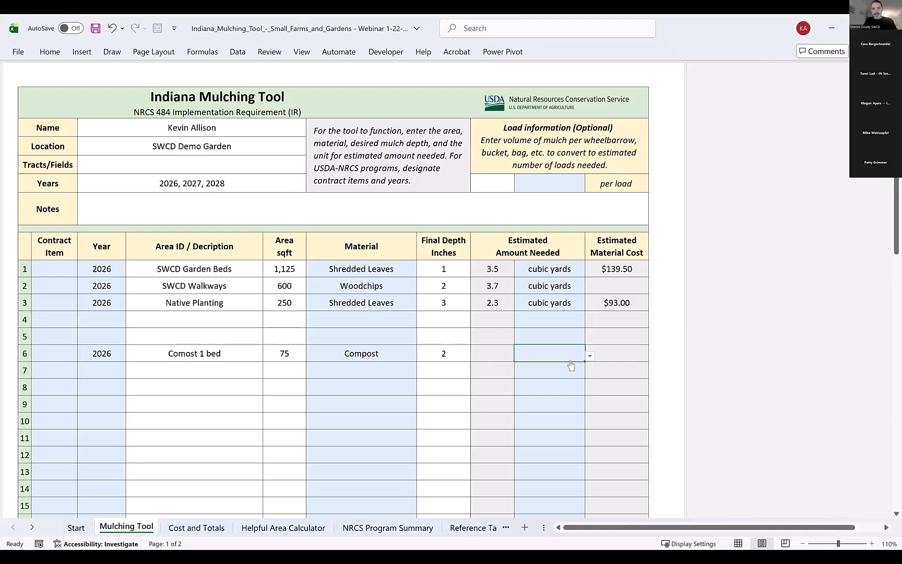
pyautogui.click(590, 355)
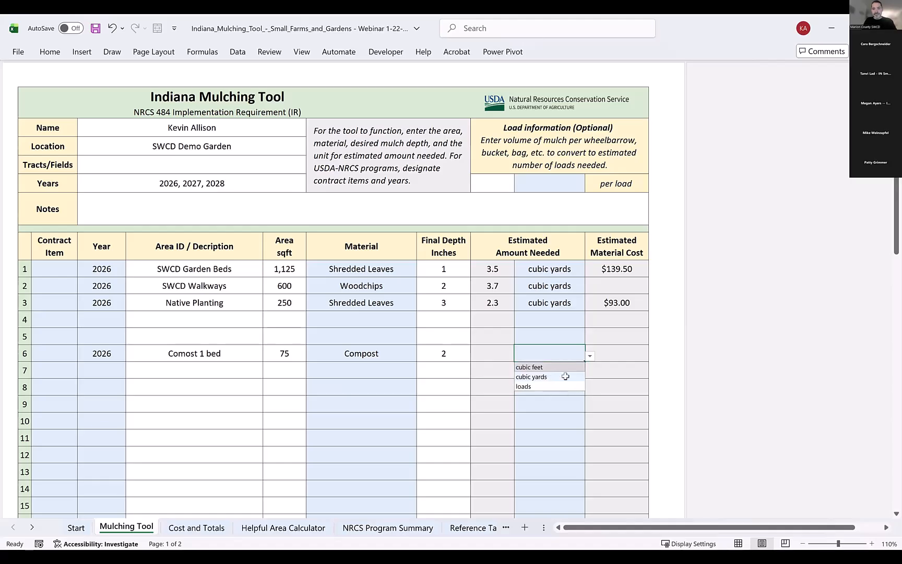
pyautogui.click(563, 376)
# Fill row 7 with year 2026, area description Compost 1 bed and an area of 75 sqft.
pyautogui.click(97, 372)
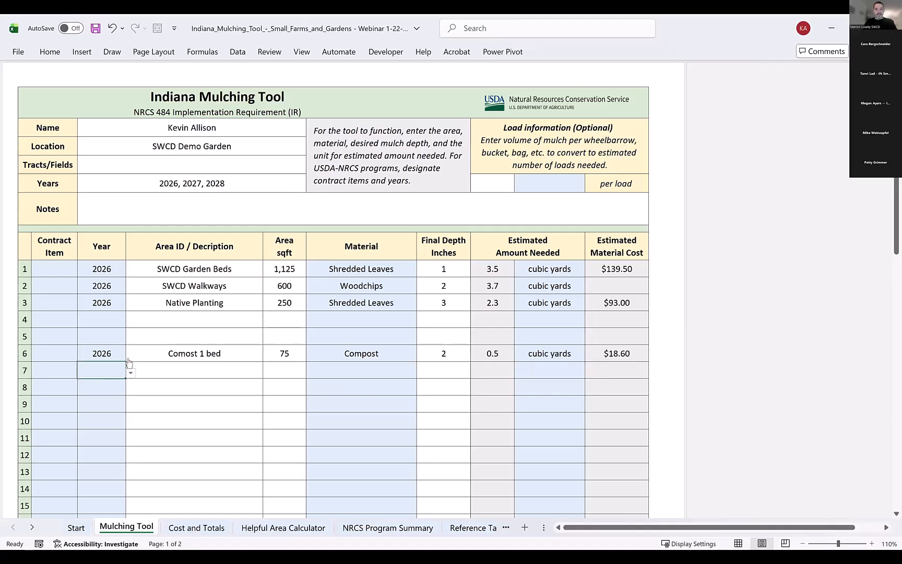
pyautogui.write('2026')
pyautogui.press('Tab')
pyautogui.write('Copos')
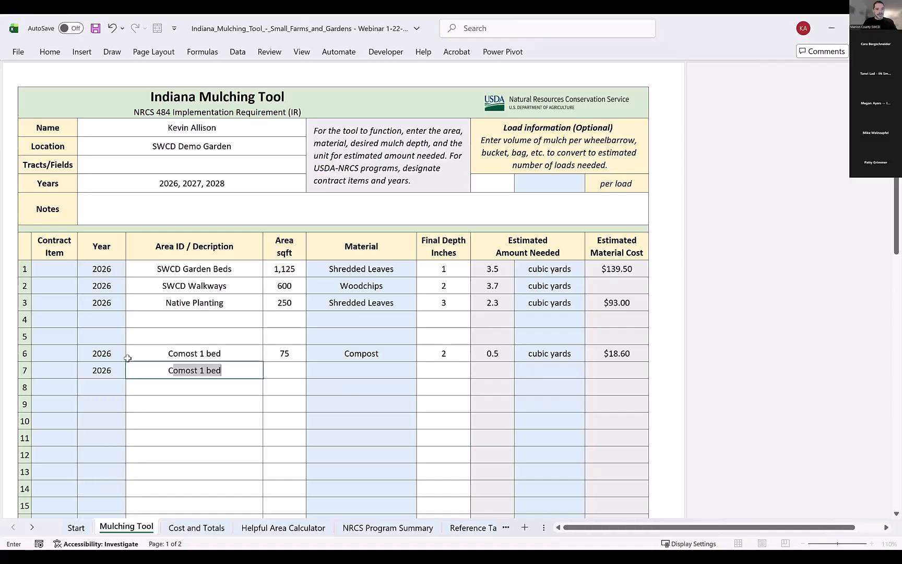
pyautogui.press('BackSpace')
pyautogui.press('BackSpace')
pyautogui.write('most 1 b')
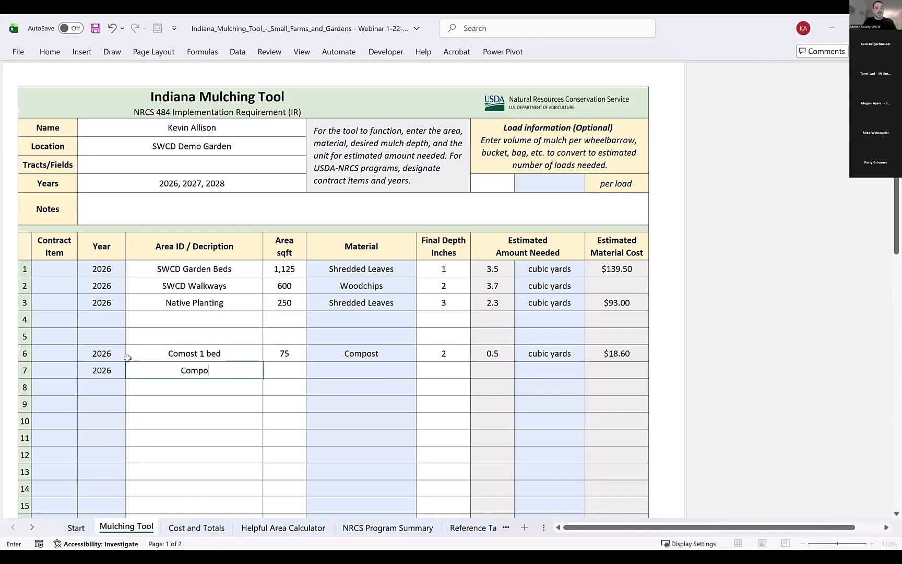
pyautogui.write('ed')
pyautogui.press('Tab')
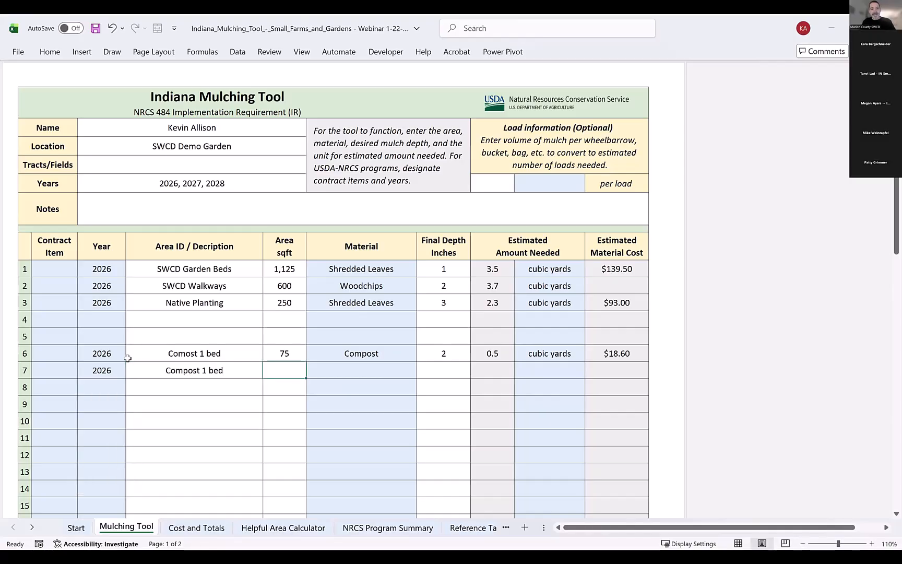
pyautogui.write('75')
pyautogui.press('Tab')
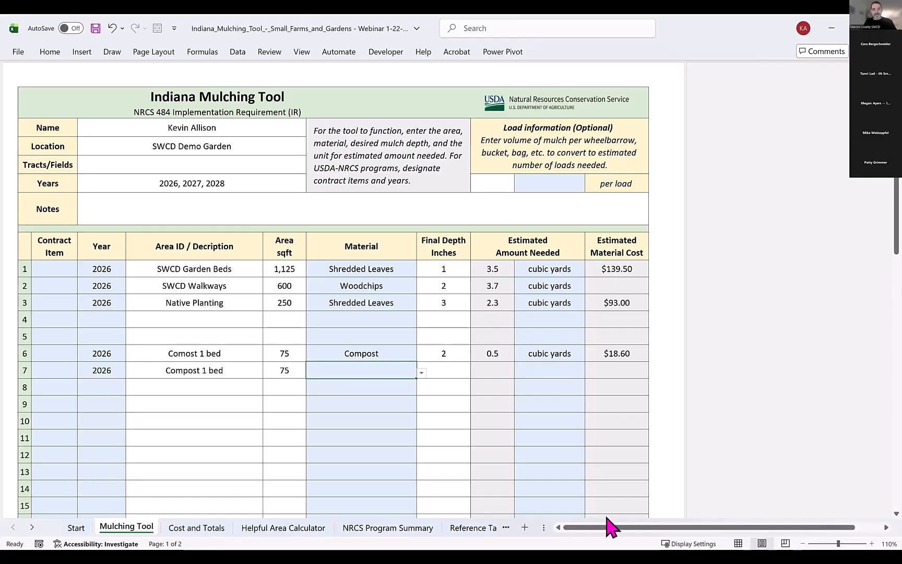
# Set row 7's material to Compost, its final depth to 2 inches and its unit to loads.
pyautogui.click(422, 373)
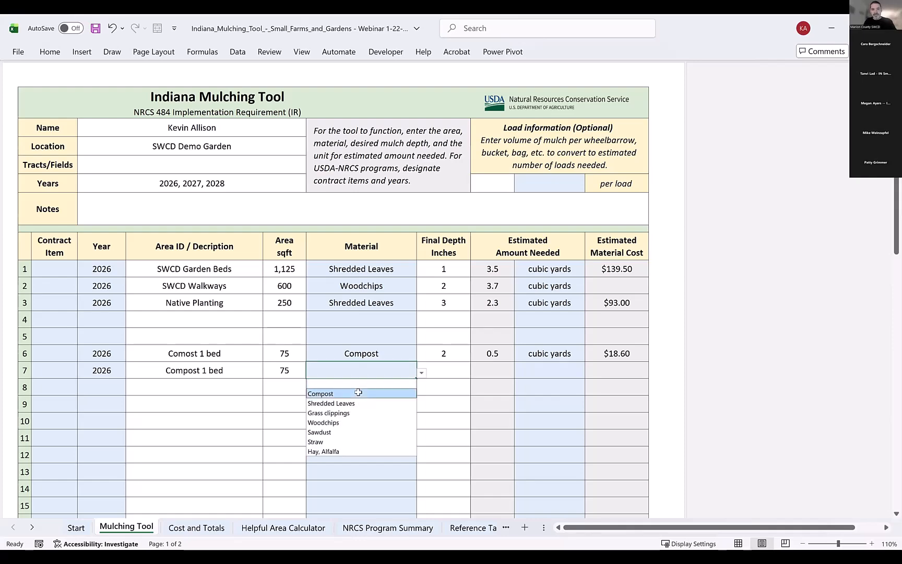
pyautogui.press('Return')
pyautogui.press('Tab')
pyautogui.write('2')
pyautogui.click(582, 372)
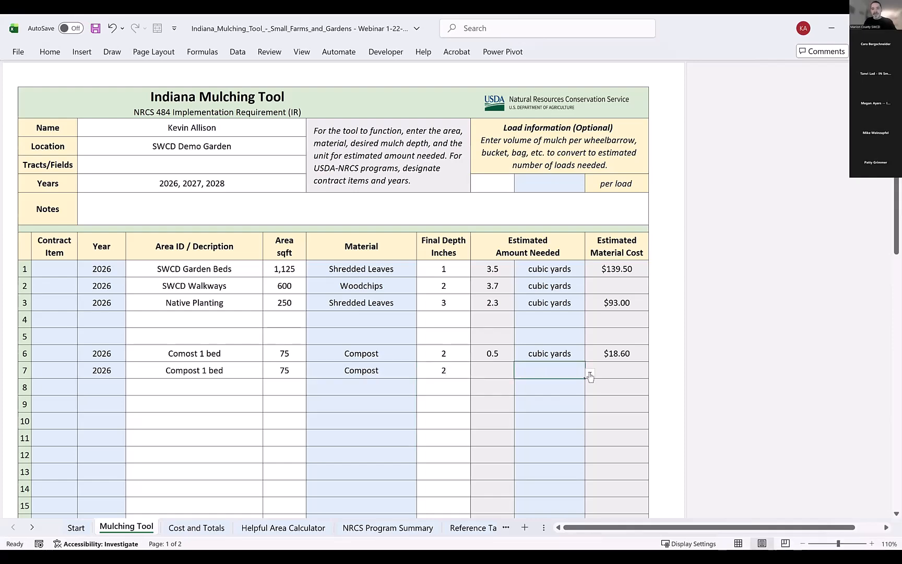
pyautogui.click(590, 372)
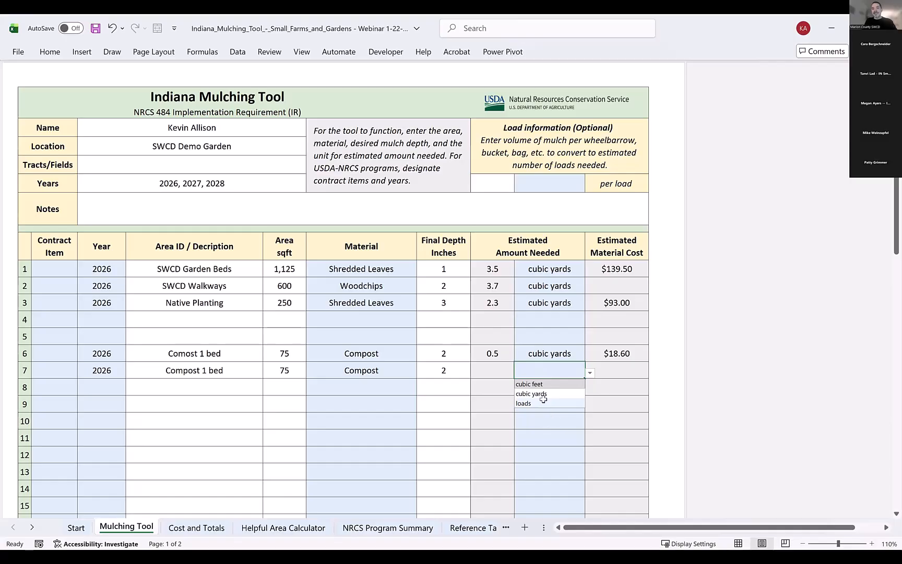
pyautogui.click(541, 404)
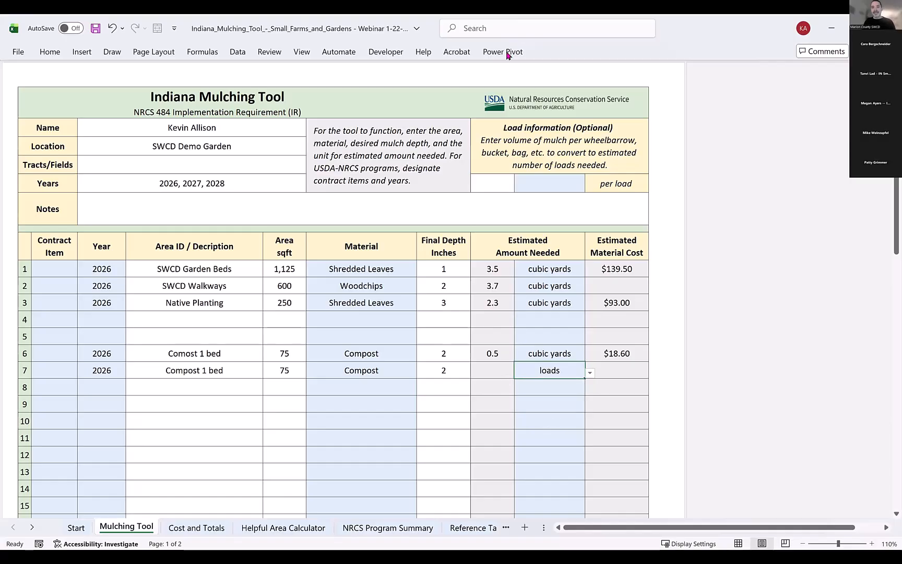
# Set the optional load information to 5 gallons per load.
pyautogui.click(499, 183)
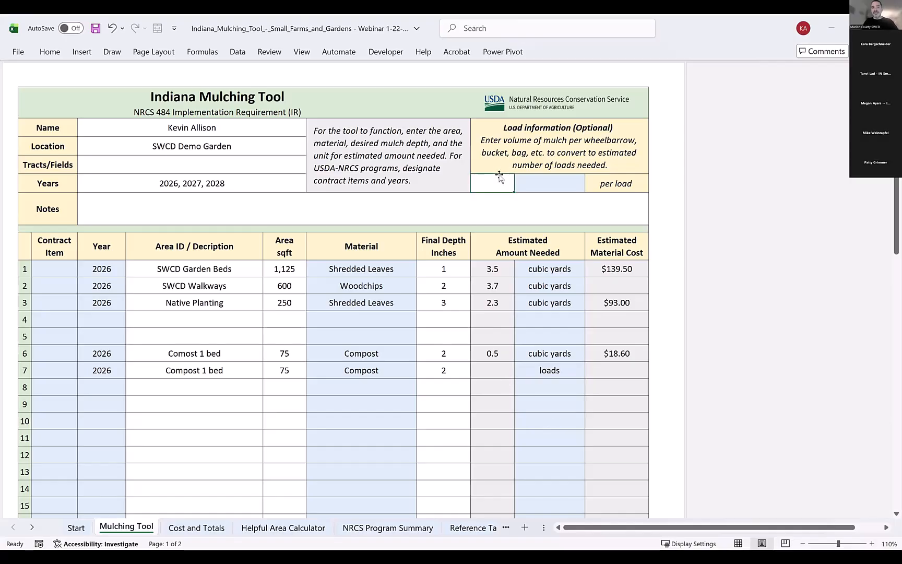
pyautogui.click(575, 186)
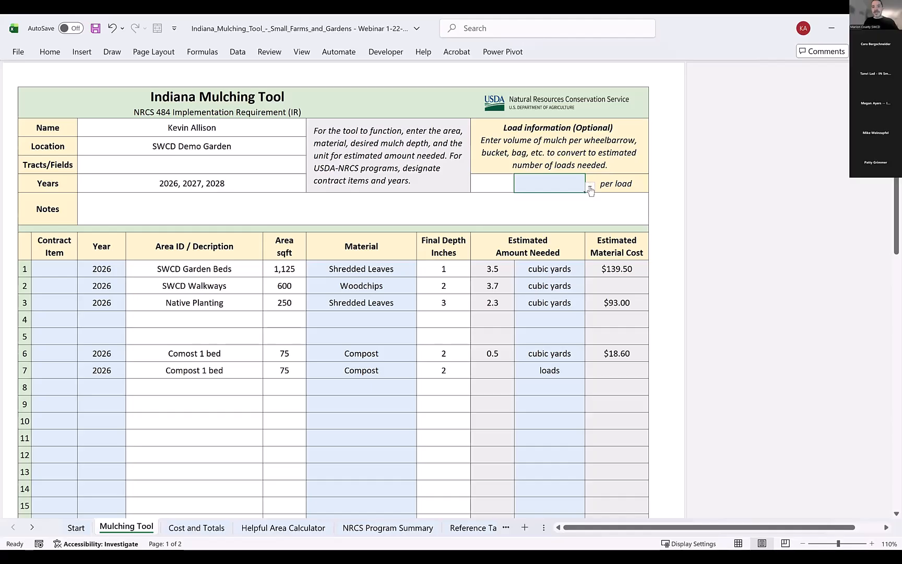
pyautogui.click(590, 186)
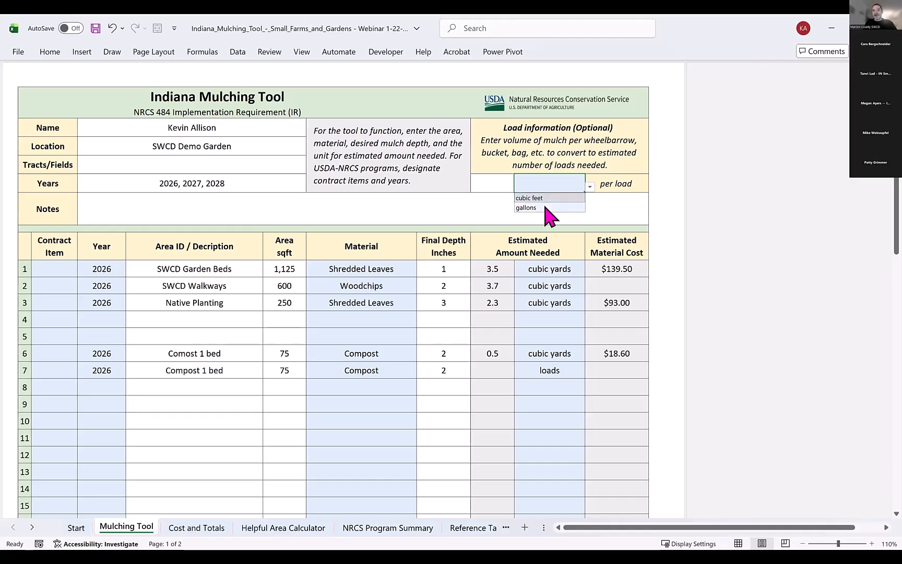
pyautogui.click(548, 207)
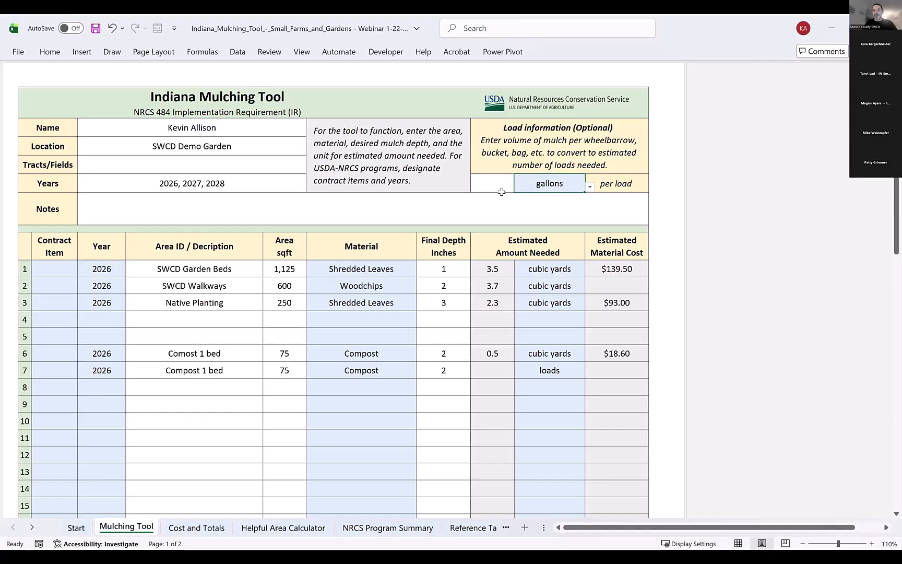
pyautogui.click(496, 188)
pyautogui.write('5')
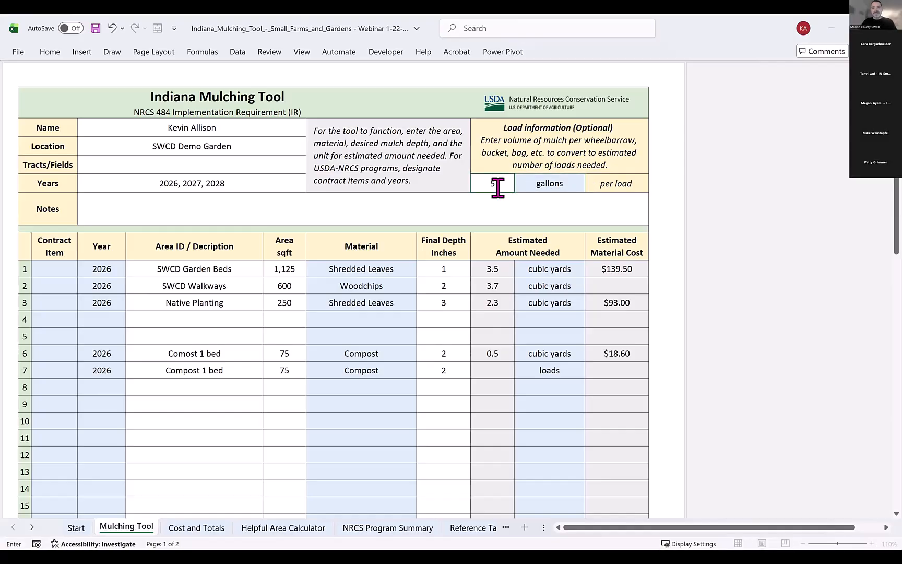
pyautogui.press('Return')
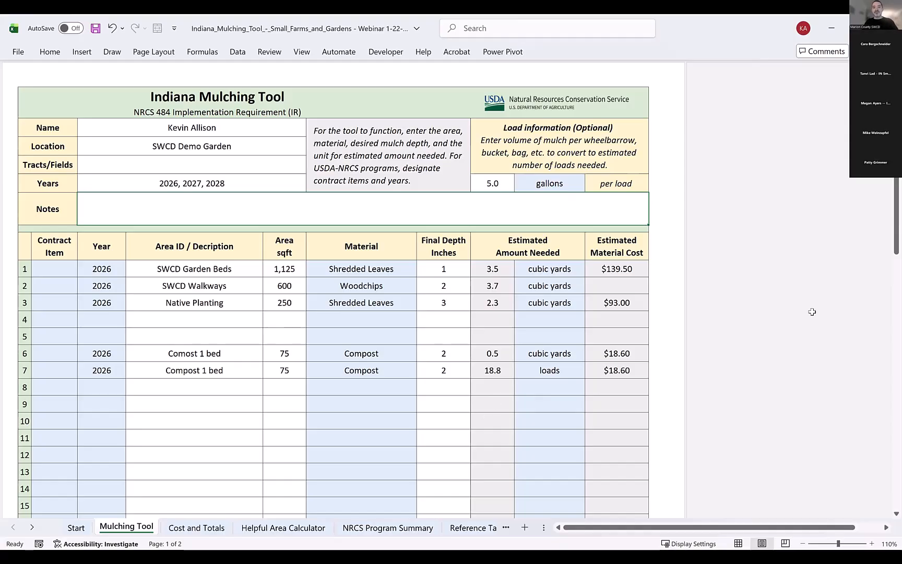
# Change the load information to 4 cubic feet per load.
pyautogui.click(493, 185)
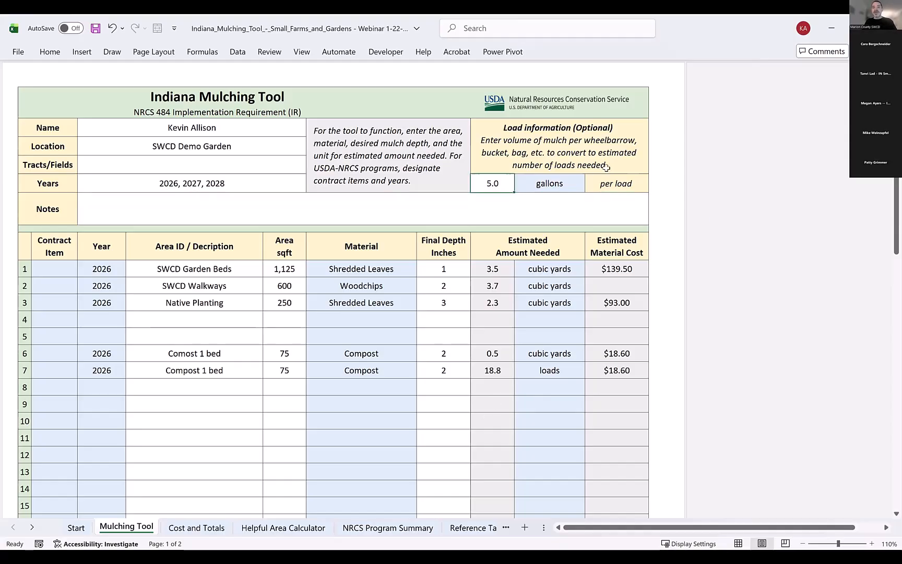
pyautogui.click(572, 185)
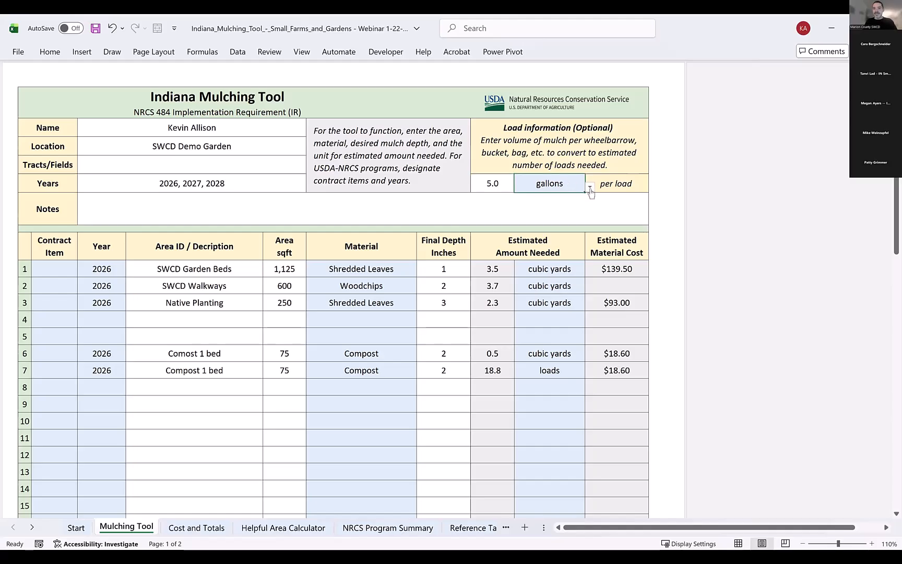
pyautogui.click(590, 187)
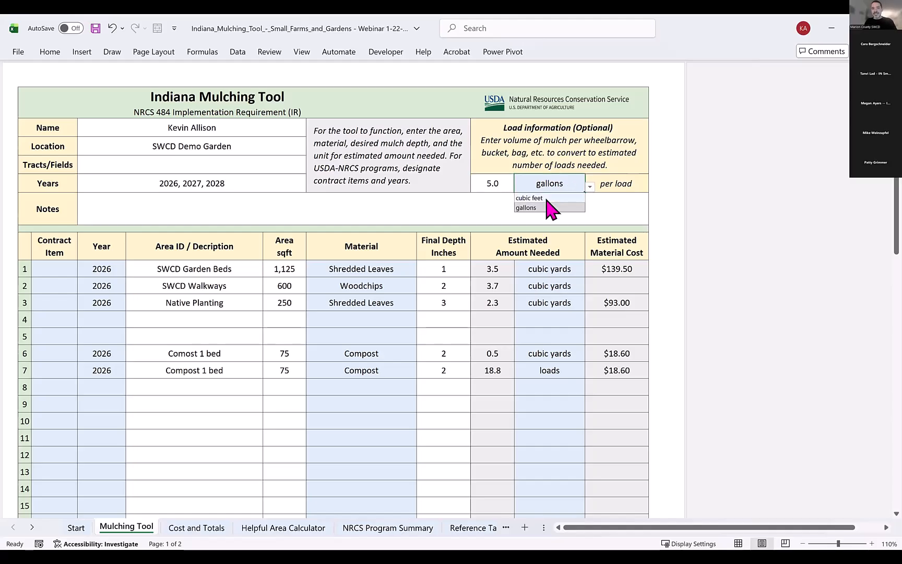
pyautogui.click(529, 198)
pyautogui.click(508, 184)
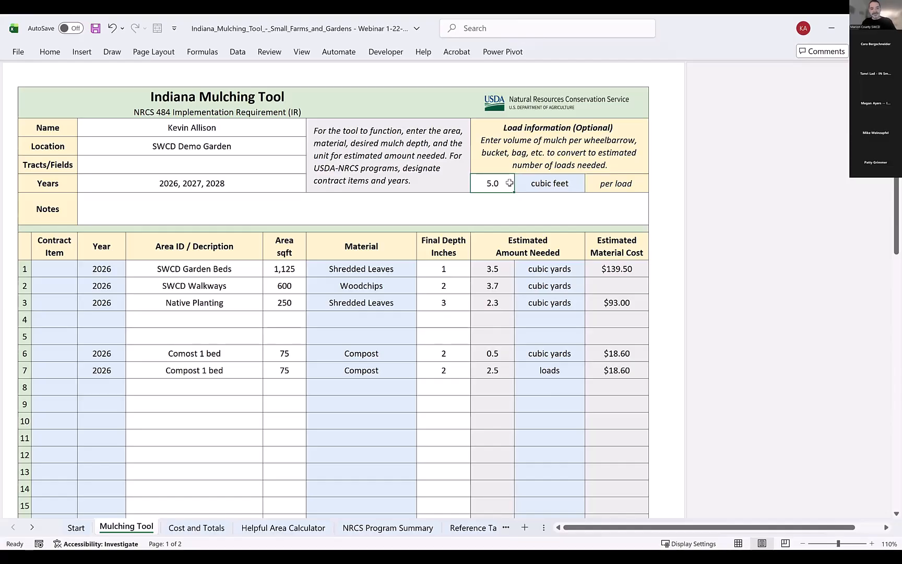
pyautogui.write('4')
pyautogui.press('Return')
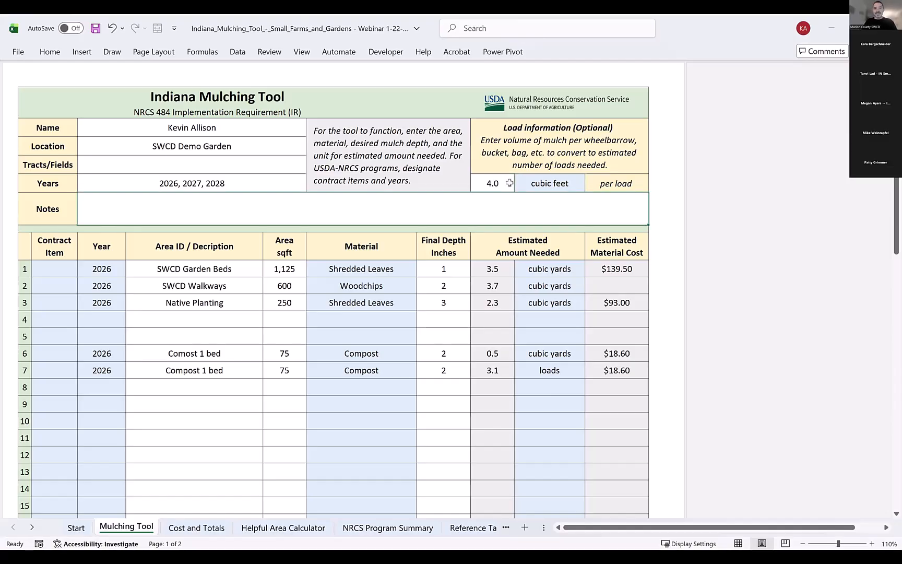
# Set the load volume to 10 cubic feet per load.
pyautogui.click(493, 183)
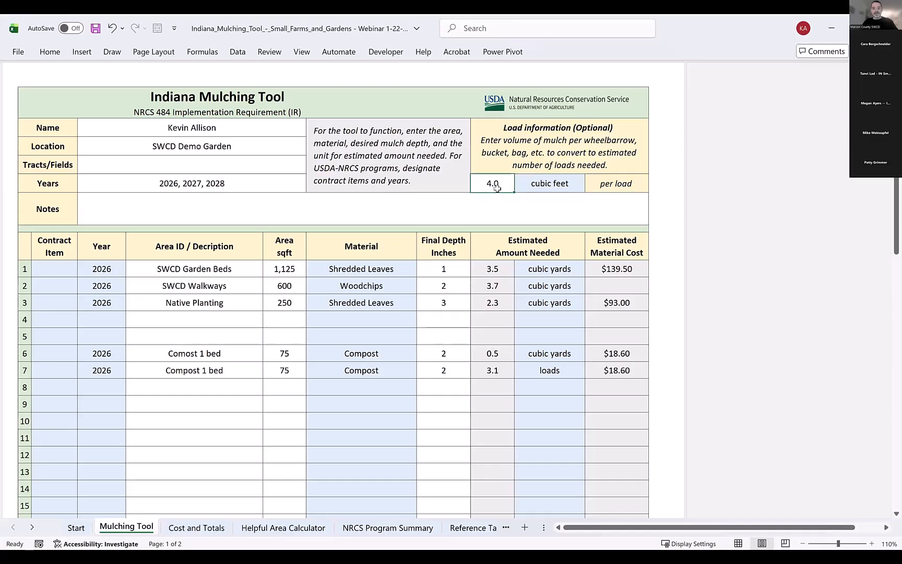
pyautogui.write('10')
pyautogui.press('Return')
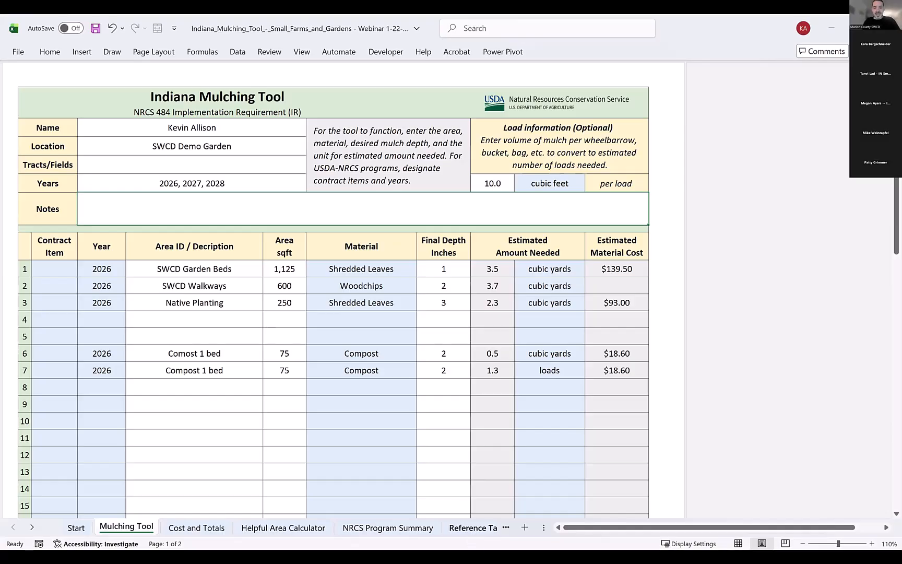
# Open the Reference Table sheet.
pyautogui.click(472, 528)
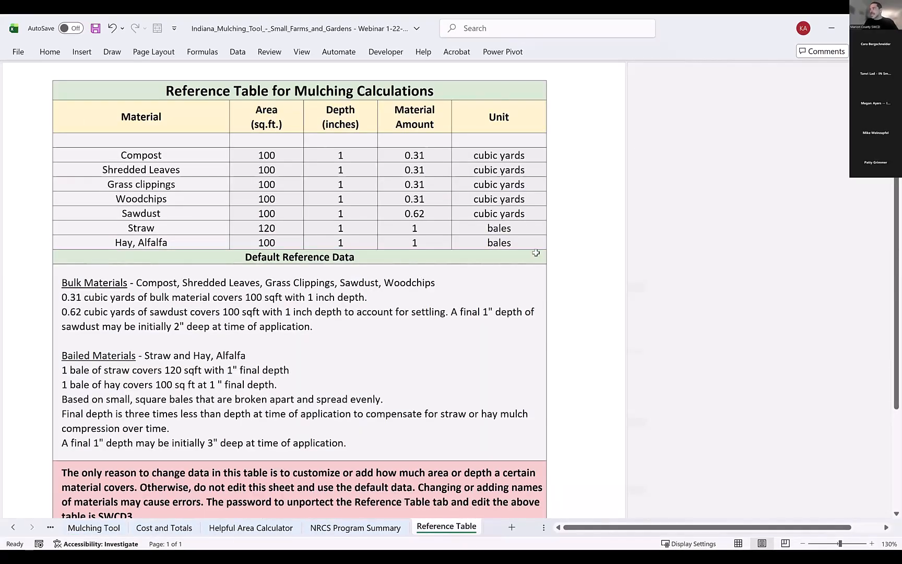